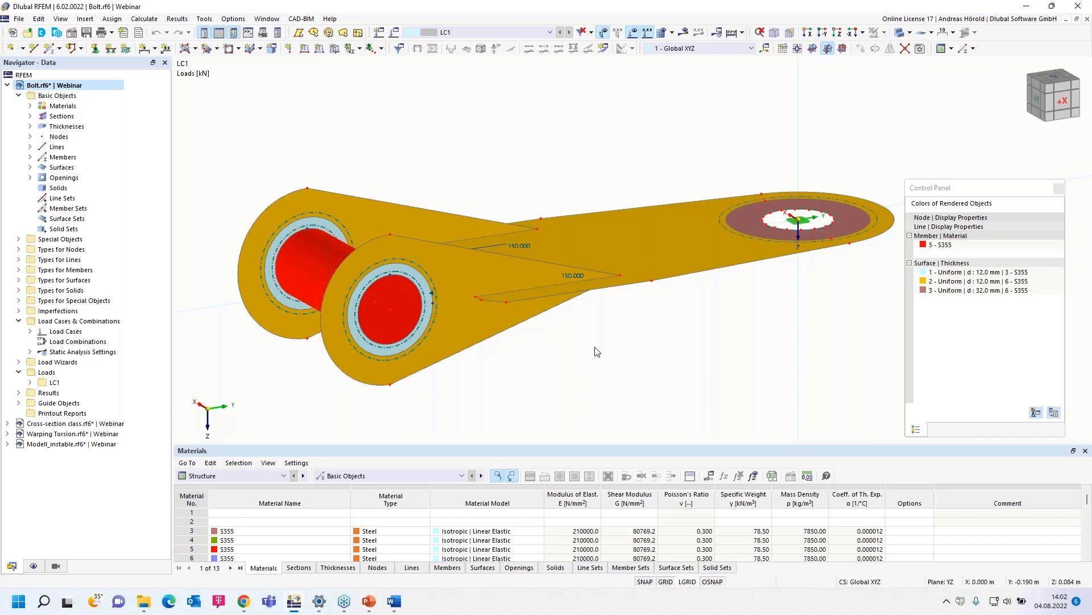
- Switch the model display from solid rendering to a wireframe
middle_click_drag(621, 323, 633, 341, "ctrl")
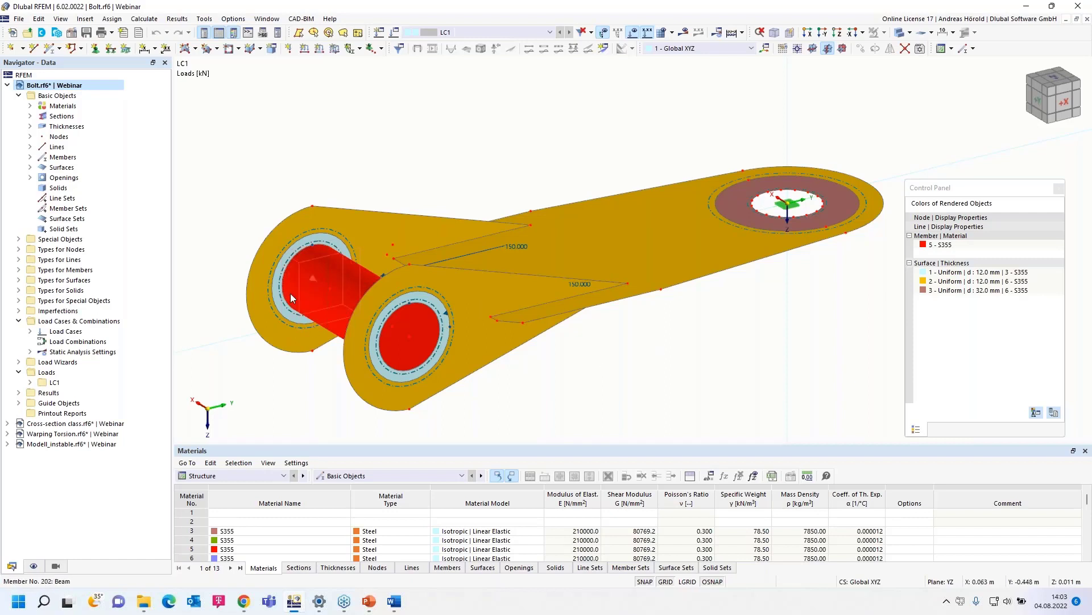
middle_click_drag(592, 366, 676, 339)
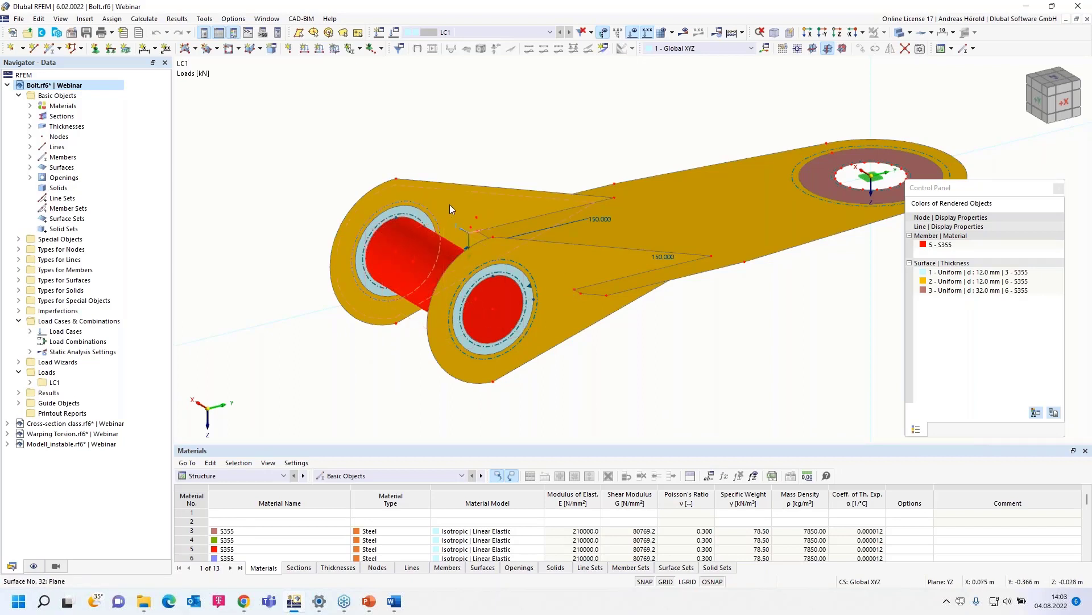
left_click(912, 33)
left_click(908, 49)
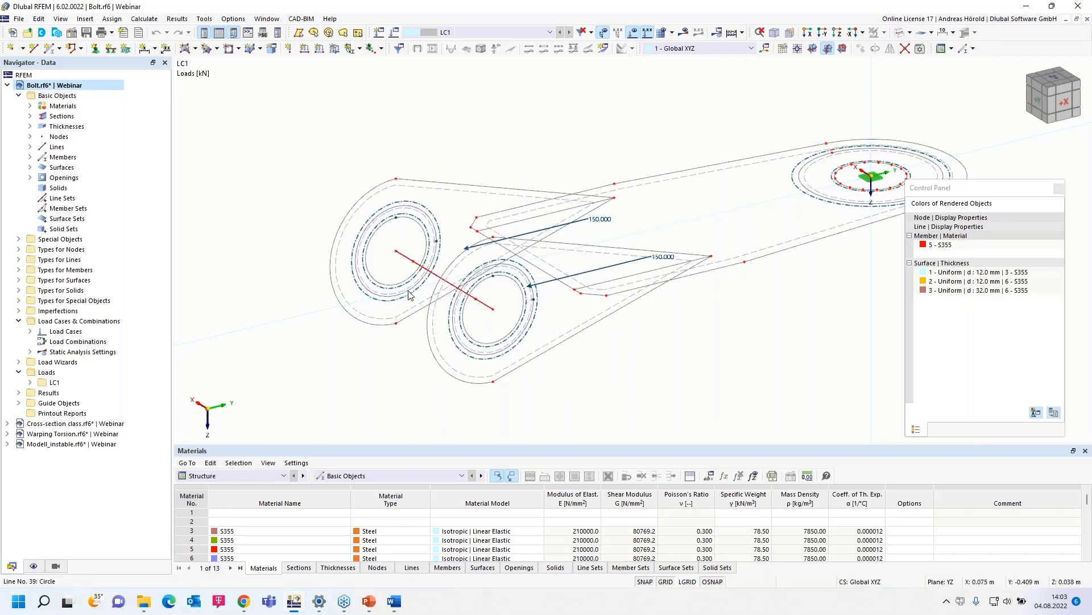
- Examine the bolt member between the two fork plates, the circular hole edges around its ends, and the round opening at the support
scroll(468, 250, "up", 5)
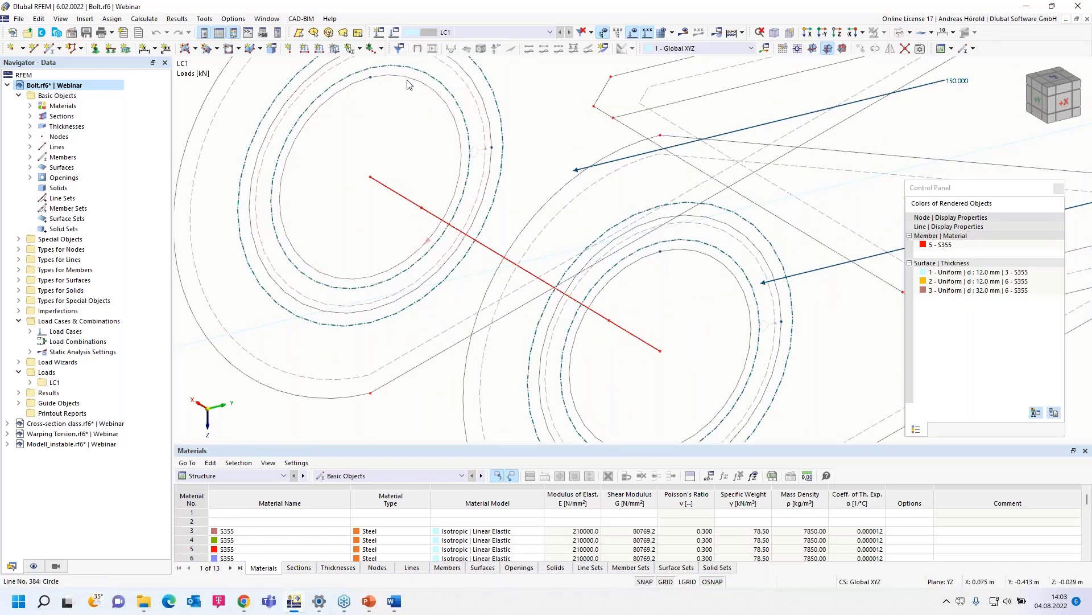
scroll(457, 128, "down", 2)
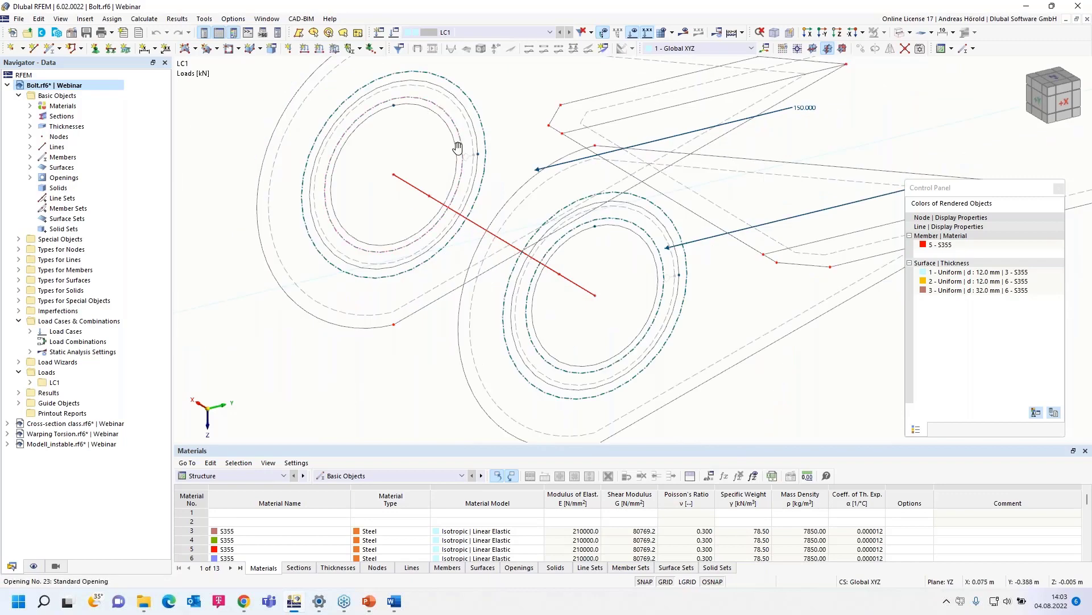
middle_click_drag(438, 113, 421, 158)
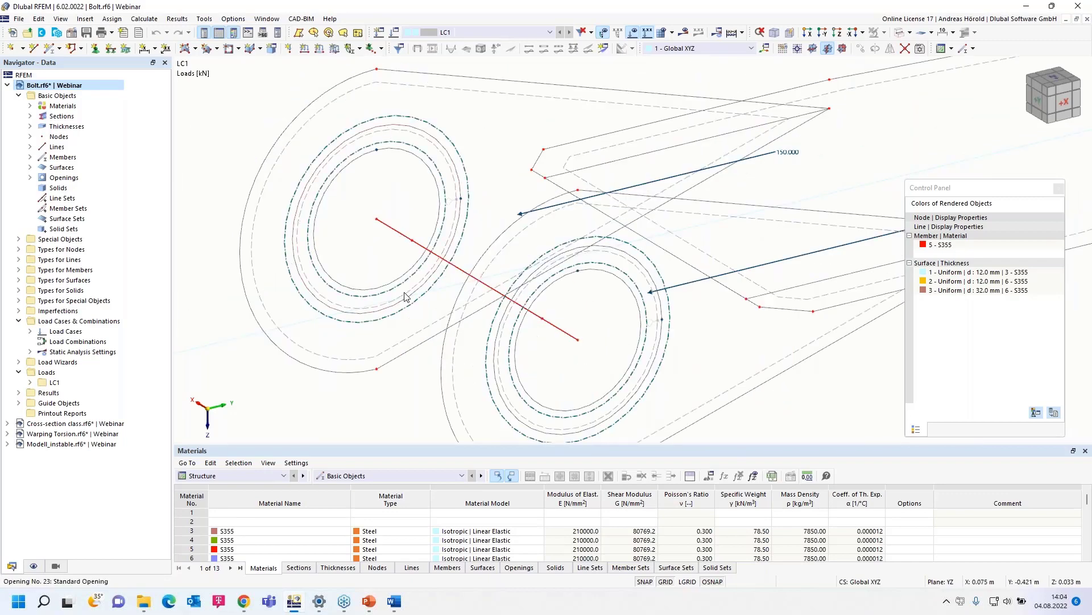
scroll(549, 222, "down", 3)
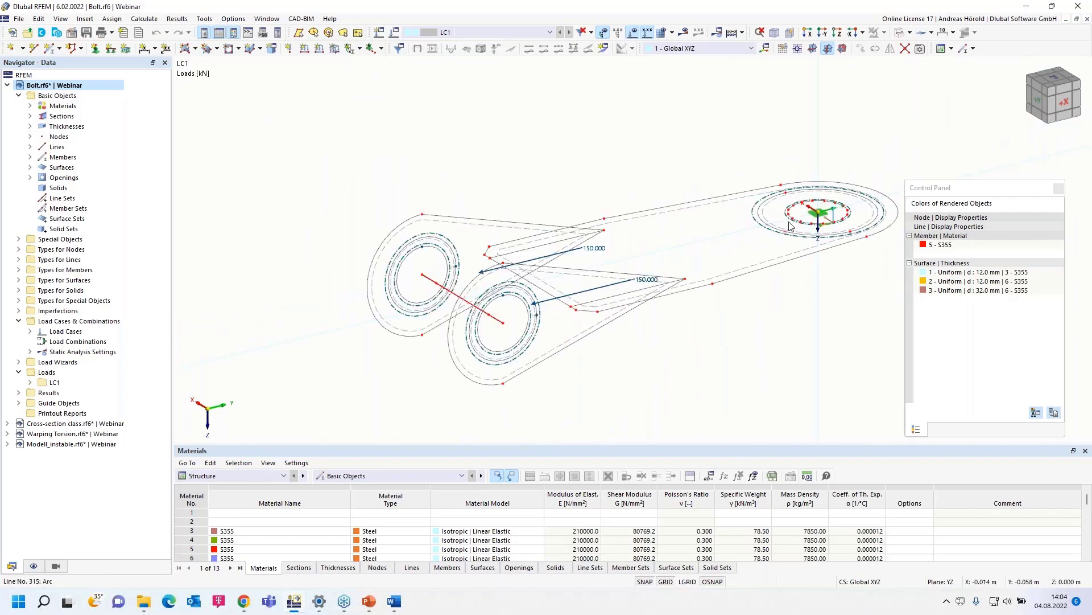
scroll(797, 224, "up", 5)
scroll(797, 223, "down", 3)
scroll(367, 252, "up", 4)
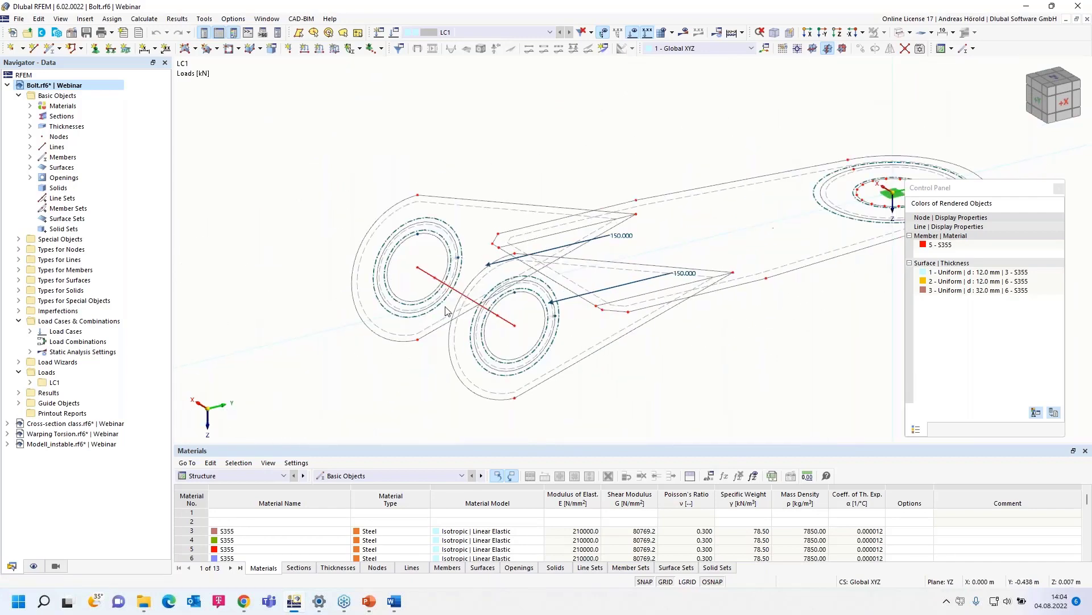
scroll(367, 228, "up", 3)
scroll(383, 199, "down", 2)
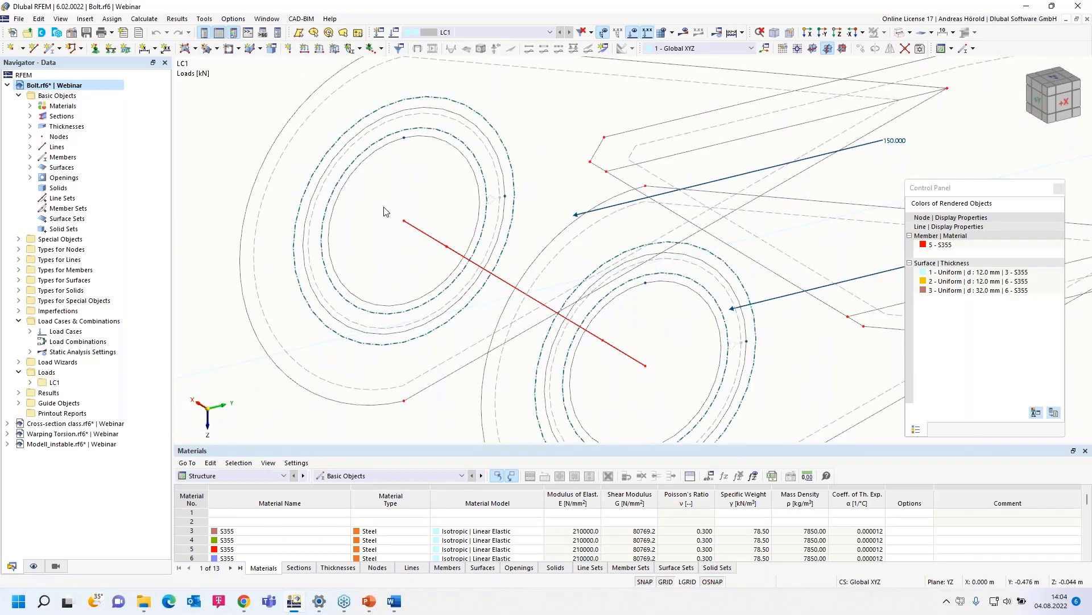
- Generate the finite element mesh of the model
left_click(141, 19)
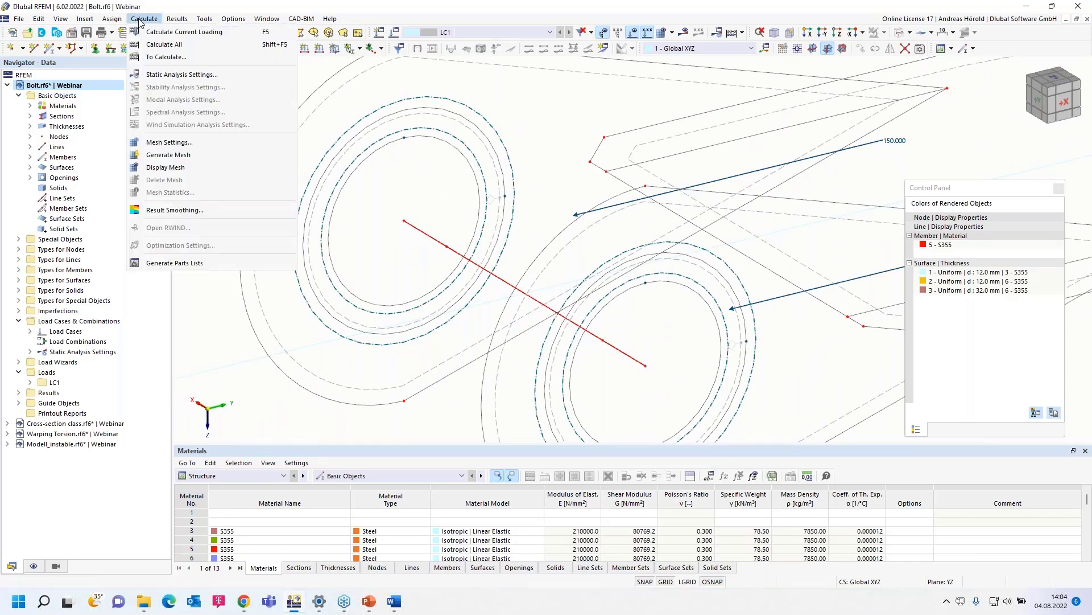
left_click(179, 157)
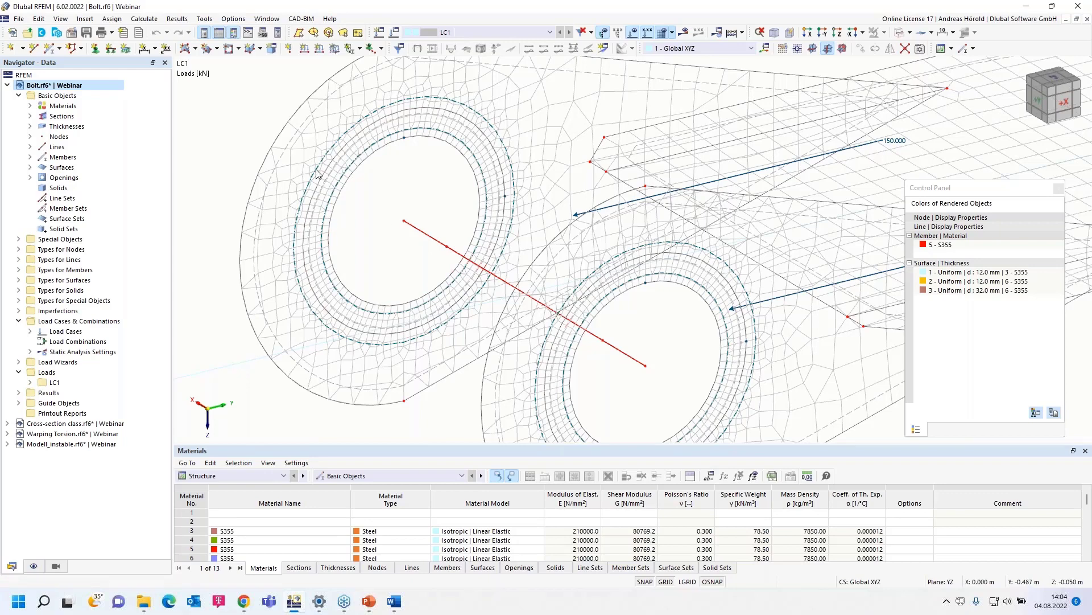
- Start a new single member of type Rigid with the Hinges and Nonlinearity options enabled
left_click(49, 51)
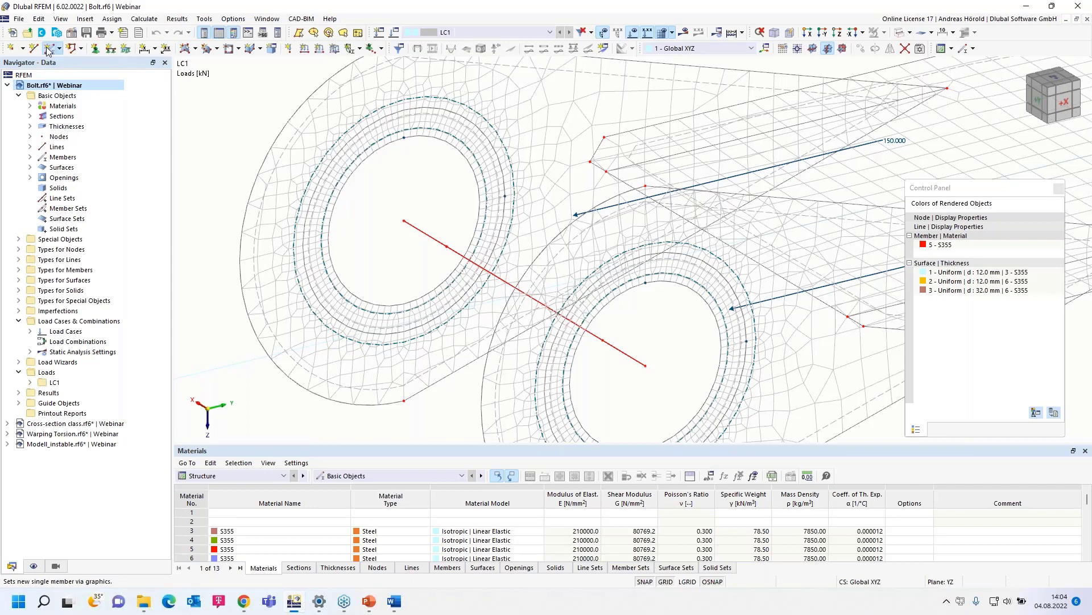
left_click(278, 156)
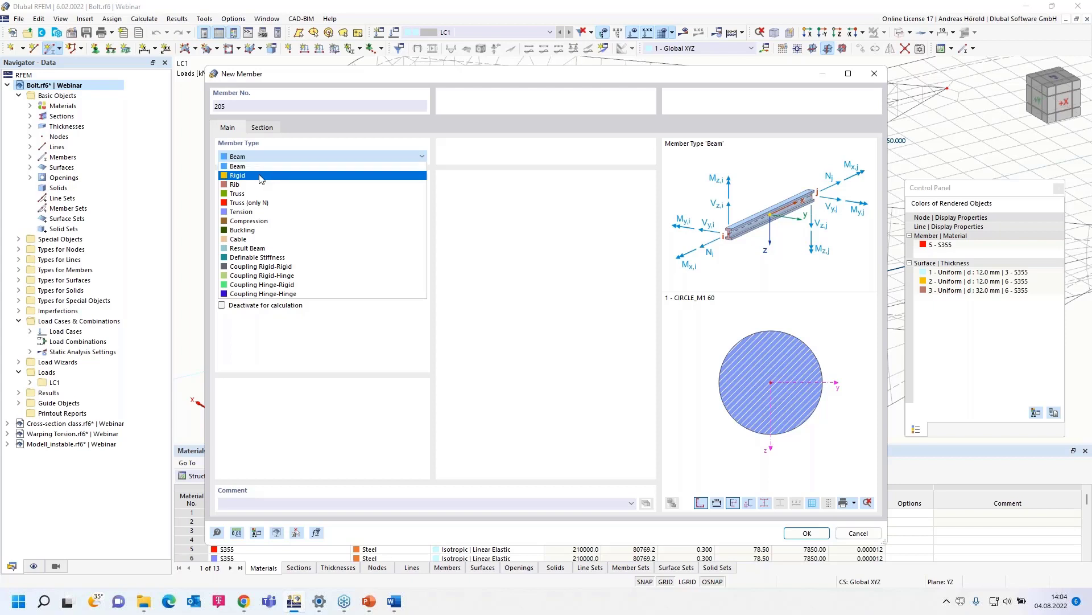
left_click(261, 175)
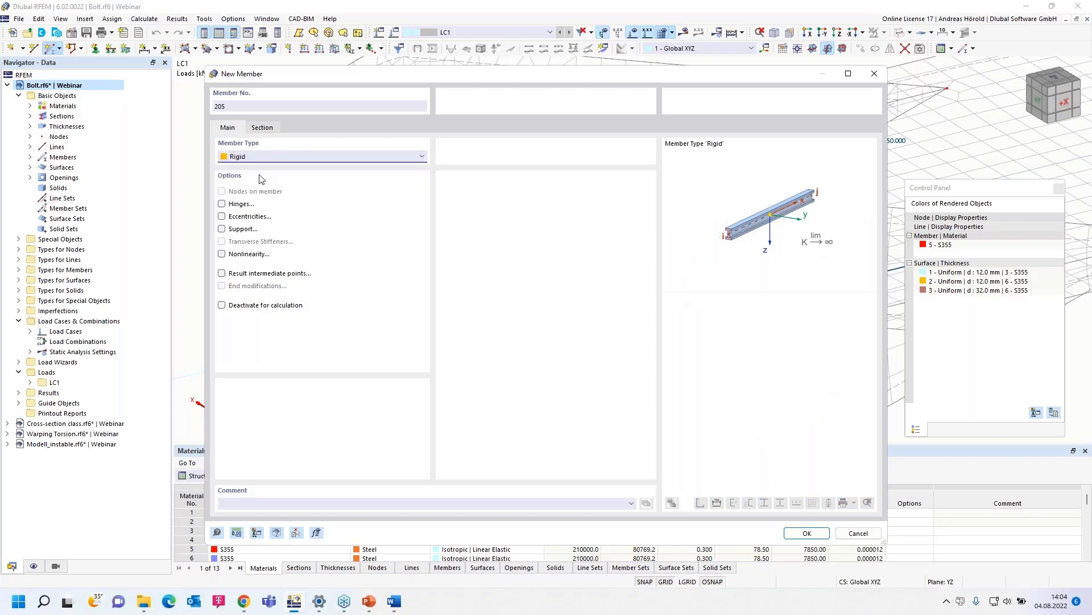
left_click(222, 204)
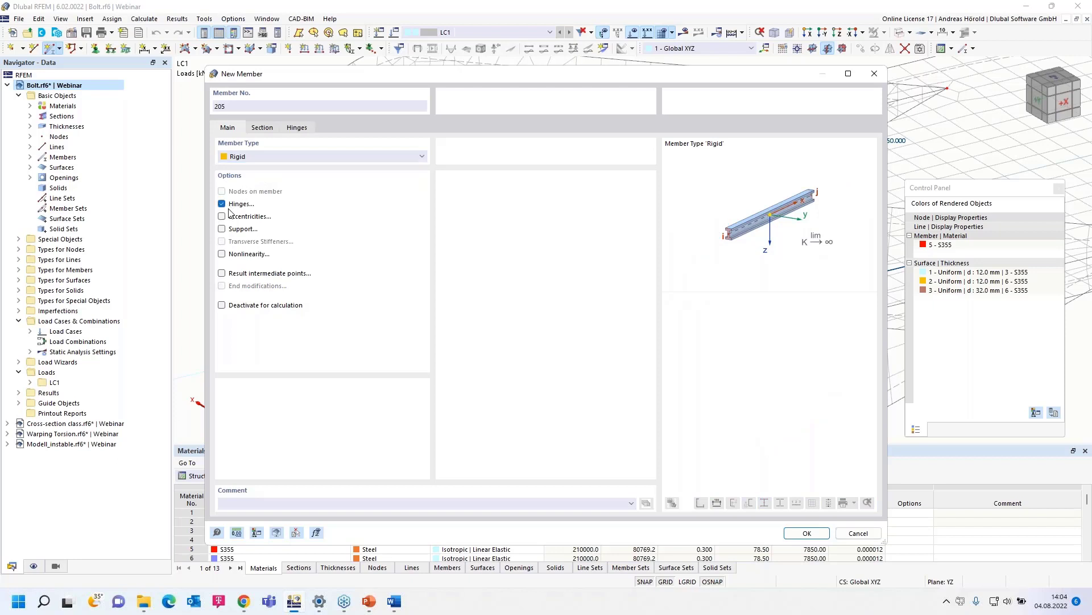
left_click(222, 254)
left_click(265, 129)
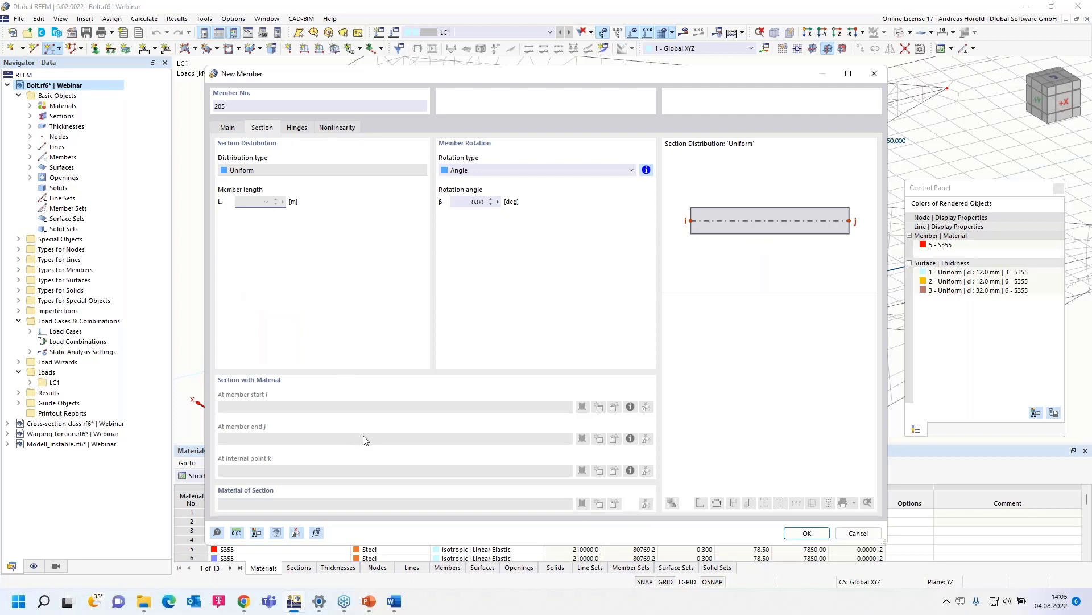
- Create a hinge for member end j that releases translations uy and uz, with the φz release cleared
left_click(298, 128)
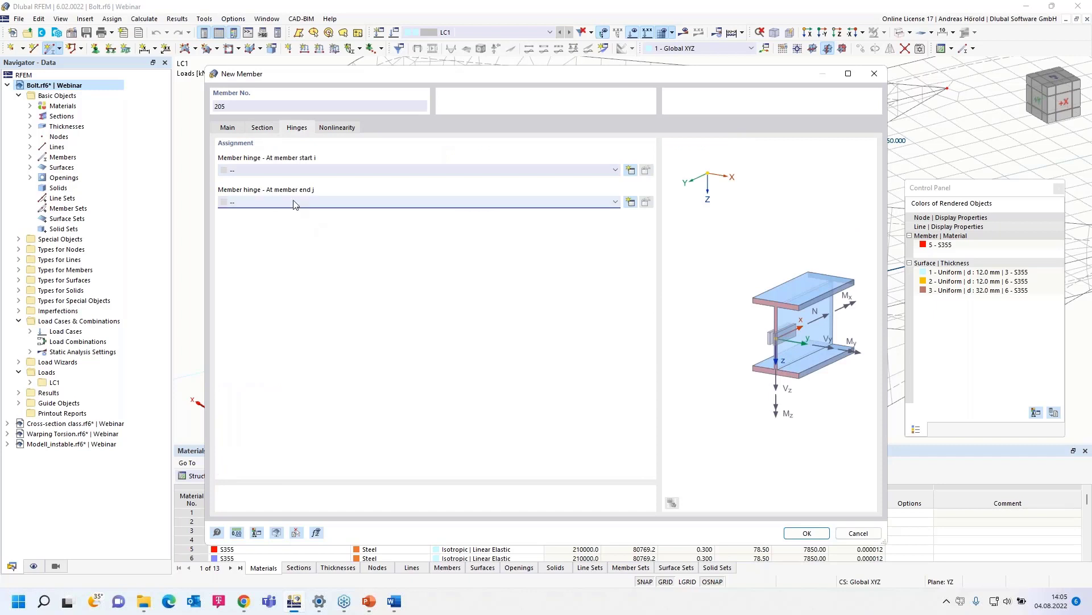
left_click(631, 202)
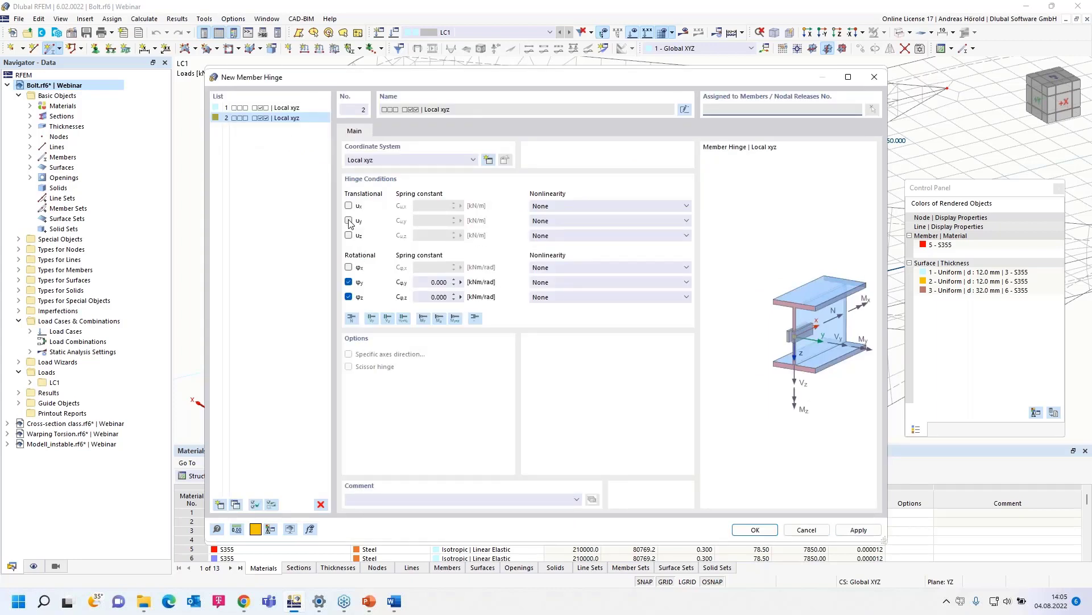
left_click(348, 221)
left_click(349, 235)
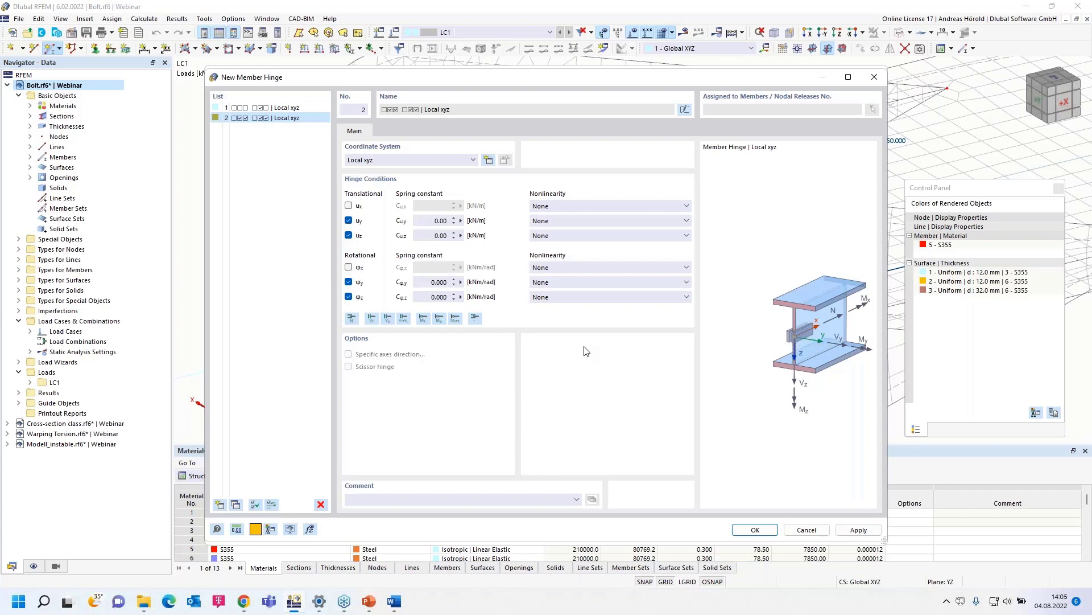
left_click(349, 296)
left_click(750, 530)
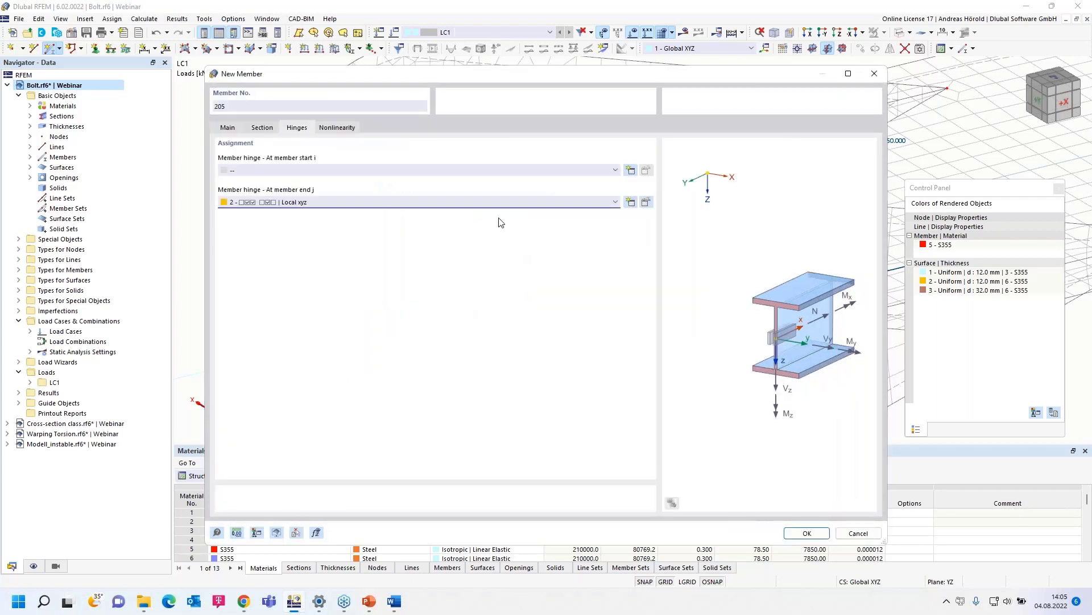
- Assign a new member nonlinearity of type Failure if tension to the rigid member and accept the member settings
left_click(328, 130)
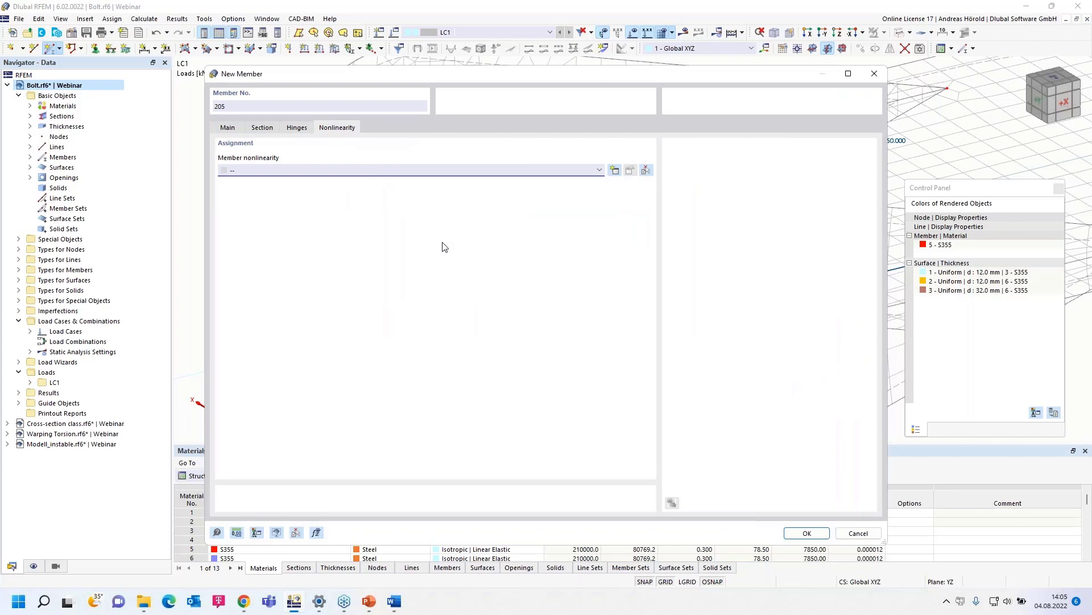
left_click(614, 170)
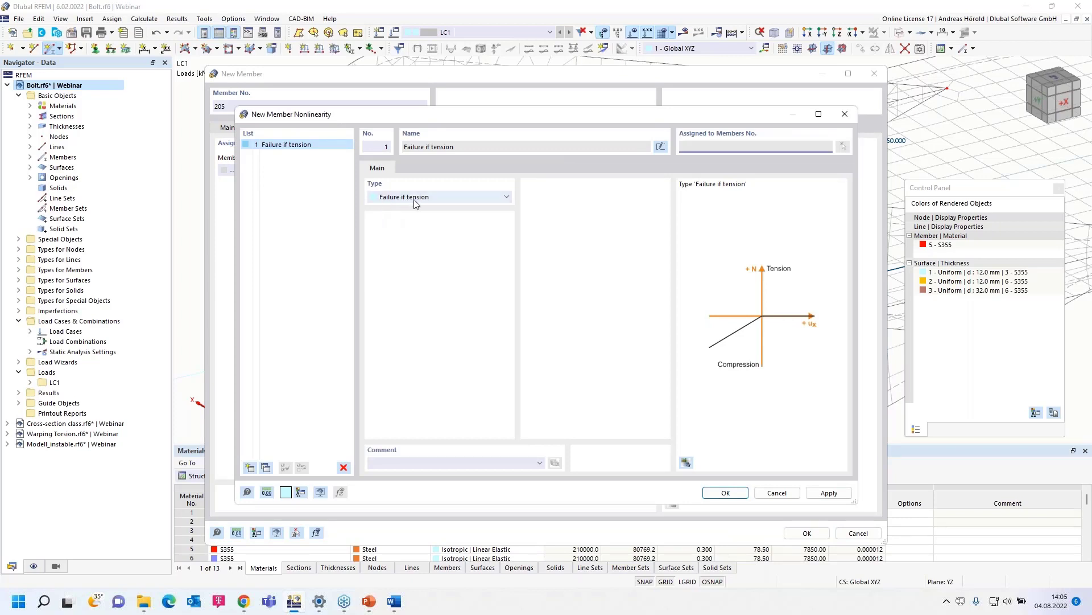
left_click(438, 196)
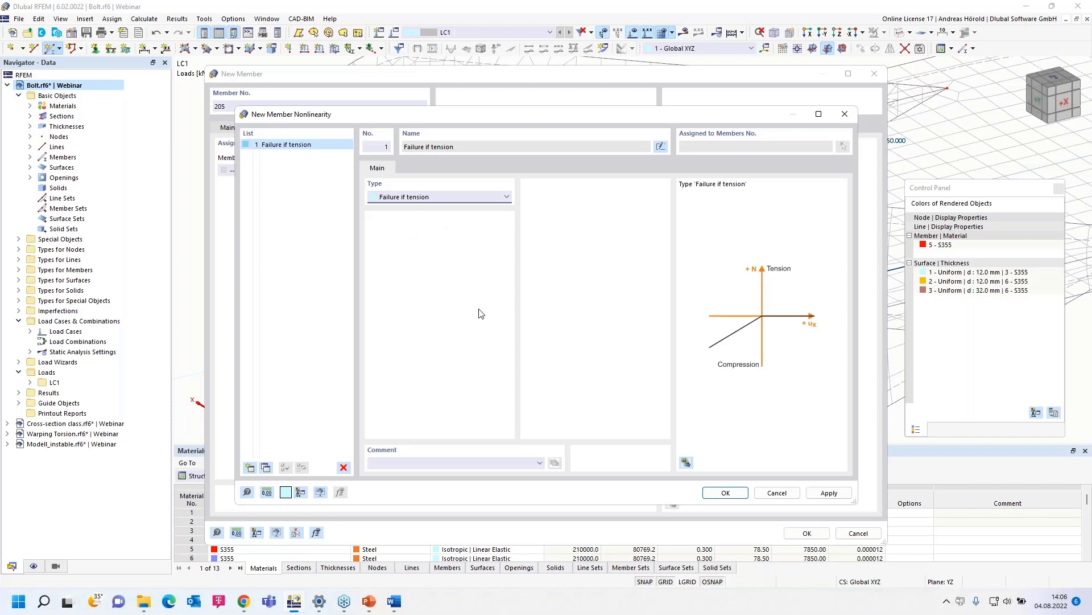
left_click(725, 493)
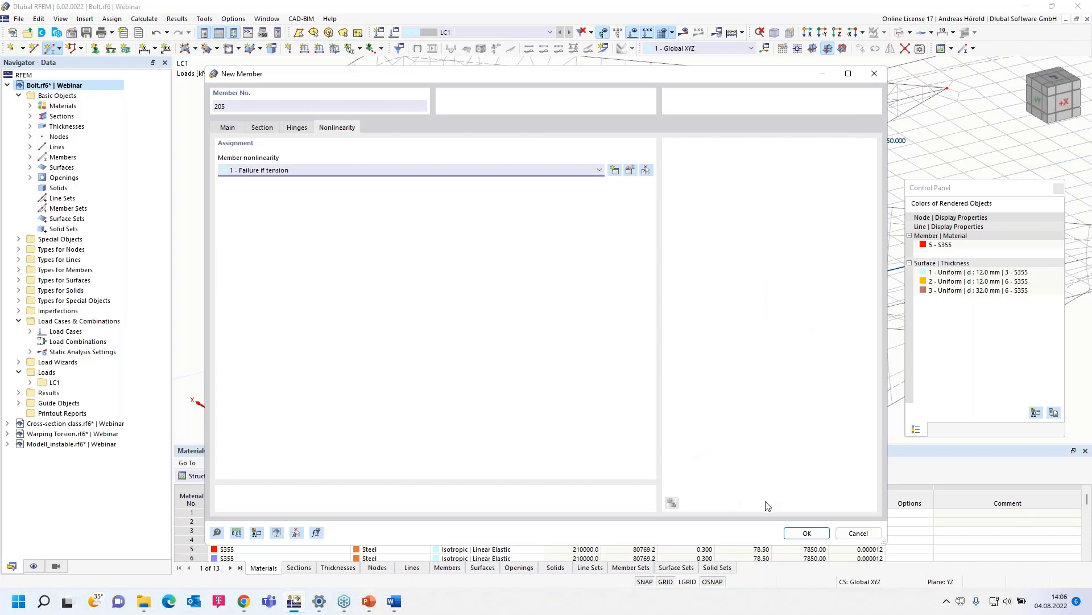
left_click(806, 533)
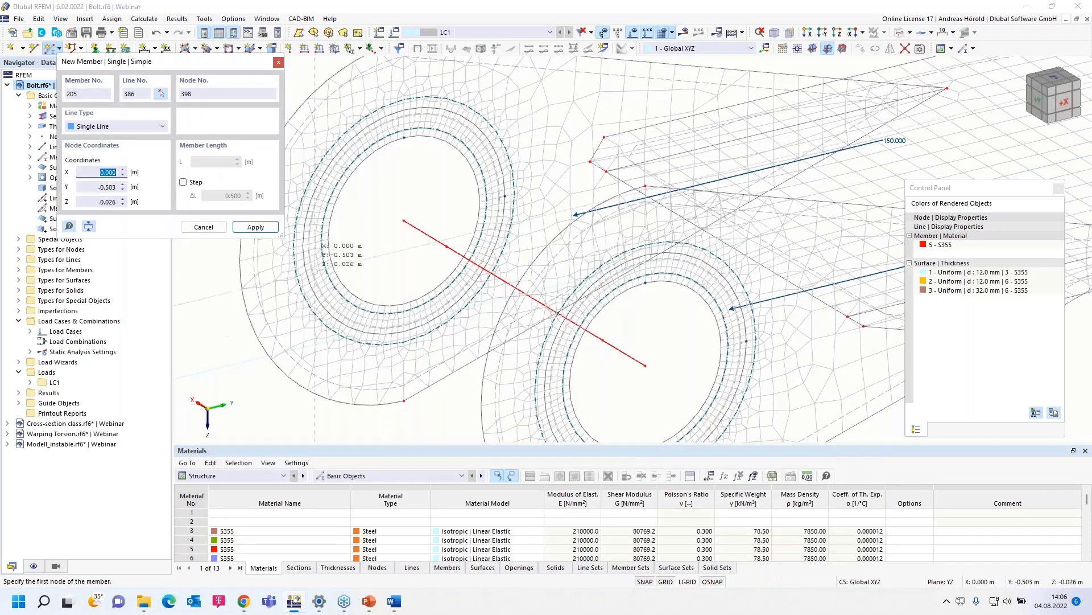
- Place the rigid member from one bolt end node to the upper node of the hole edge, and copy it to the other bolt end
left_click(421, 224)
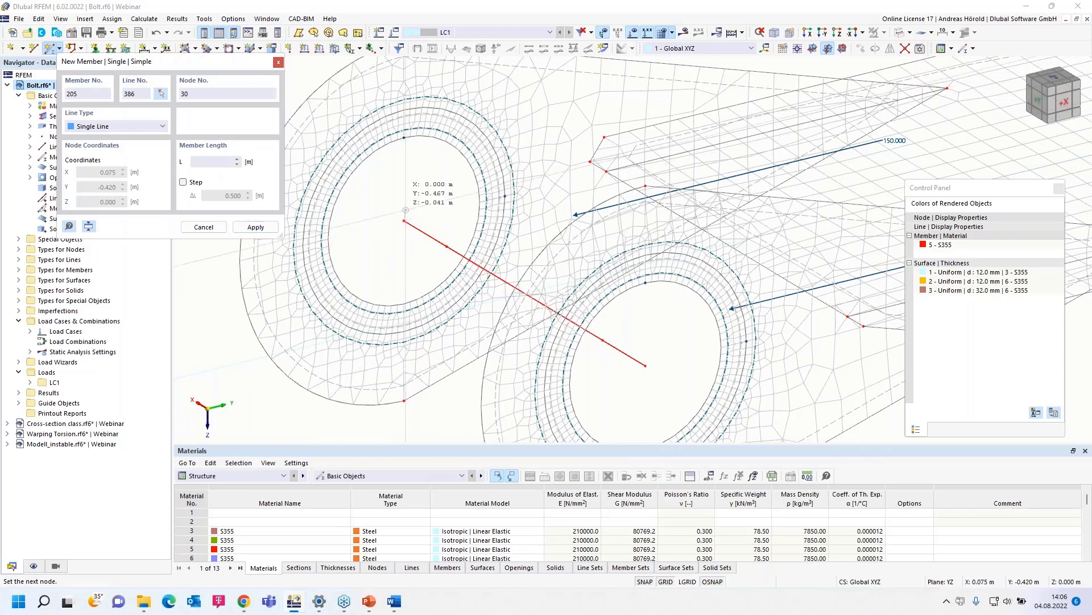
left_click(404, 137)
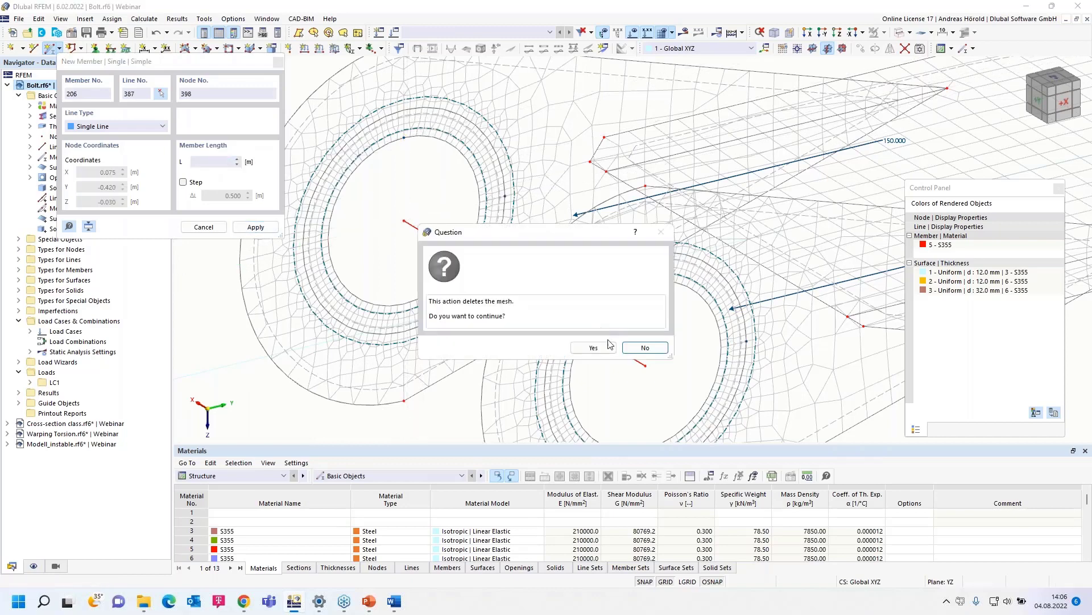
left_click(589, 346)
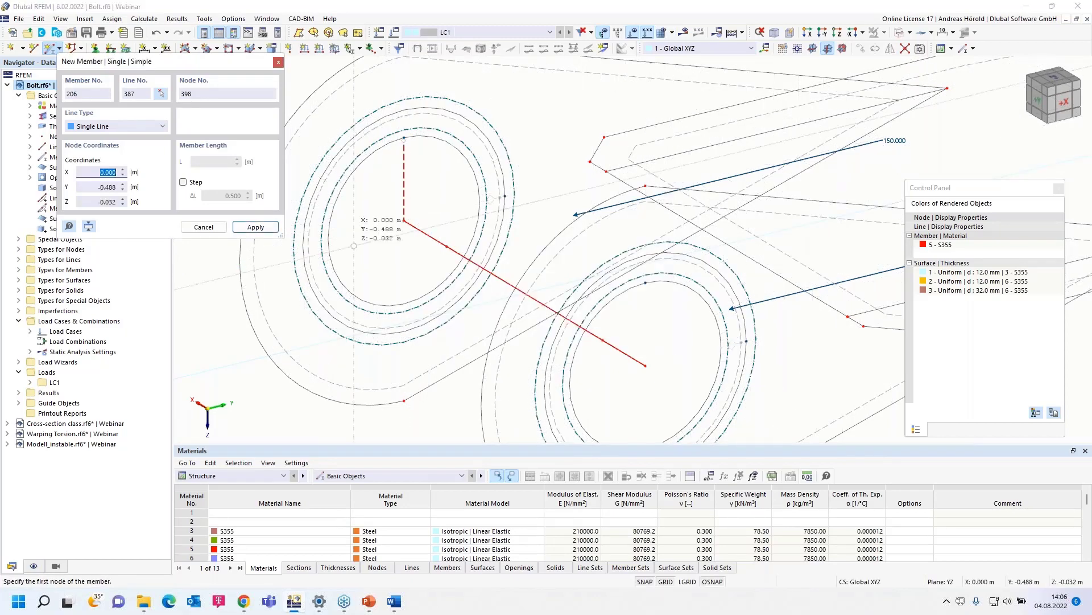
scroll(409, 221, "up", 2)
scroll(410, 220, "down", 2)
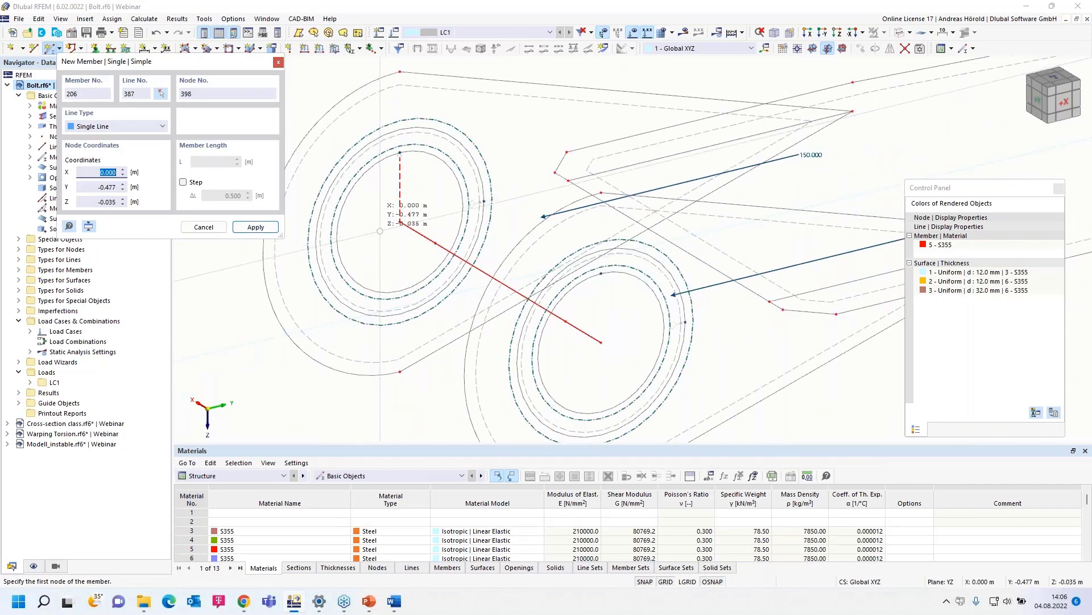
key("Escape")
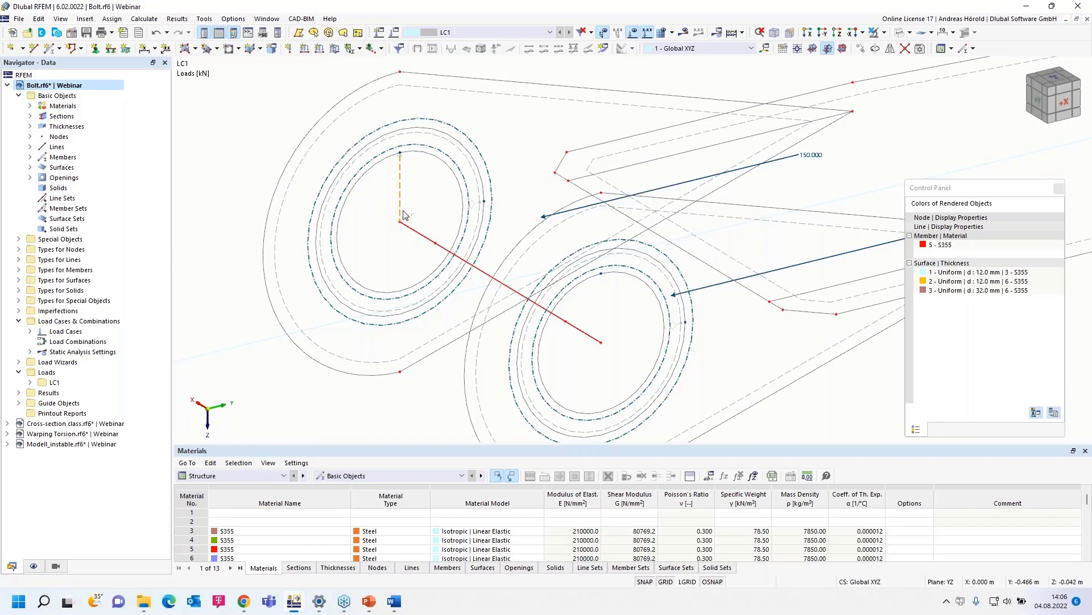
left_click_drag(402, 218, 602, 343)
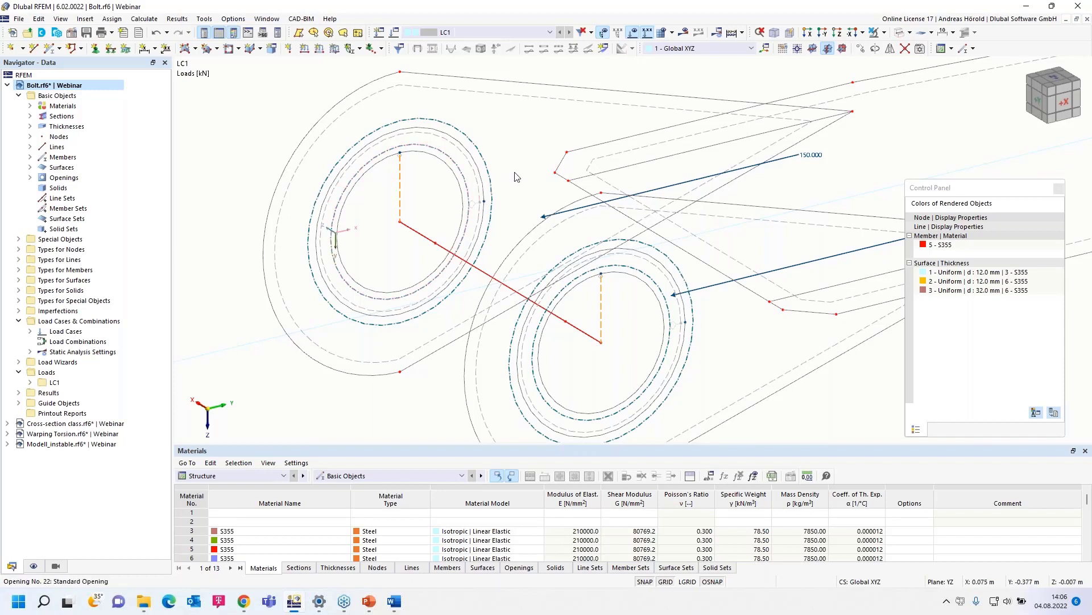
- Rotate-copy both rigid members in 35 steps of 10° about the global X axis through the bolt's end node
left_click(875, 49)
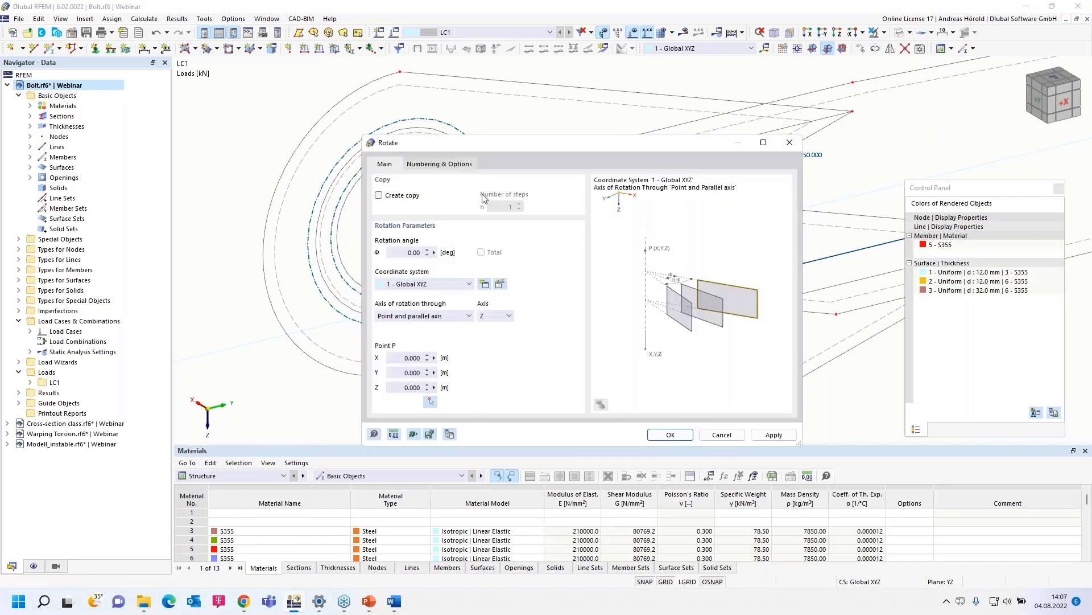
left_click(379, 195)
left_click(400, 253)
left_click(514, 205)
type("35")
left_click(491, 317)
left_click(492, 329)
left_click(430, 402)
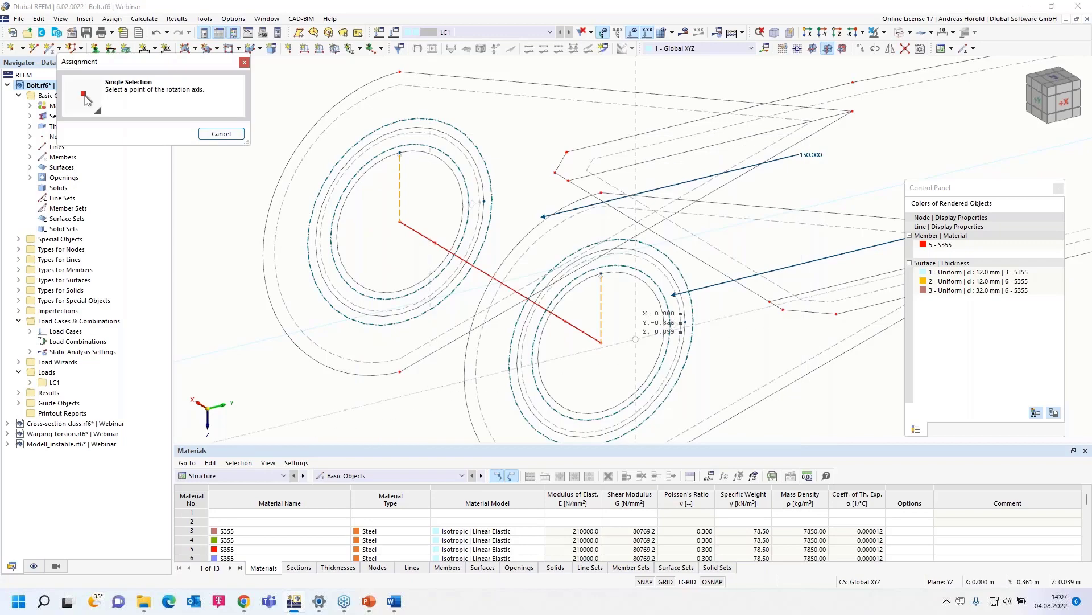
left_click(600, 342)
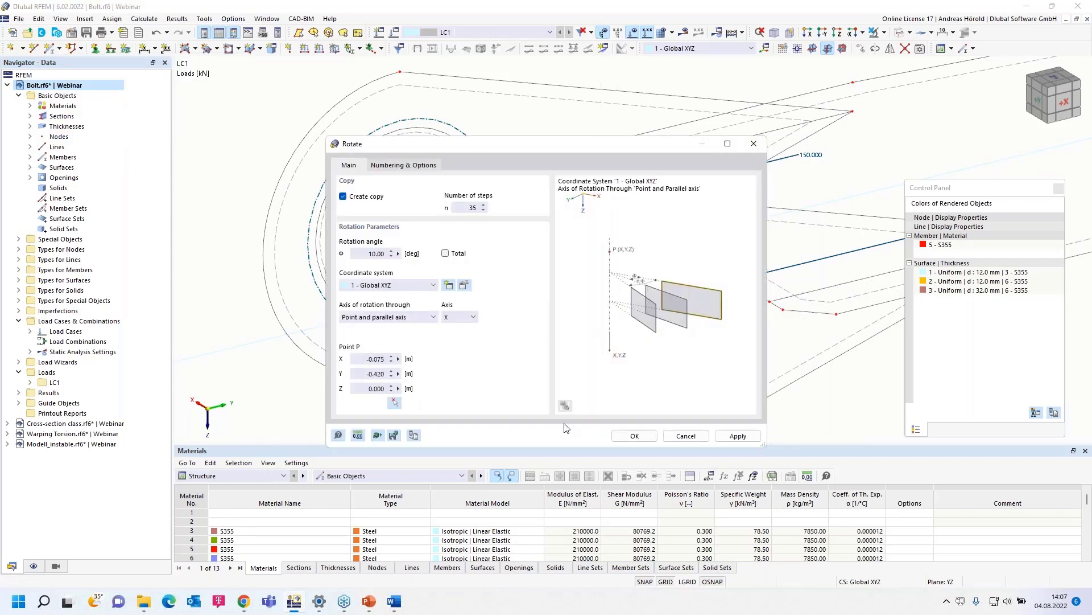
left_click(631, 436)
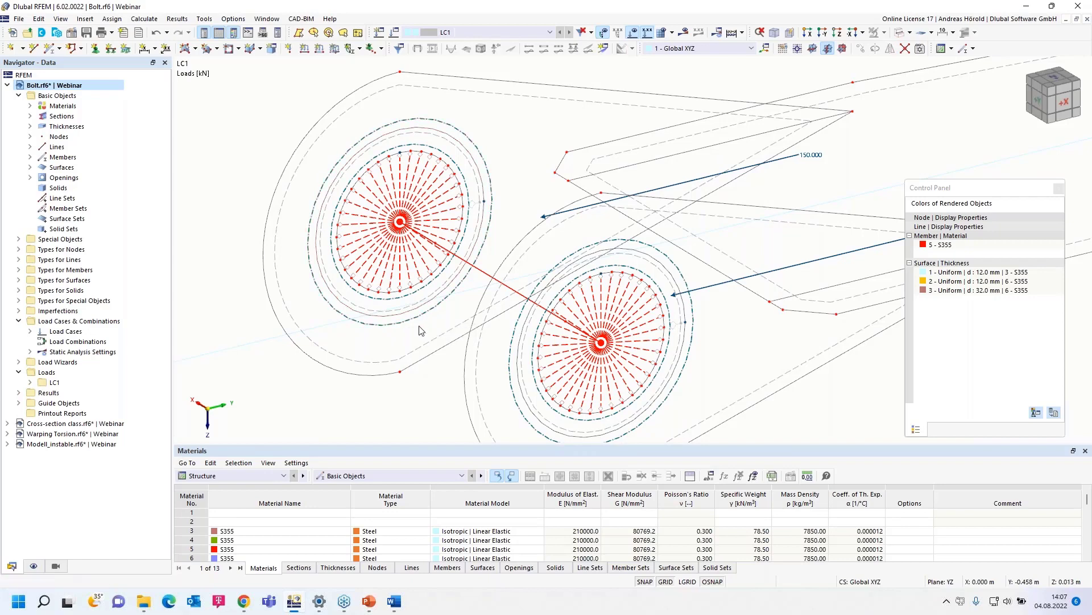
- Create a nodal support that fixes uX and uZ, releases uY and φZ, and has a φX spring constant of 1 kNm/rad
left_click(95, 49)
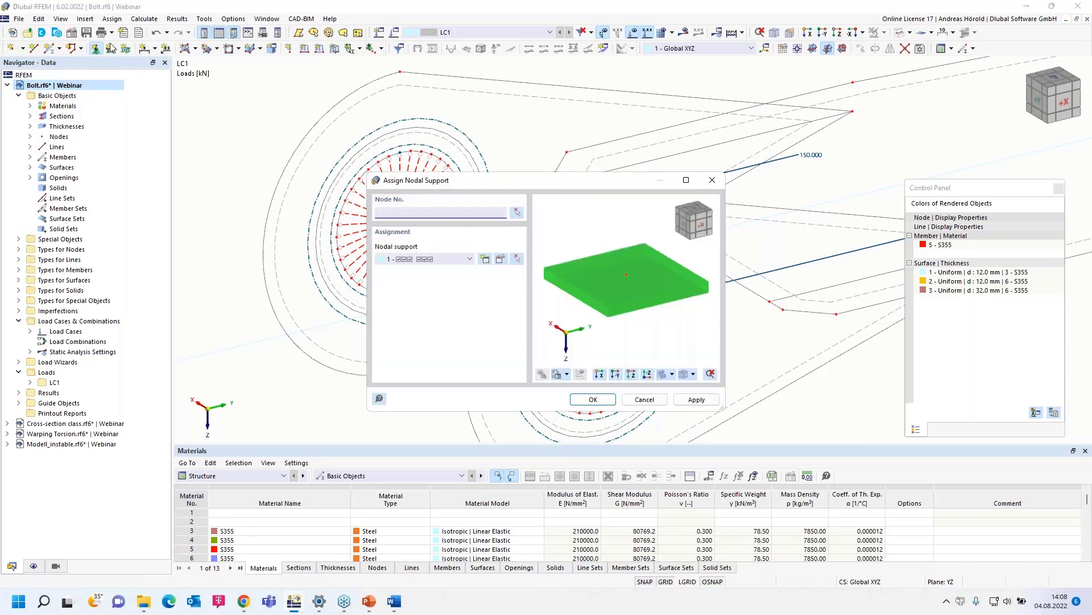
left_click(484, 259)
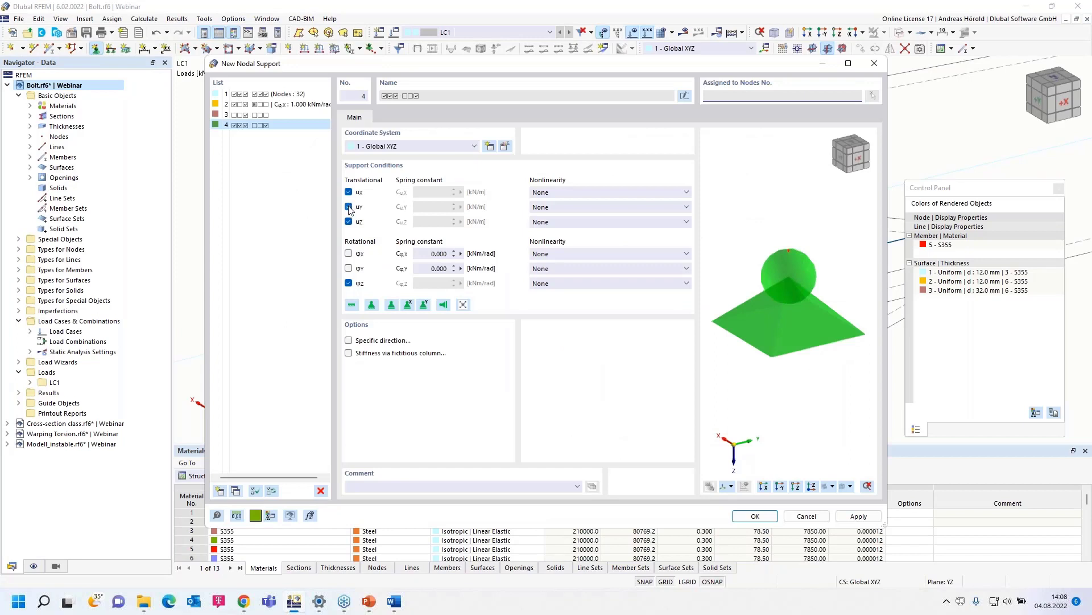
left_click(349, 207)
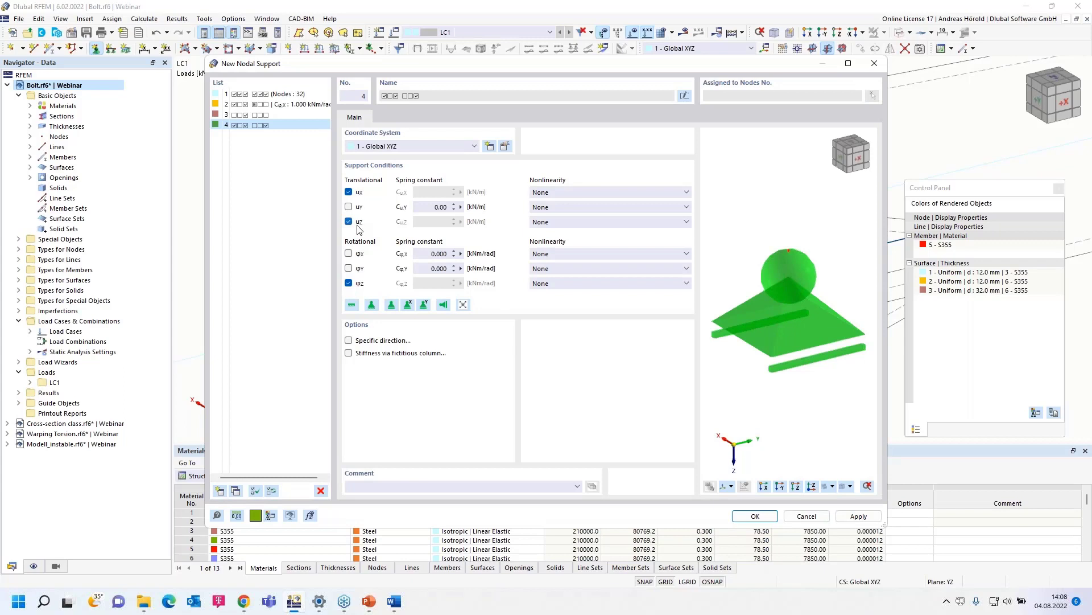
left_click(349, 282)
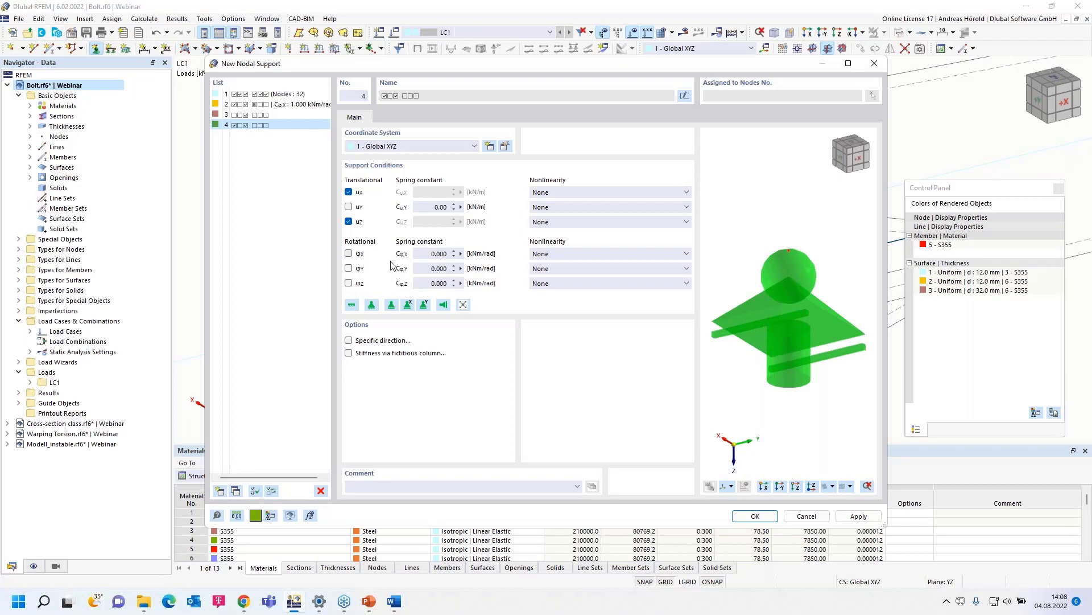
left_click_drag(444, 254, 458, 256)
type("1")
left_click(756, 516)
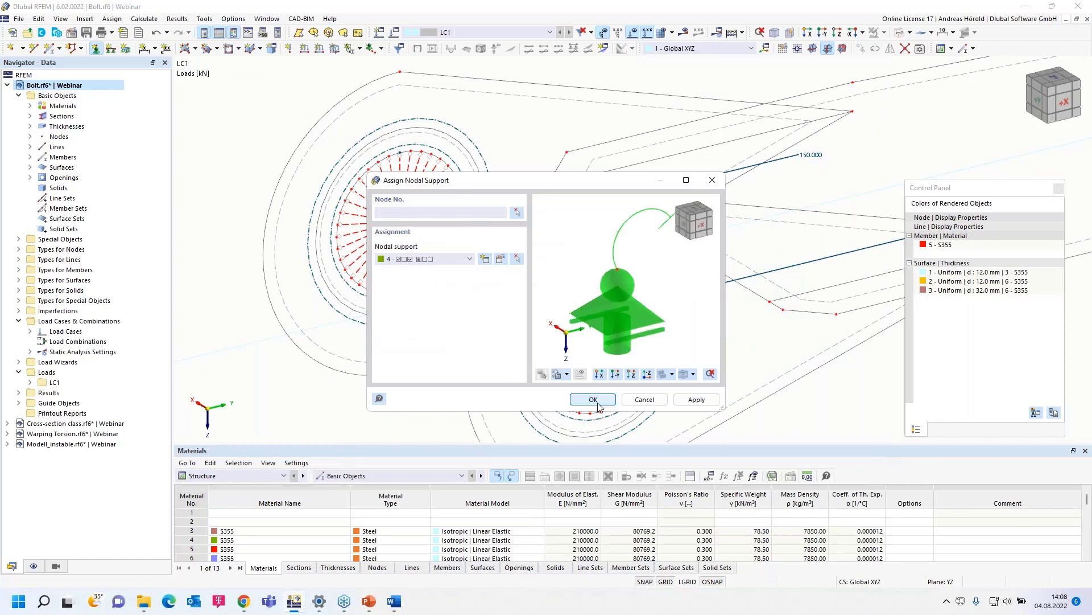
- Assign the new nodal support to the end nodes of the bolt in both fork plates
left_click(593, 400)
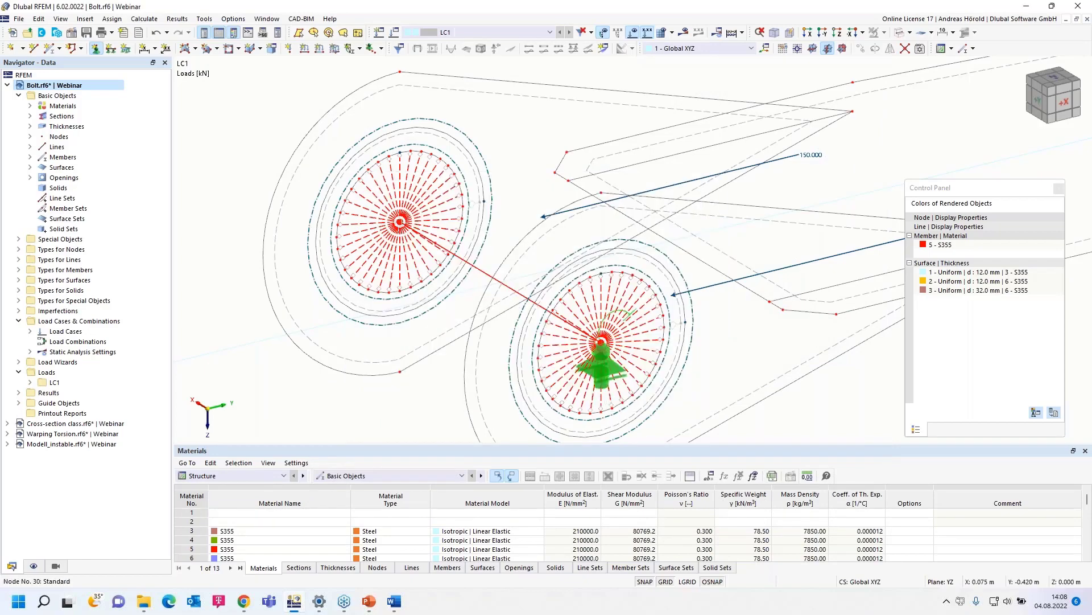
left_click(400, 221)
key("Escape")
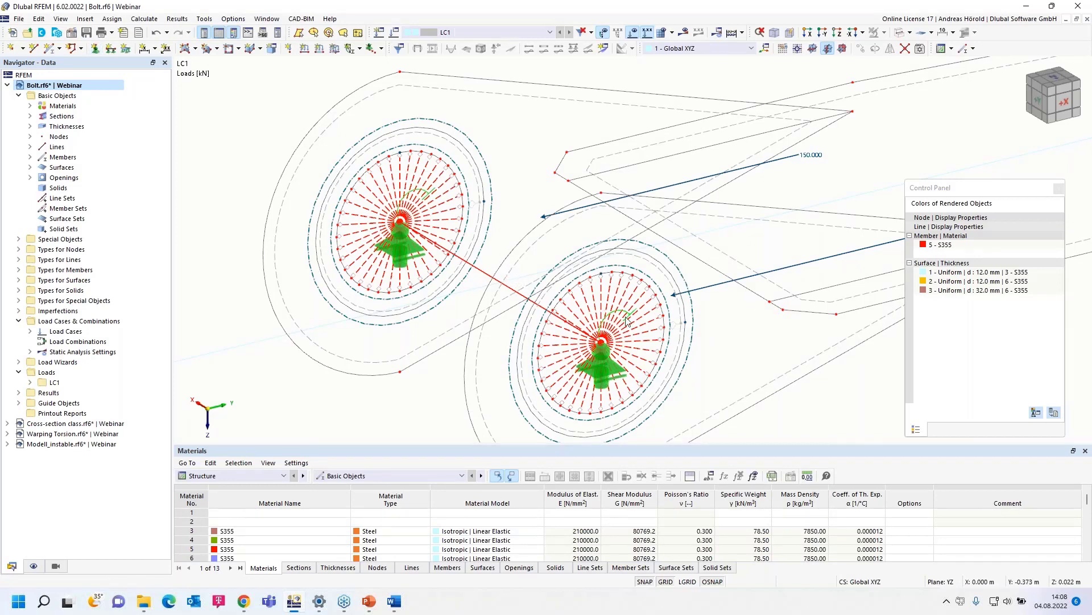
- Start a surface by boundary selection with stiffness type Without Membrane Tension and the uniform 60 mm S355 thickness
scroll(630, 323, "down", 2)
scroll(714, 355, "down", 1)
middle_click_drag(715, 355, 381, 381)
middle_click_drag(712, 246, 612, 392)
scroll(645, 328, "up", 3)
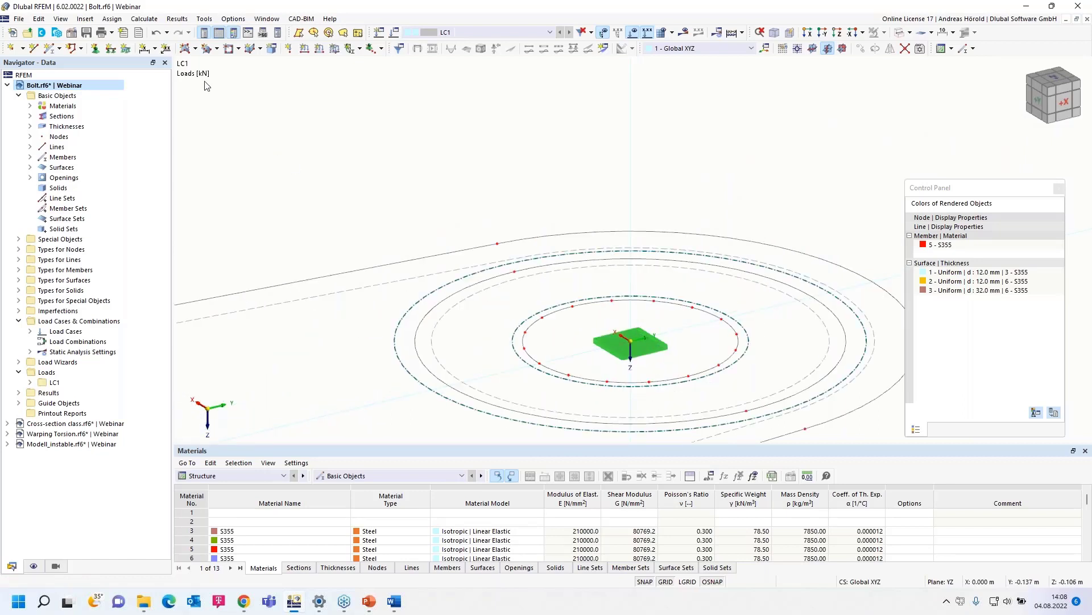
left_click(195, 50)
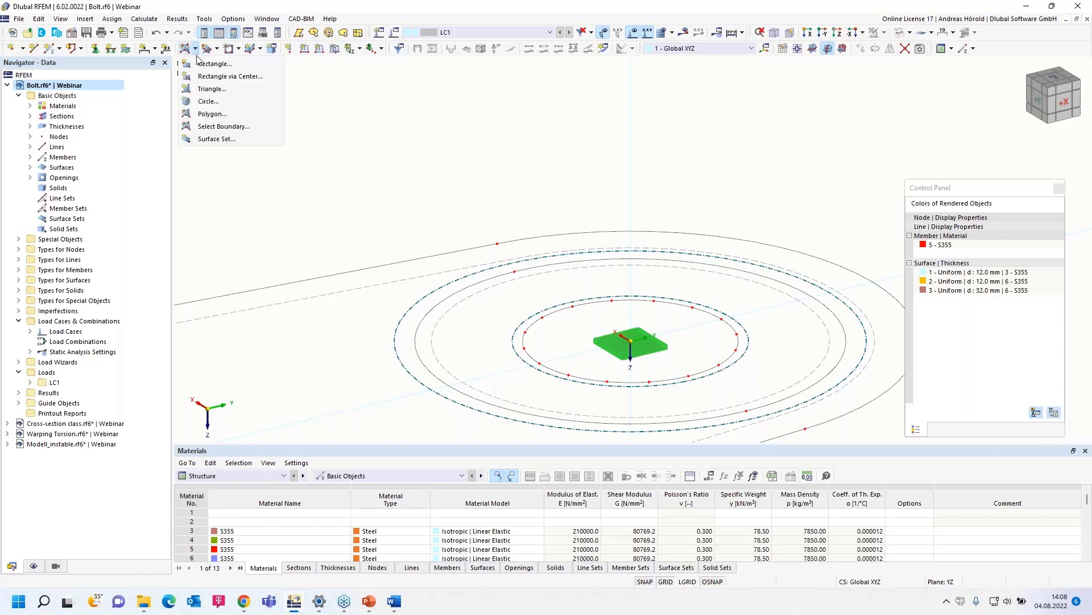
left_click(233, 128)
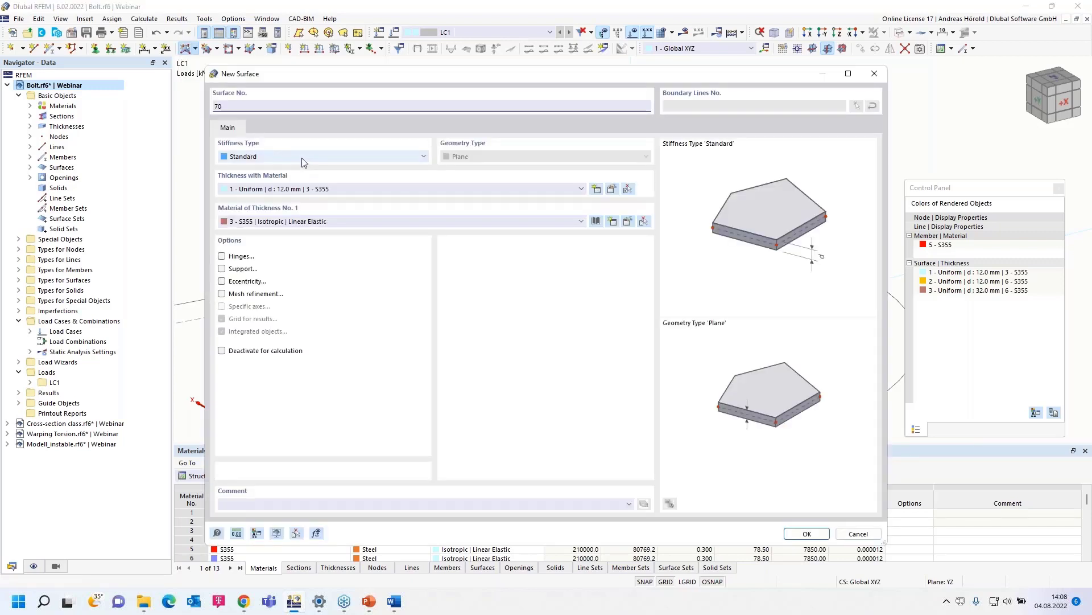
left_click(303, 161)
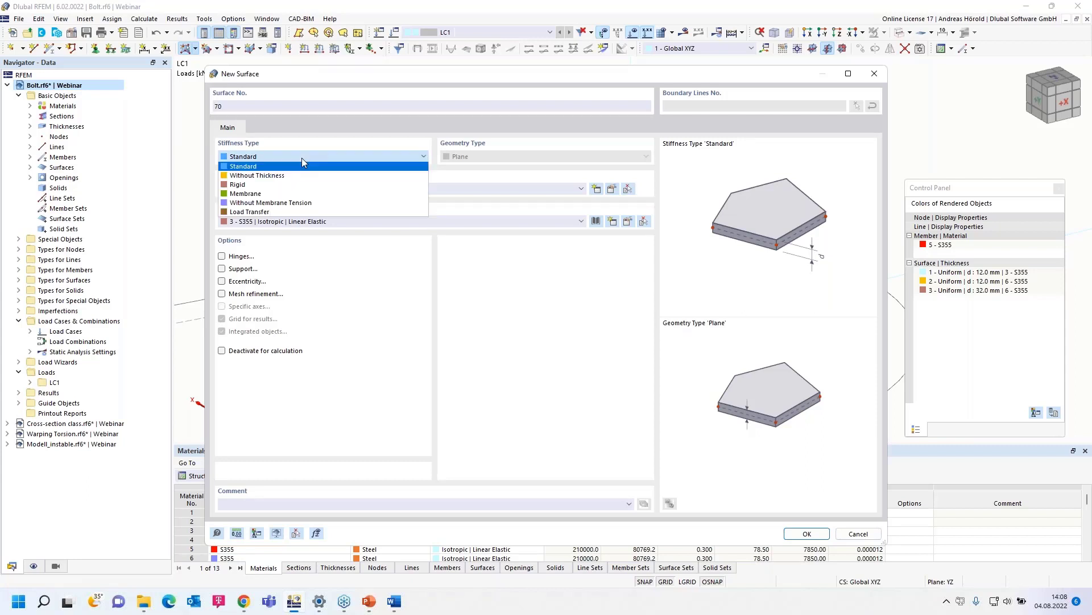
left_click(323, 204)
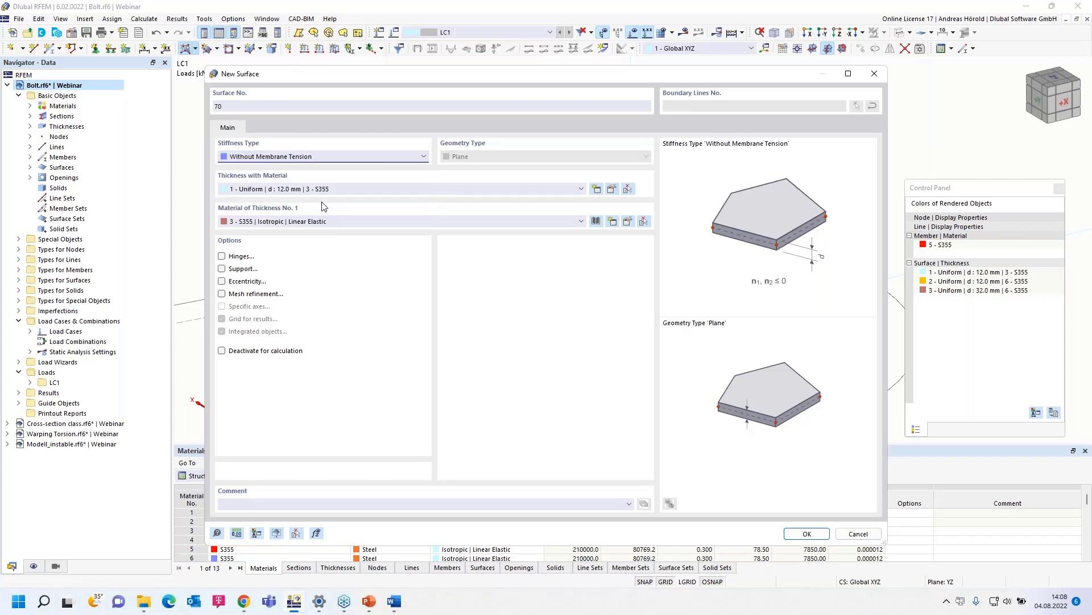
left_click(355, 191)
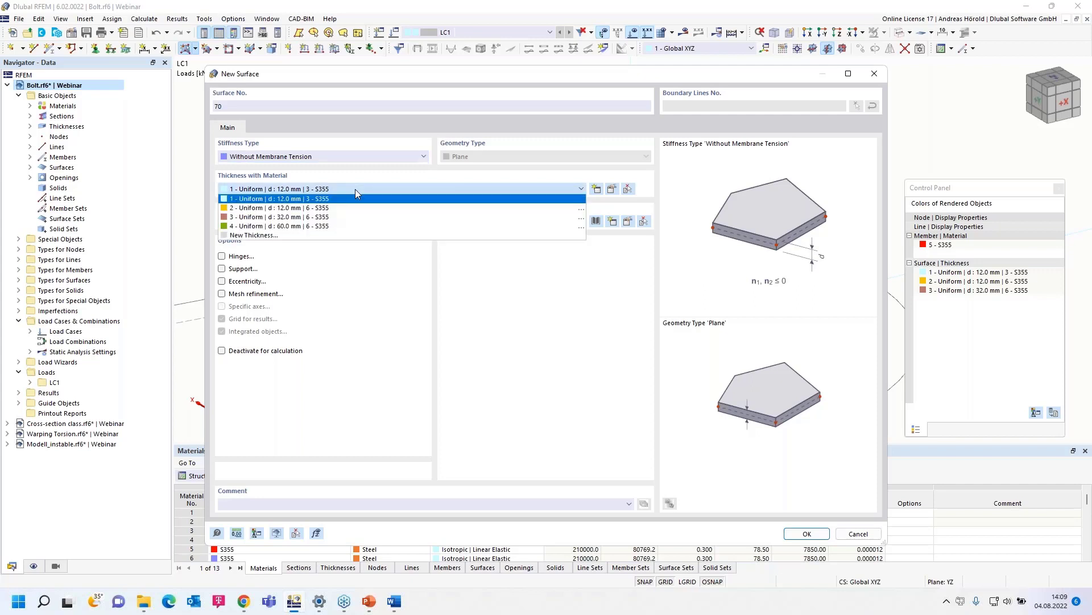
left_click(353, 227)
- Accept the surface settings without mesh refinement and fill the inner hole circle at the far end of the plate
left_click(339, 223)
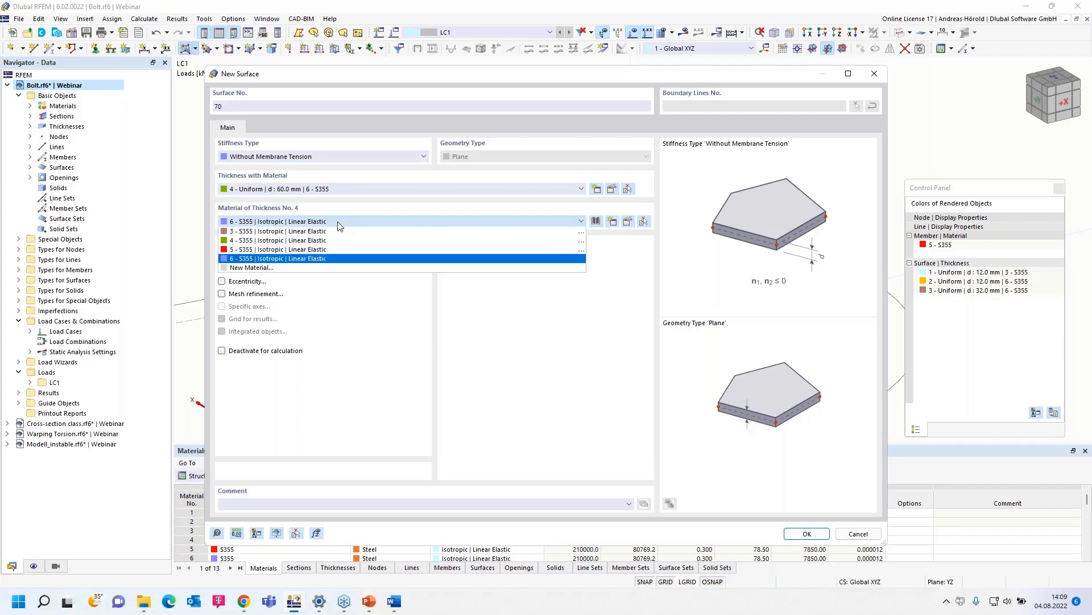
left_click(363, 291)
left_click(365, 293)
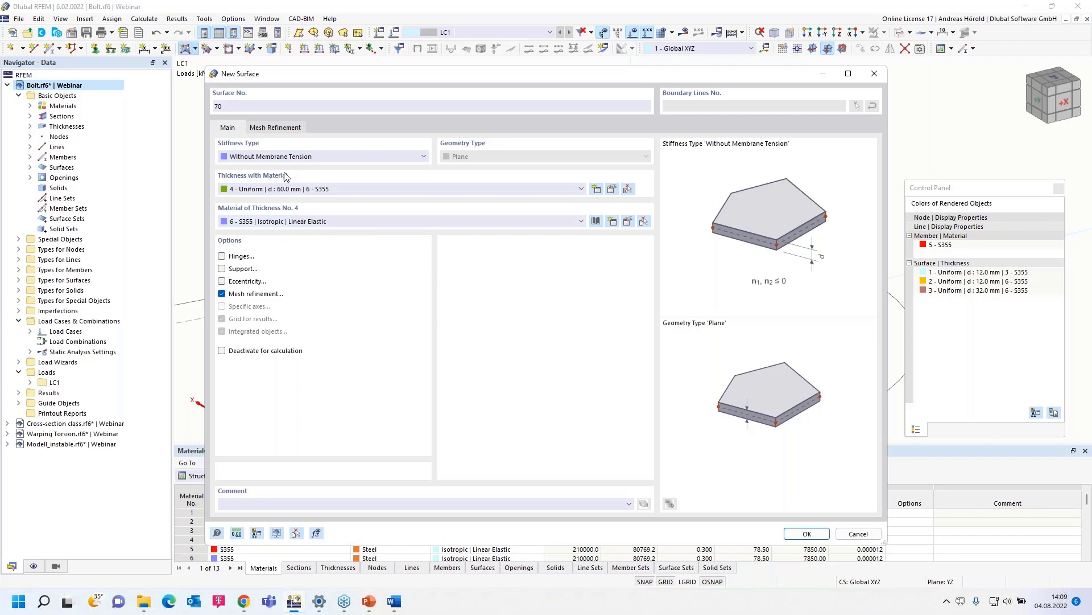
left_click(222, 293)
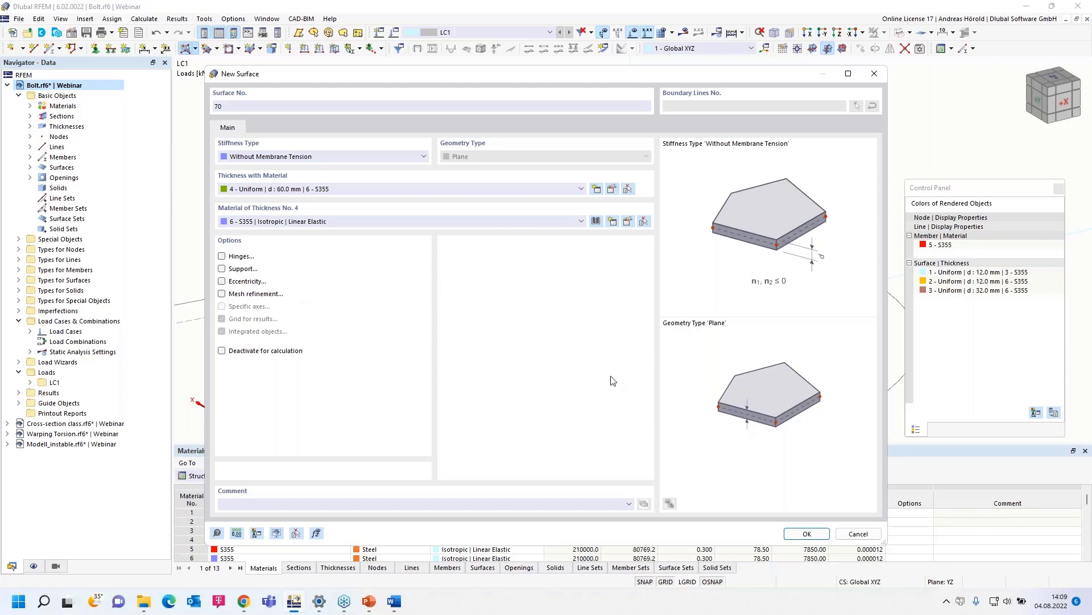
left_click(807, 534)
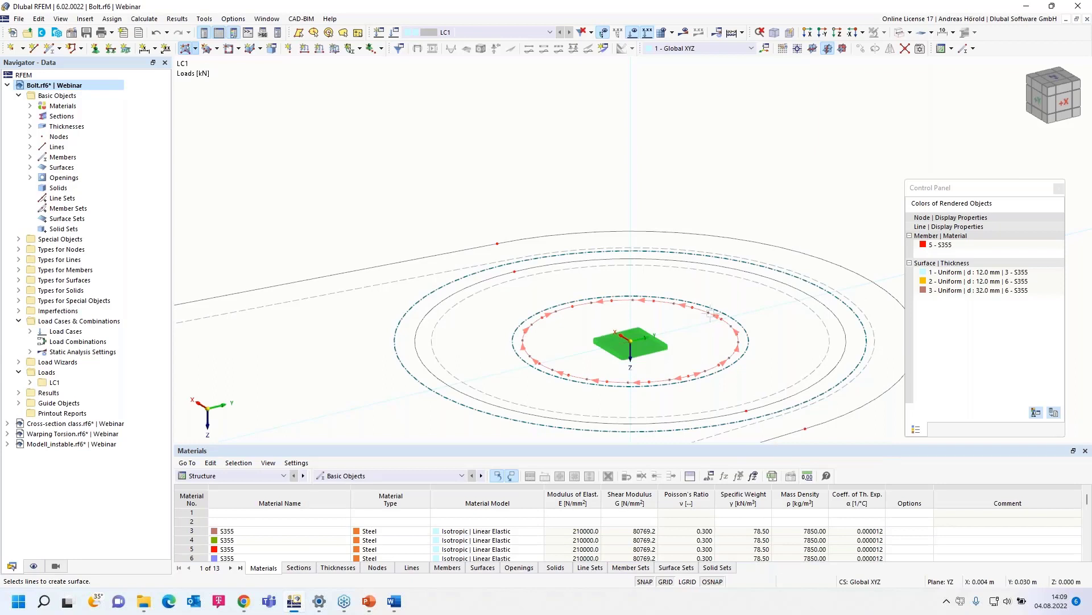
left_click(711, 313)
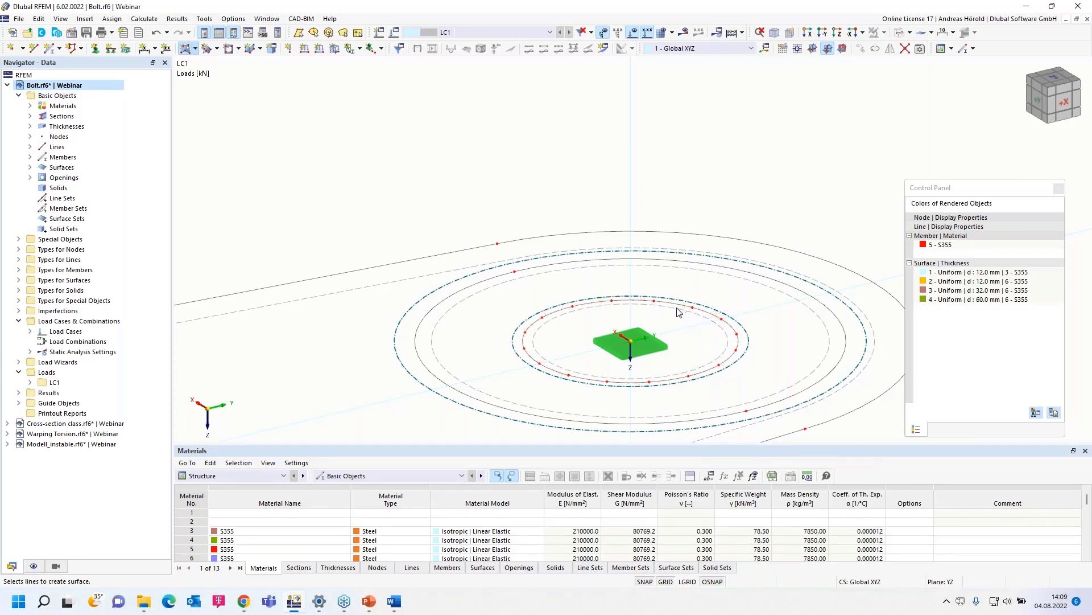
- Render the structure as a transparent model to check the filled hole and the bolt in the fork plates
left_click(910, 32)
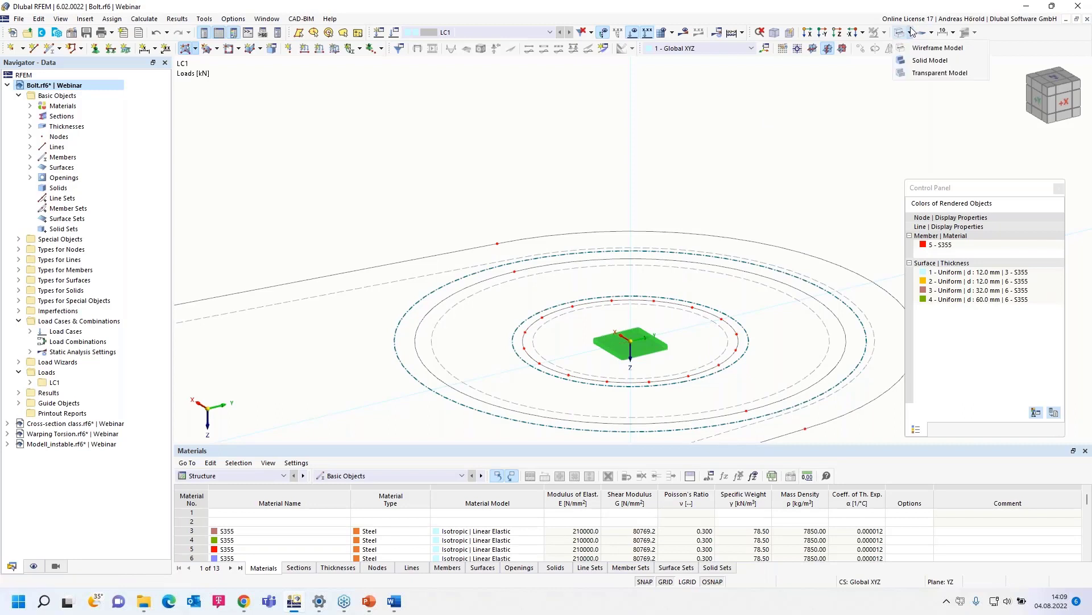
left_click(931, 74)
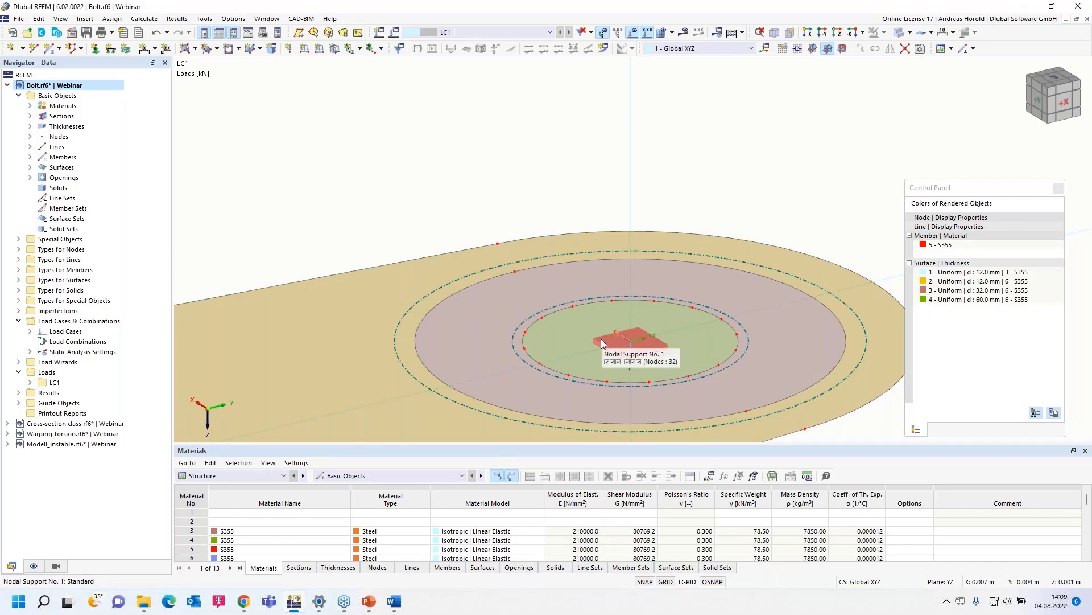
scroll(589, 338, "down", 6)
middle_click_drag(439, 296, 510, 238)
scroll(510, 238, "up", 3)
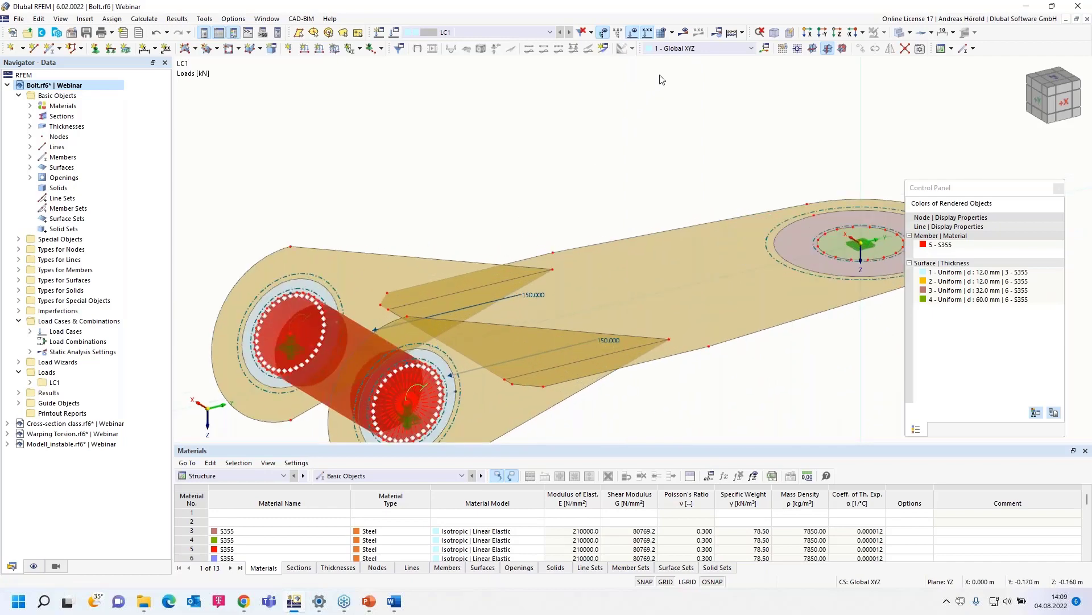
- Calculate the LC1 results and display the basic internal force ny on the surfaces
left_click(684, 32)
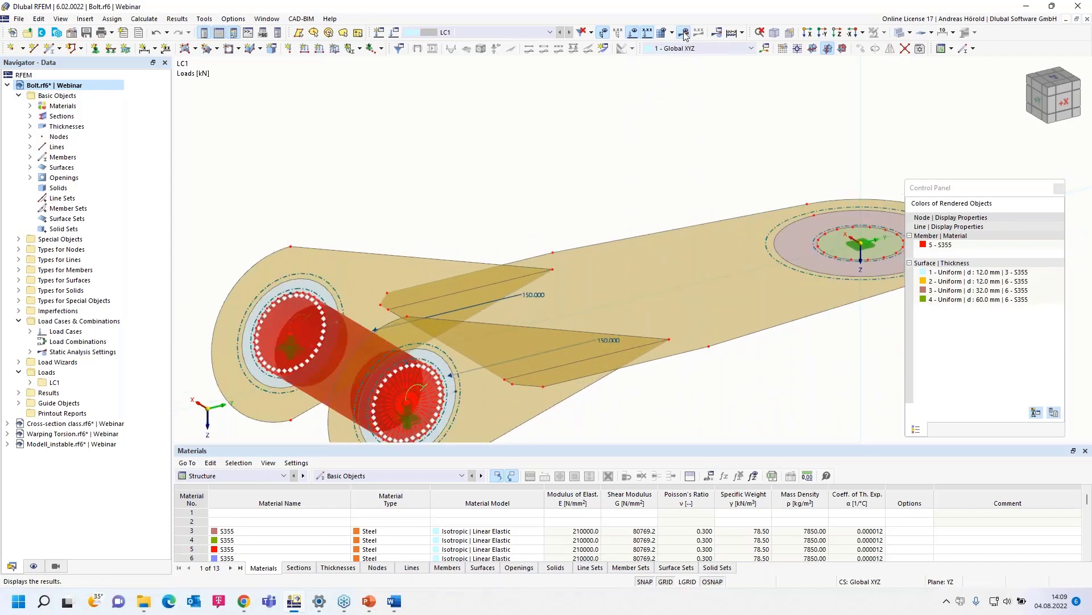
left_click(592, 346)
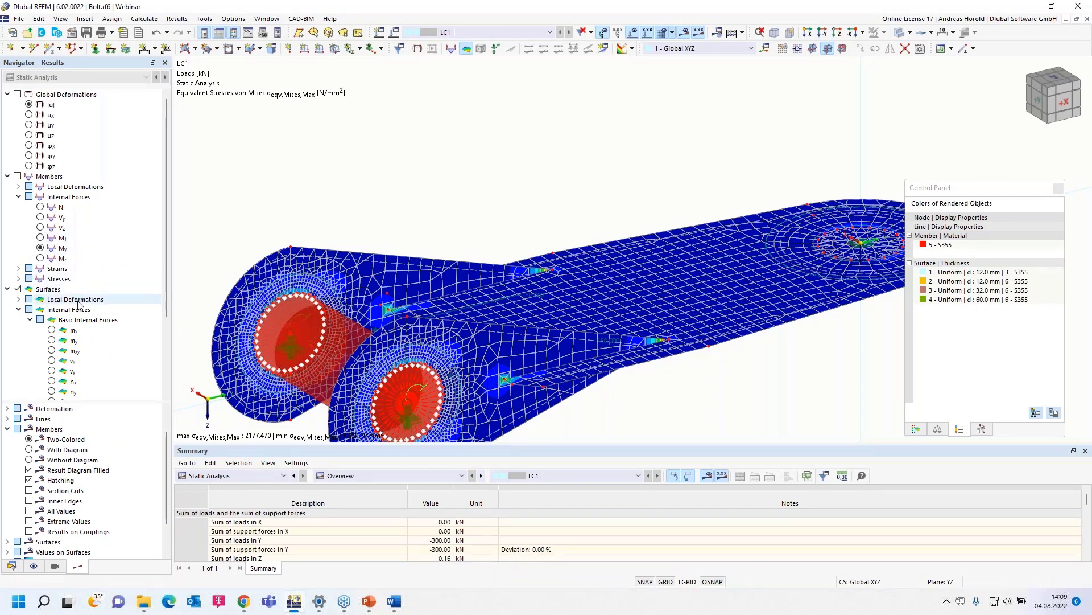
scroll(86, 357, "down", 1)
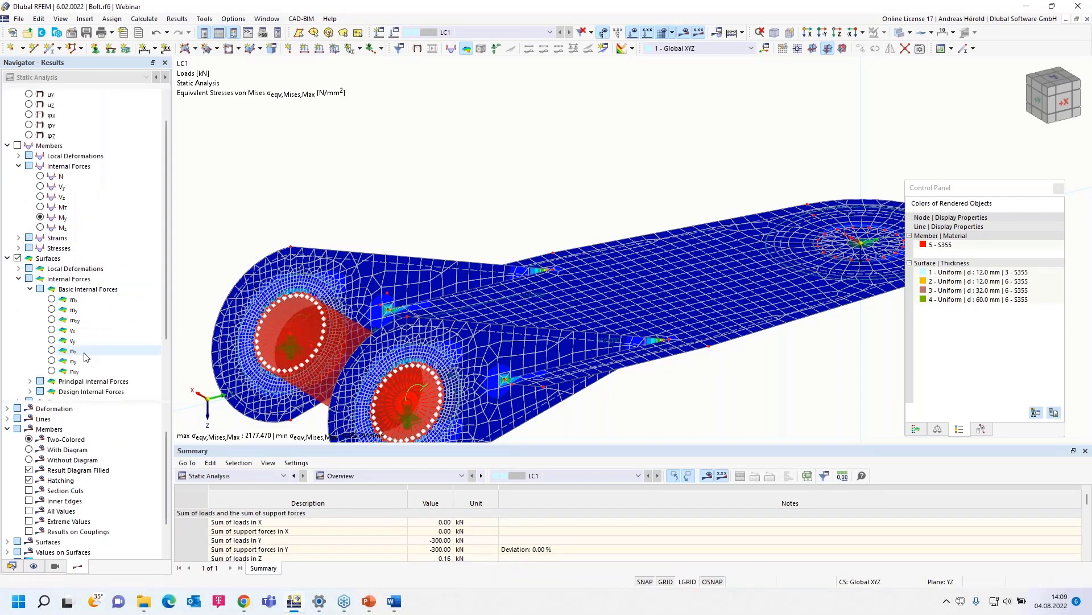
scroll(86, 357, "down", 2)
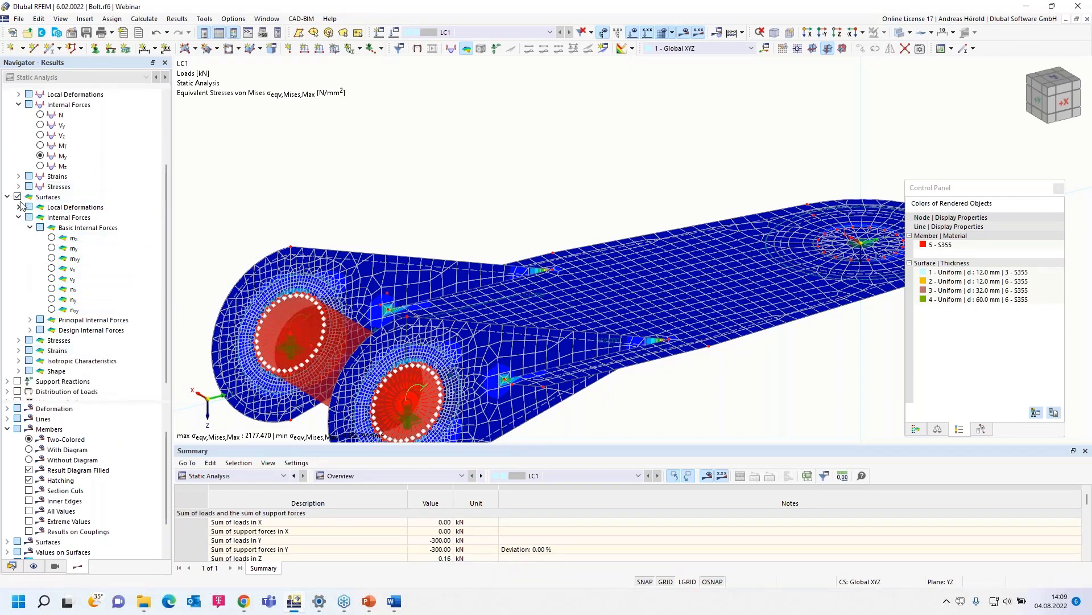
left_click(52, 299)
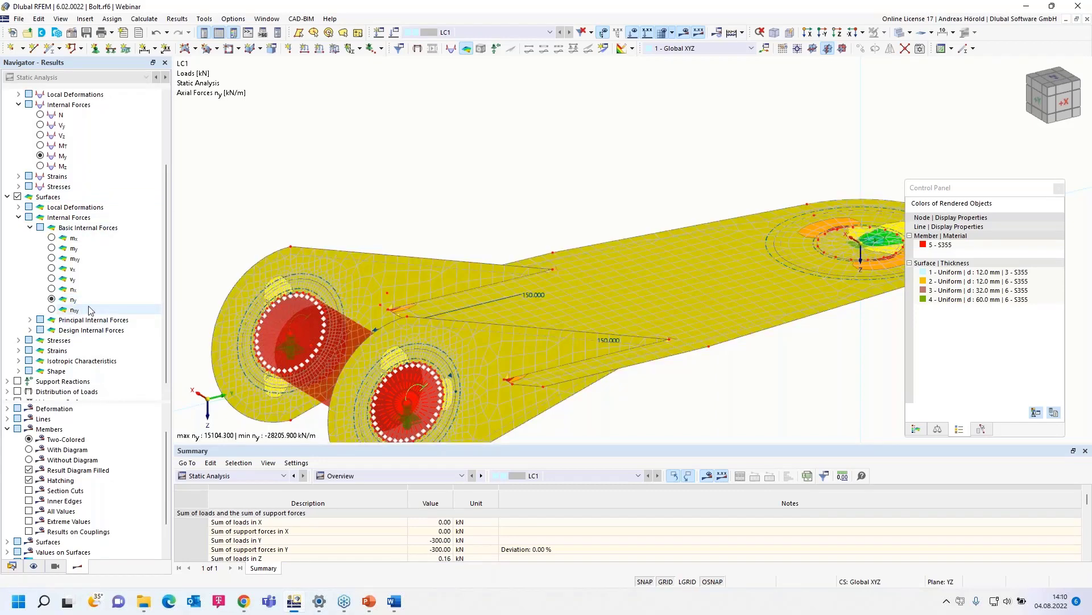
- Show the ny color scale and examine the axial forces around the filled hole at the plate's far end
middle_click_drag(634, 375, 649, 285)
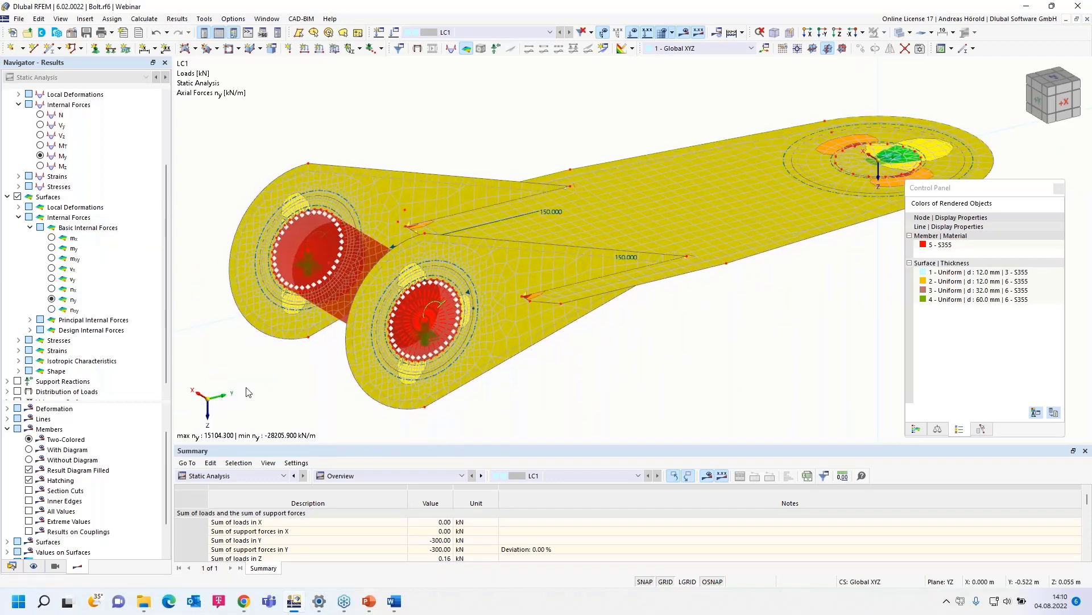
middle_click_drag(703, 333, 648, 359)
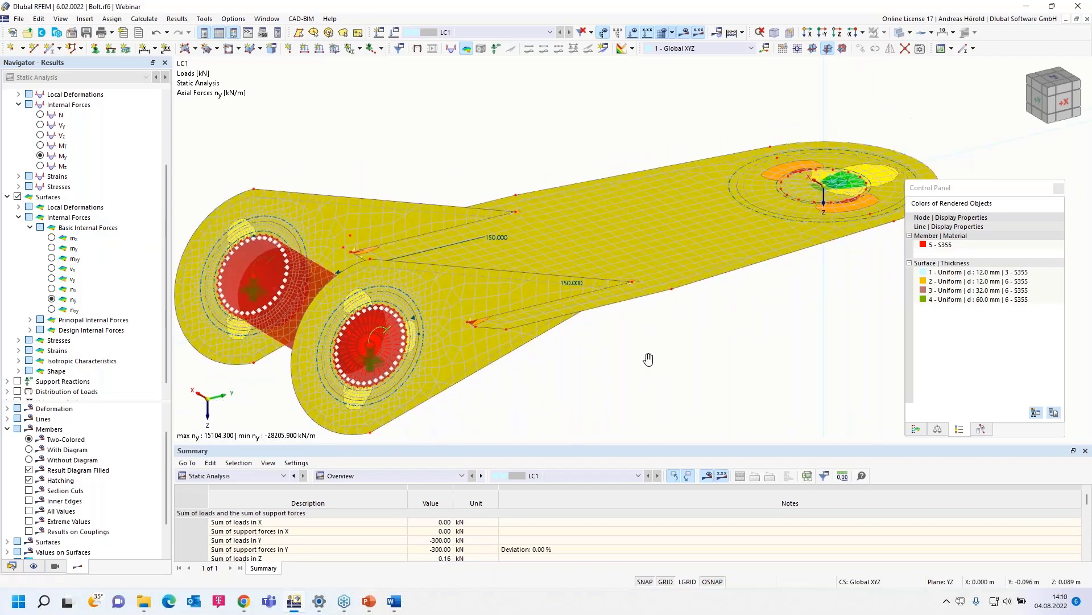
scroll(723, 259, "up", 5)
left_click(916, 429)
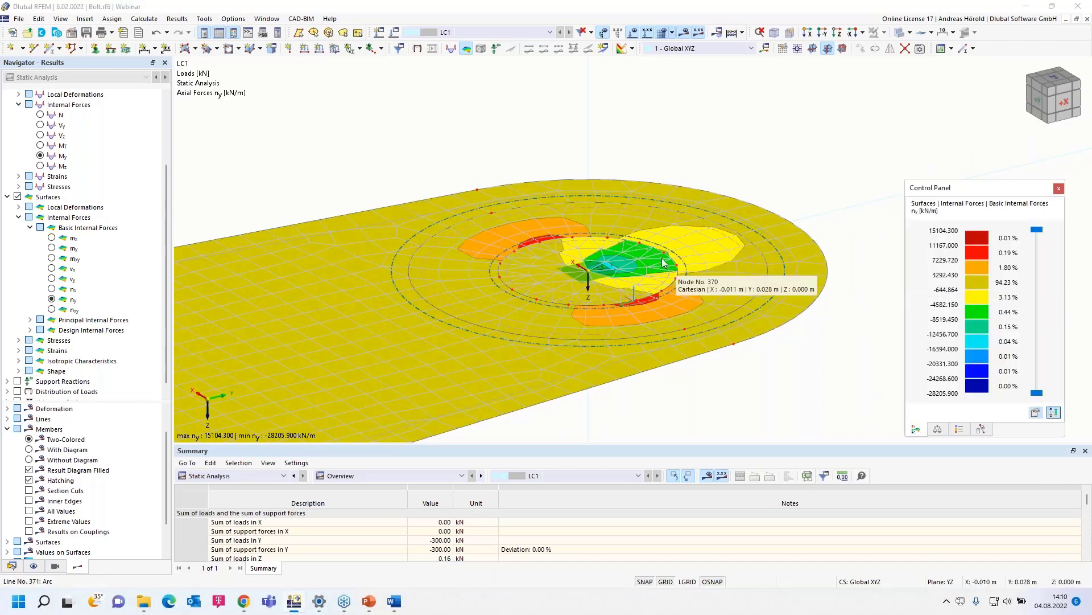
- Isolate the surface filling the hole with Visibility by Selected Objects to examine its ny distribution
left_click(885, 35)
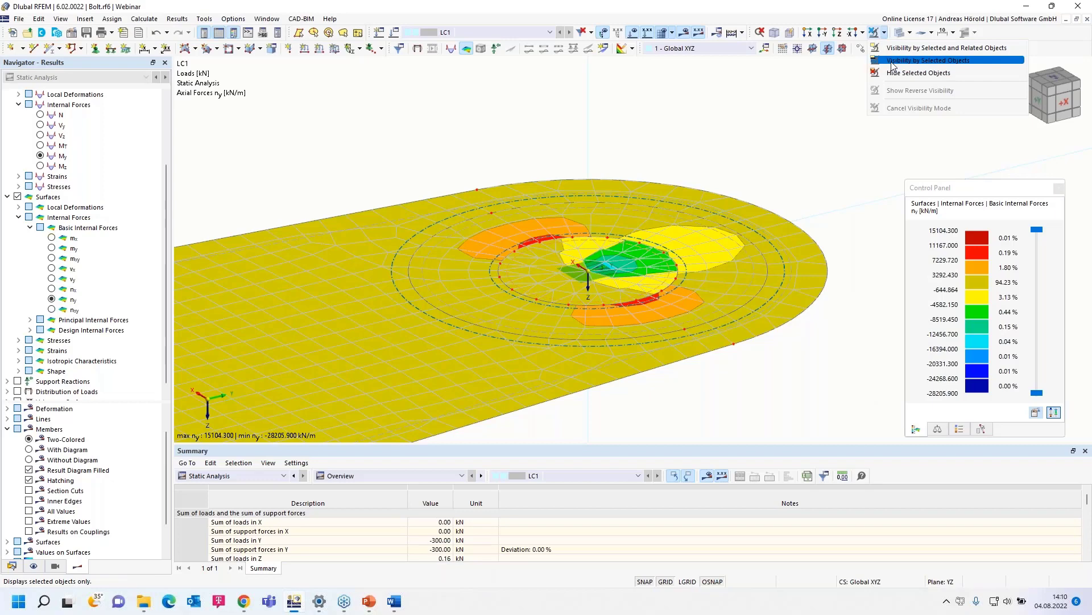
left_click(893, 60)
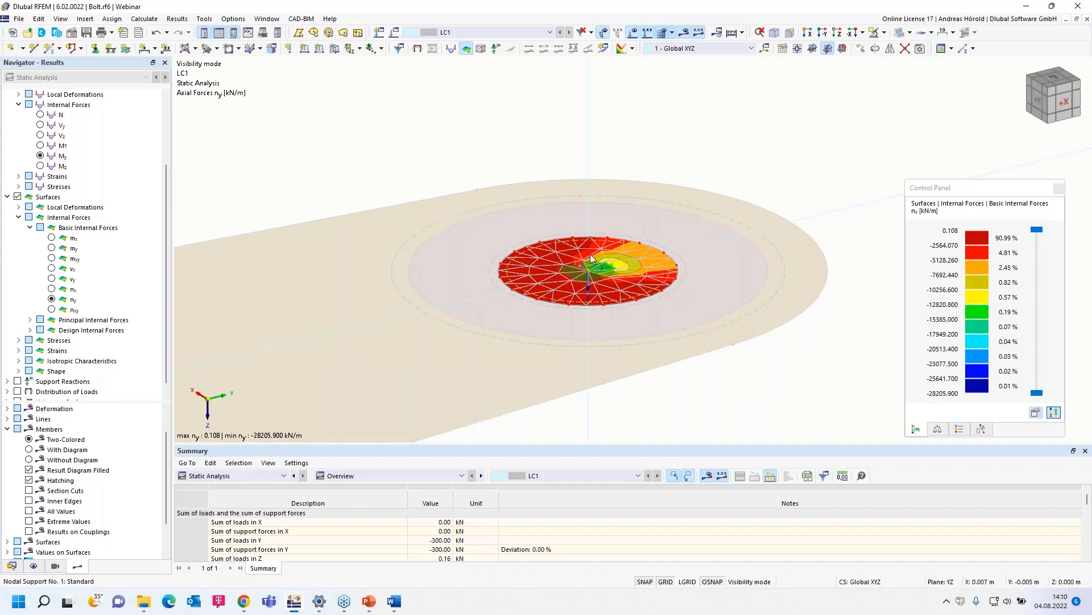
mouse_move(562, 288)
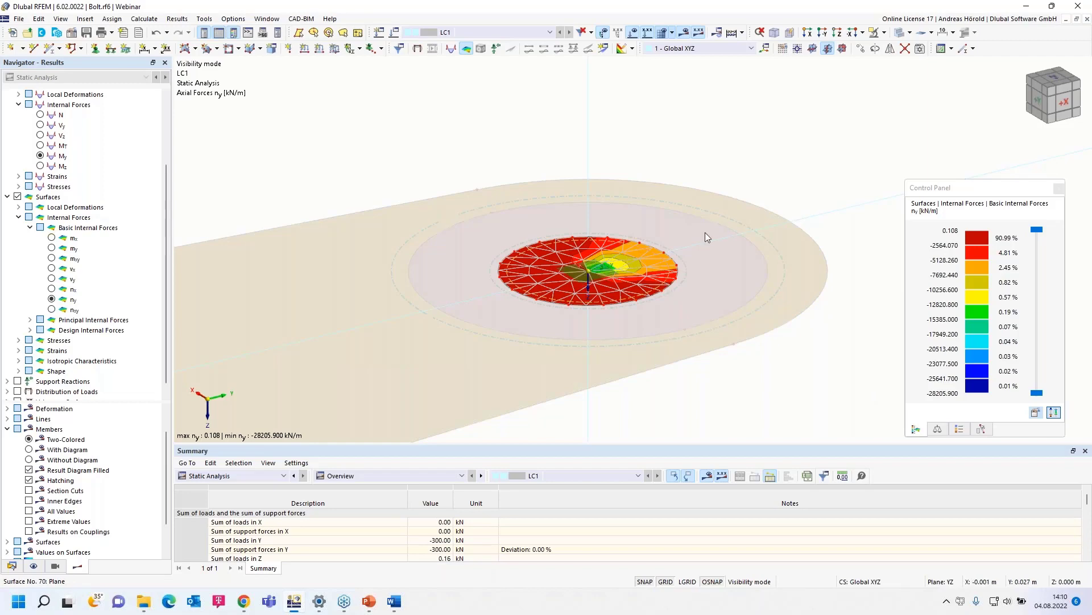
- Cancel visibility mode and view the ny results at the fork plates with the bolt shown in wireframe
left_click(884, 33)
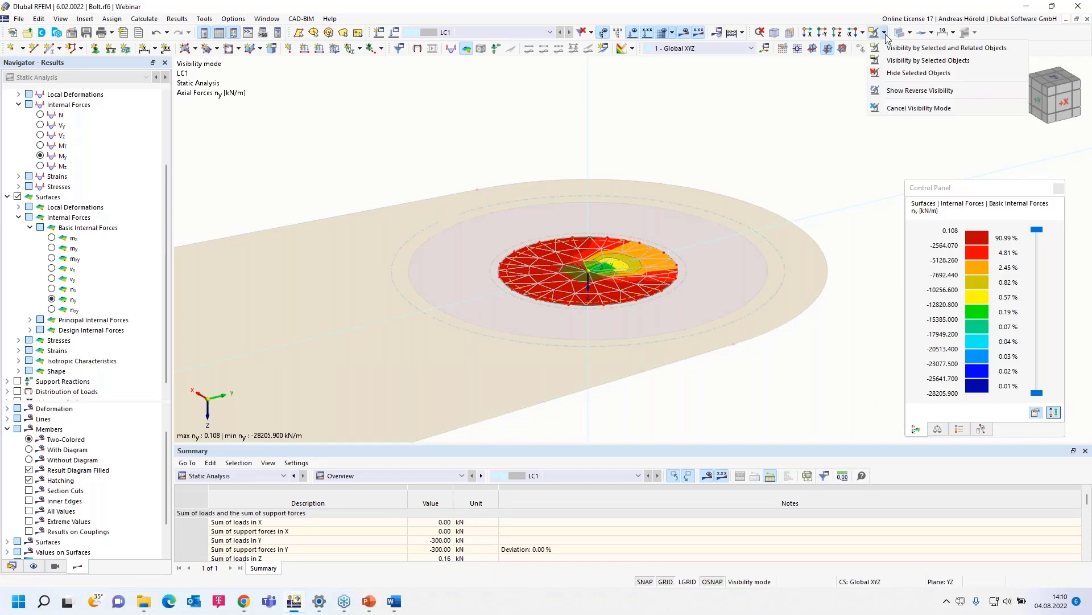
left_click(916, 108)
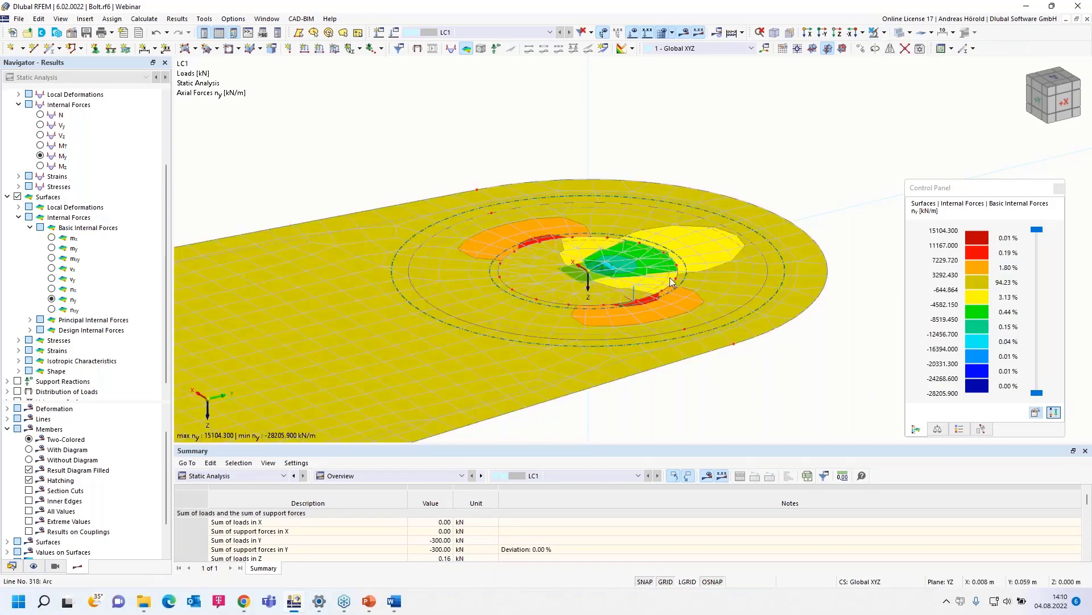
scroll(599, 351, "down", 3)
middle_click_drag(490, 357, 746, 241)
middle_click_drag(379, 327, 723, 234)
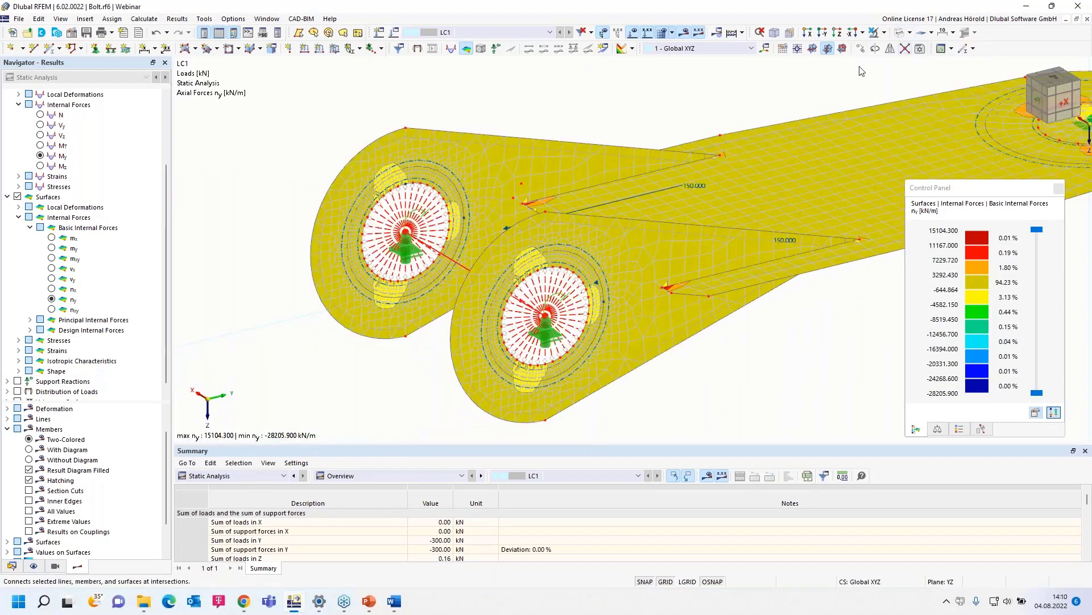
- Replace the surface results with the members' internal force N and show the results on couplings
scroll(411, 234, "up", 5)
scroll(411, 234, "down", 3)
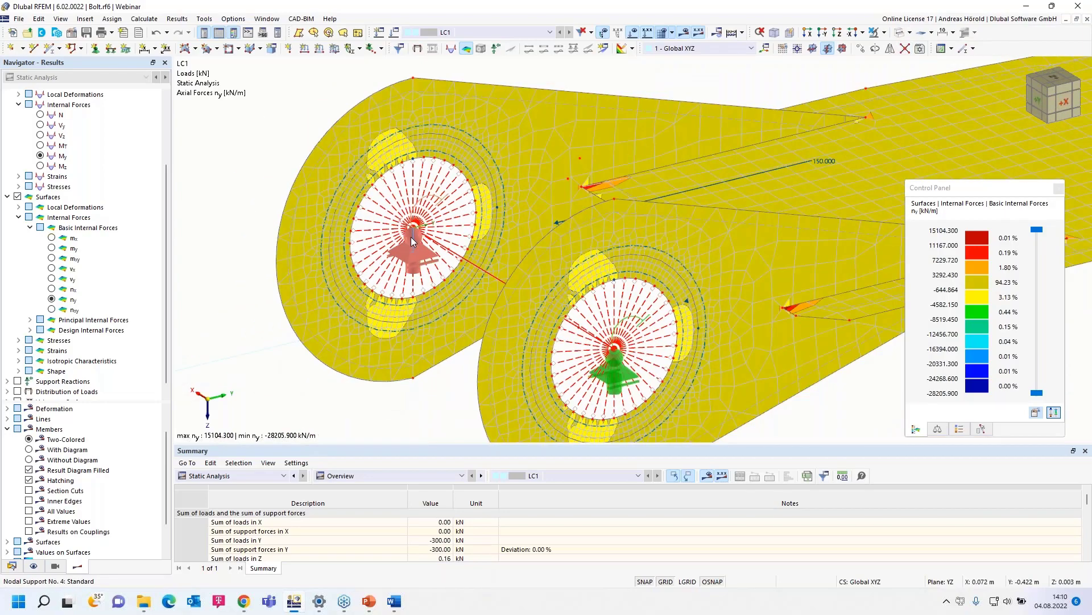
left_click(17, 197)
scroll(28, 205, "up", 3)
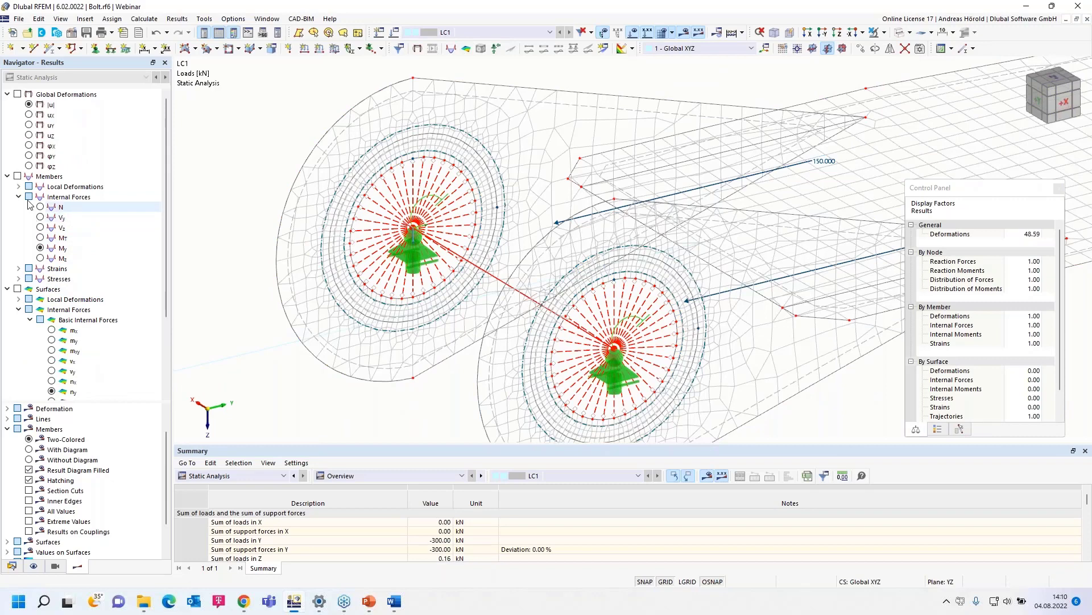
left_click(18, 176)
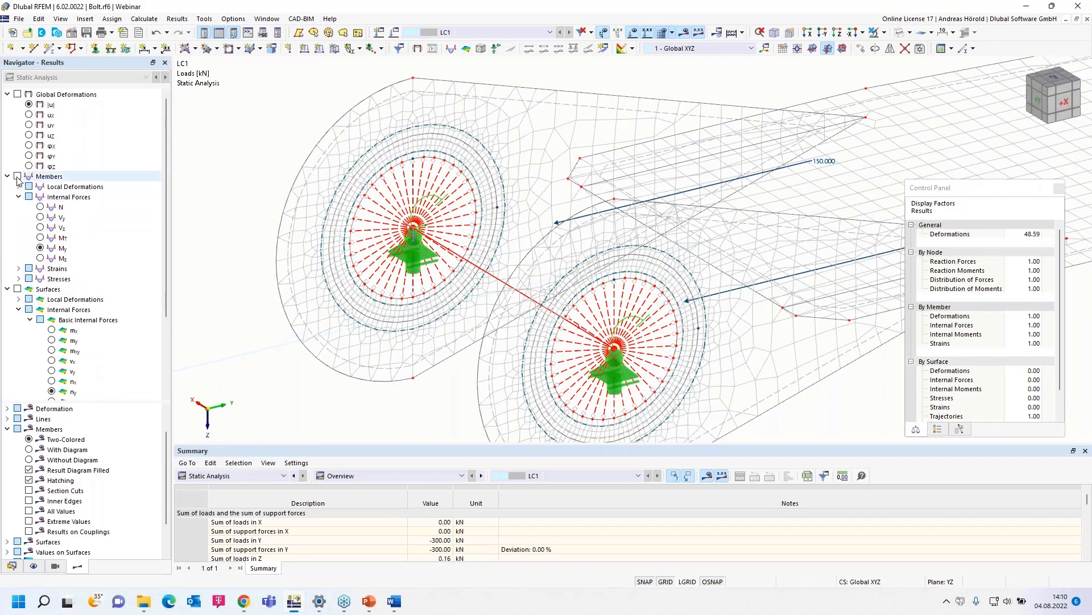
left_click(41, 208)
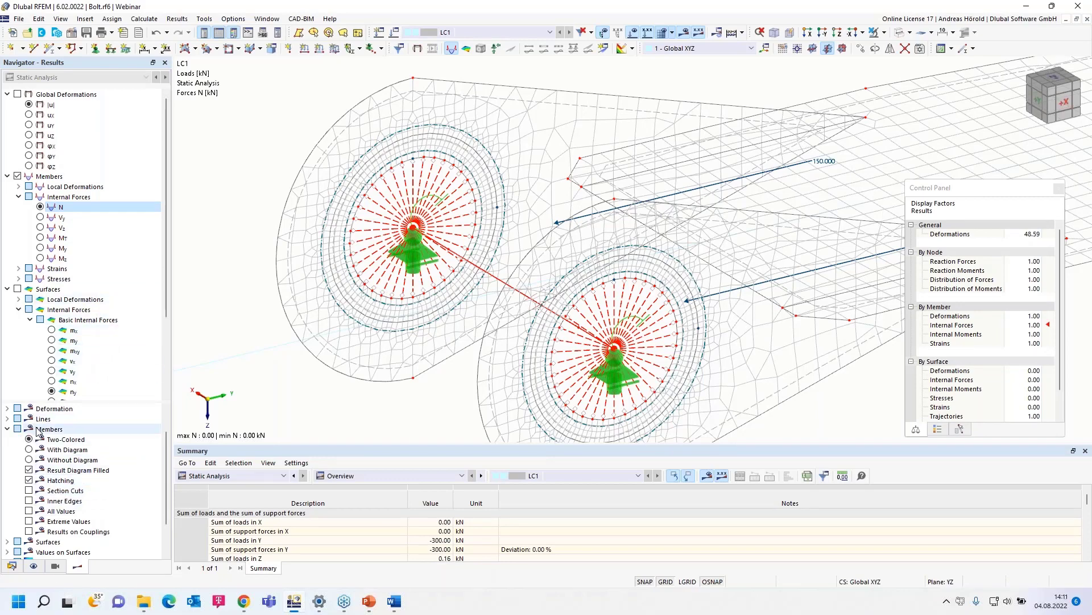
scroll(37, 431, "down", 2)
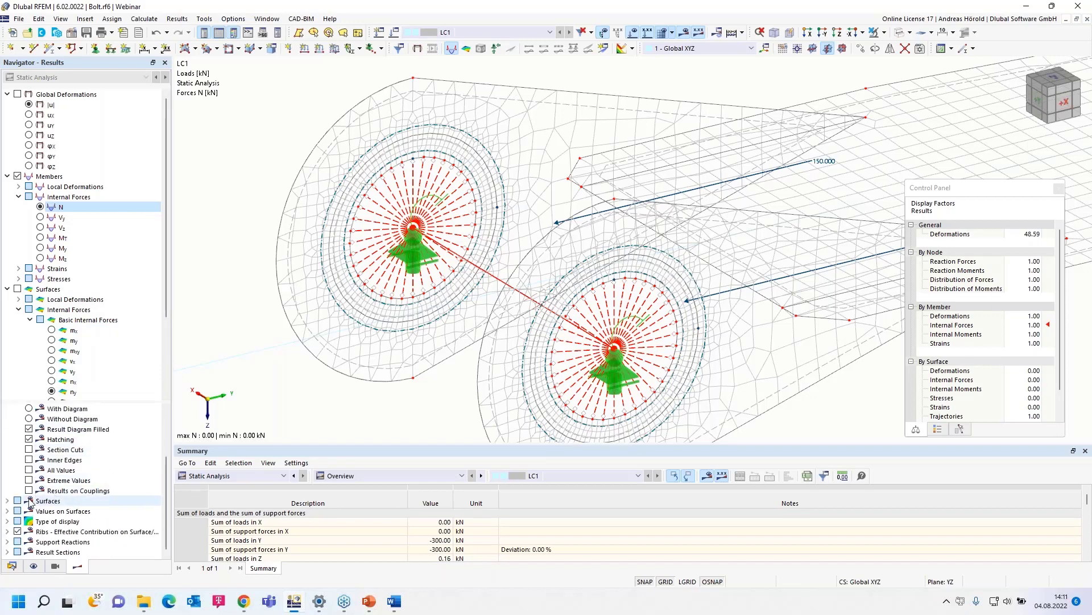
left_click(28, 491)
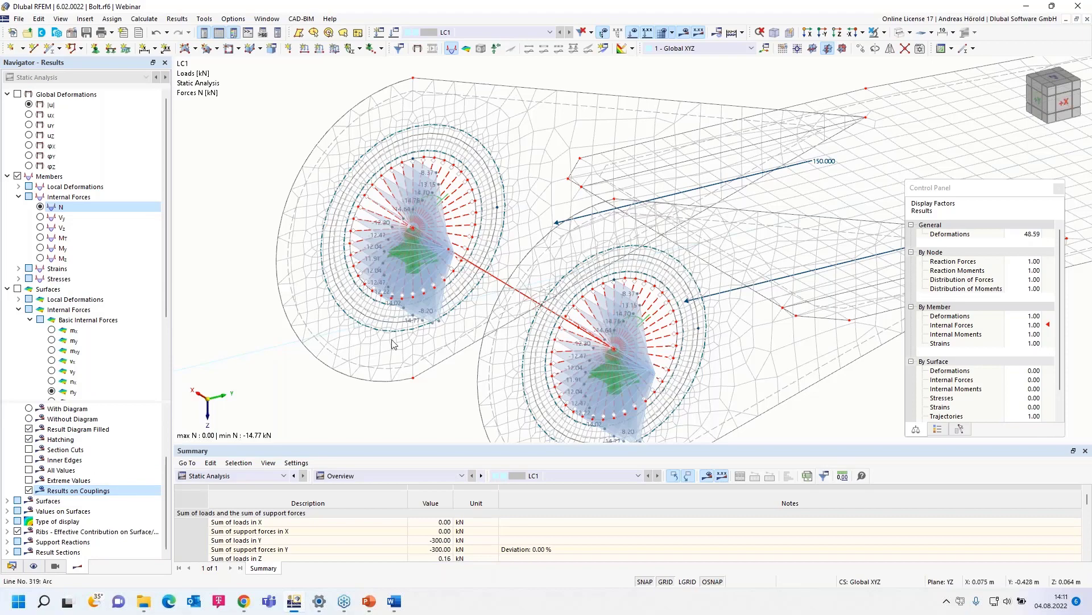
- Examine the axial force N distribution on the rigid members around both fork plate holes from several angles
scroll(425, 281, "up", 5)
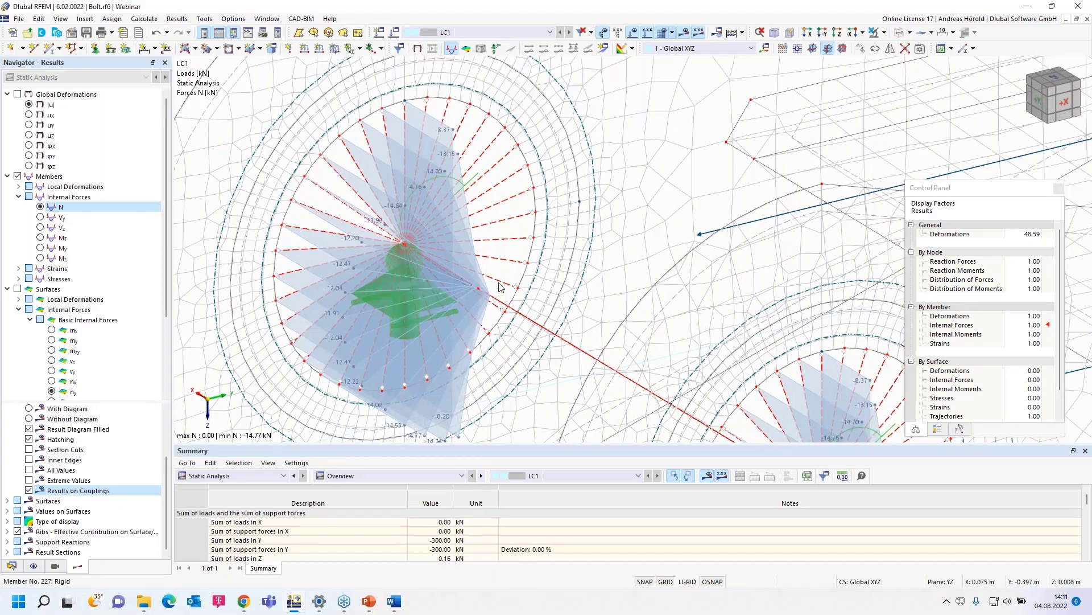
middle_click_drag(476, 312, 754, 425, "ctrl")
scroll(734, 295, "down", 3)
middle_click_drag(573, 415, 745, 336, "ctrl")
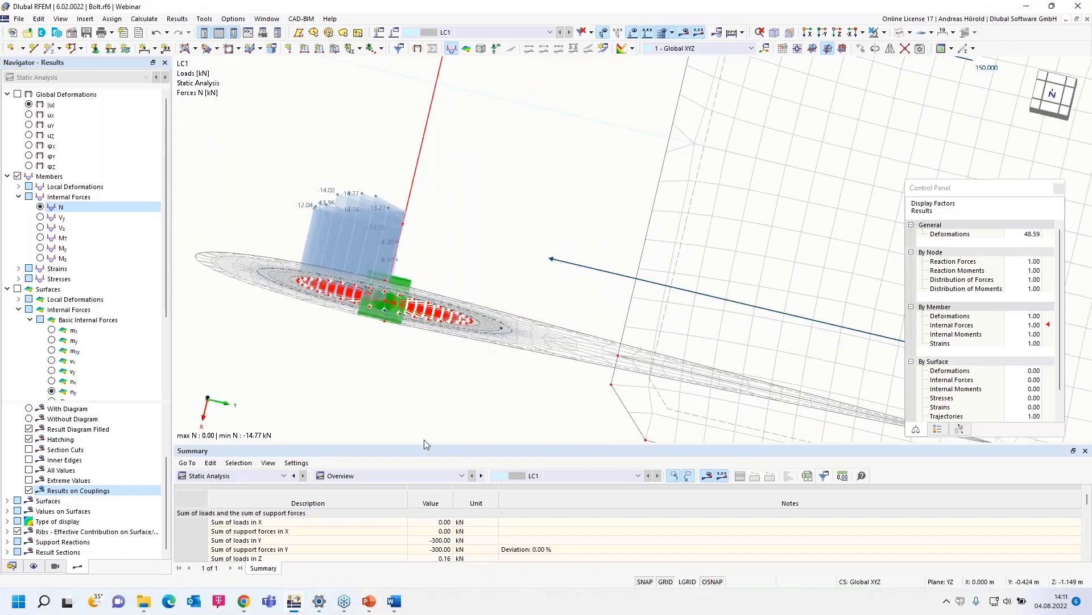
middle_click_drag(432, 422, 554, 269, "ctrl")
scroll(557, 272, "down", 4)
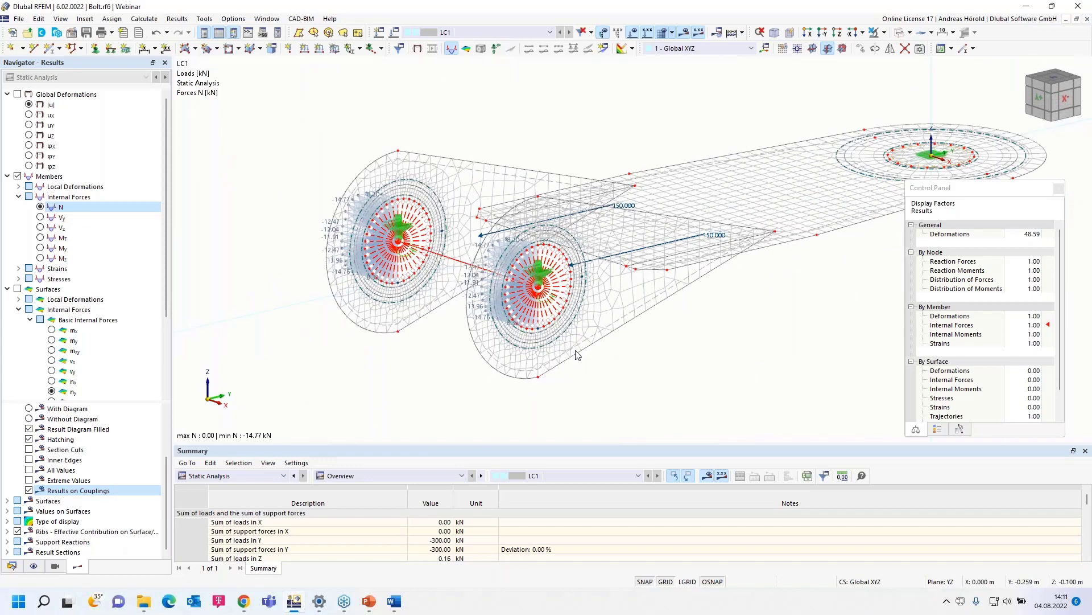
middle_click_drag(760, 340, 670, 351)
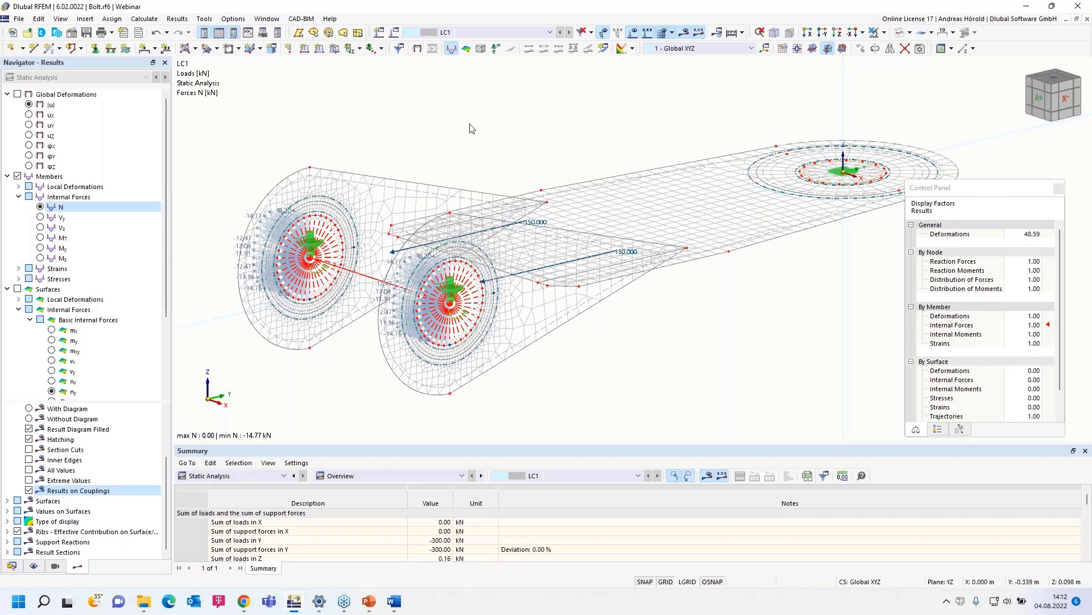
- Try enabling automatic saving to a backup copy in the program options and check the save-after-calculation option
left_click(231, 20)
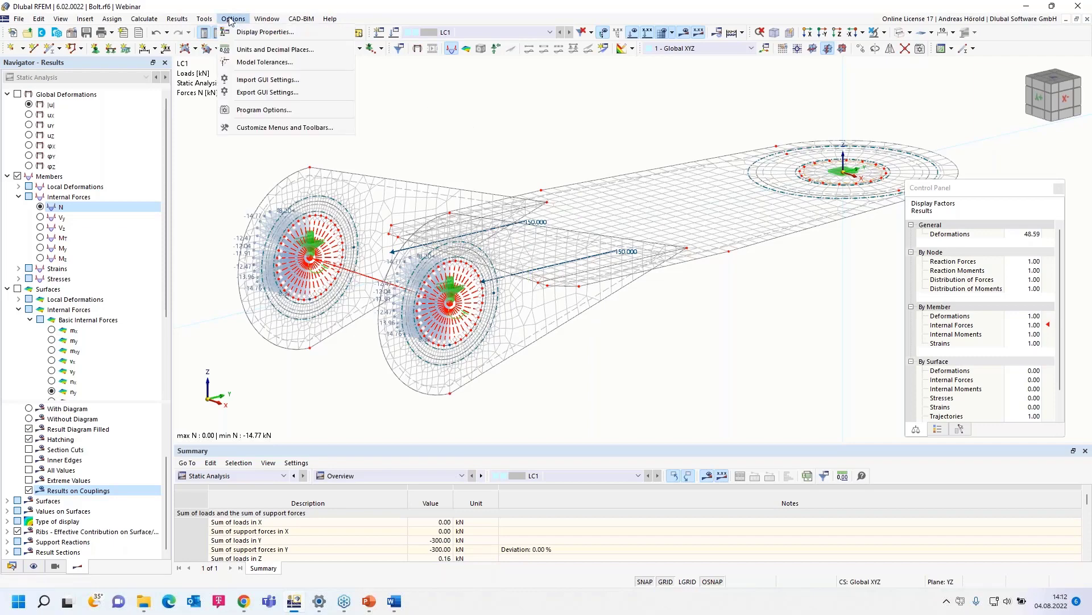
left_click(275, 108)
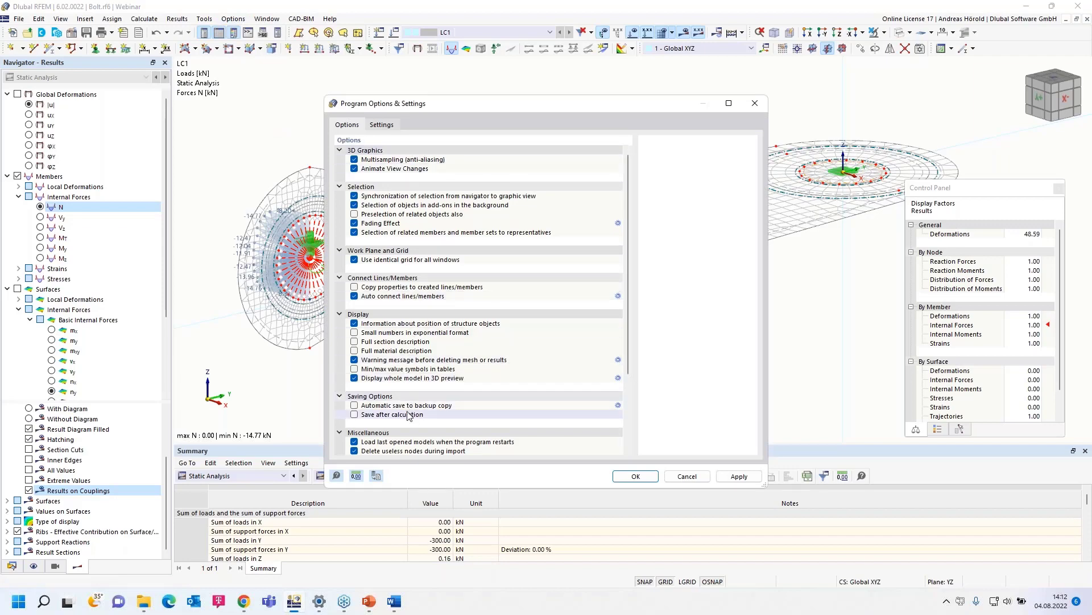
left_click(354, 405)
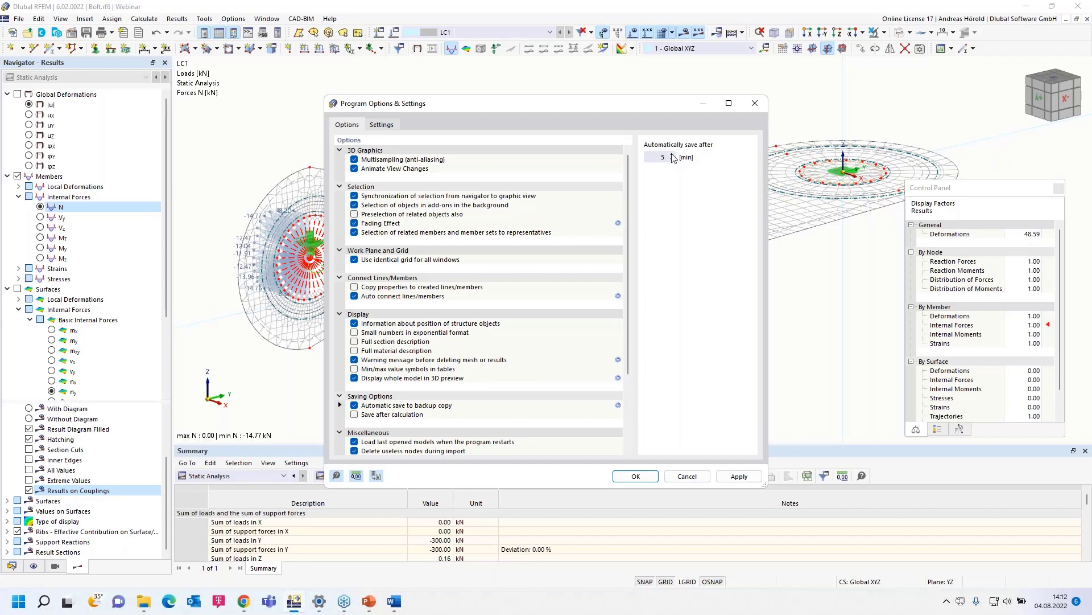
left_click(356, 417)
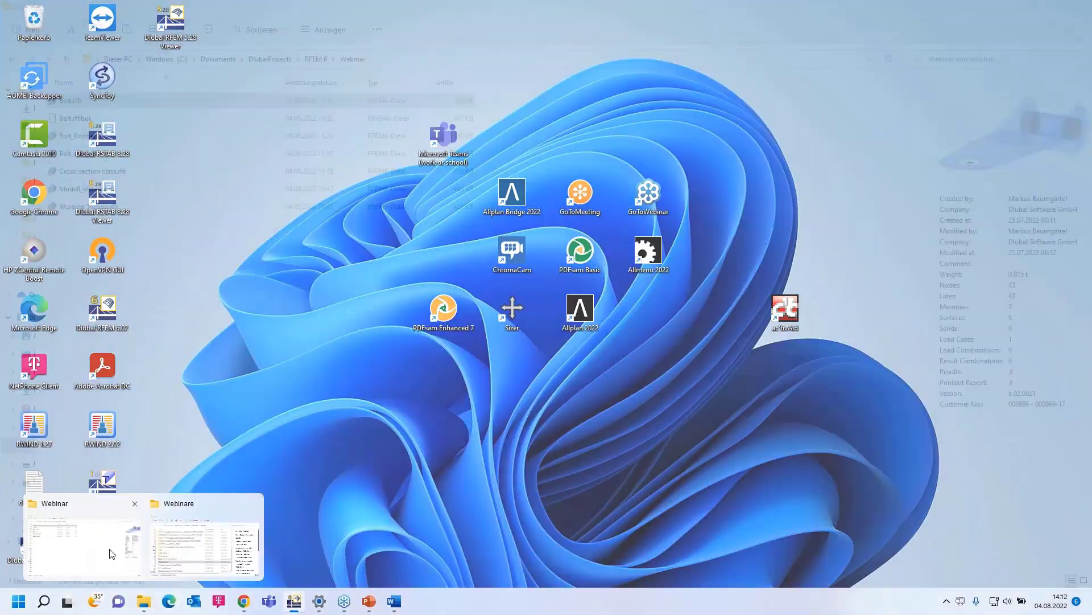
- View the Webinar project folder containing the model's backup file, and return to RFEM to cancel the program options
left_click(174, 551)
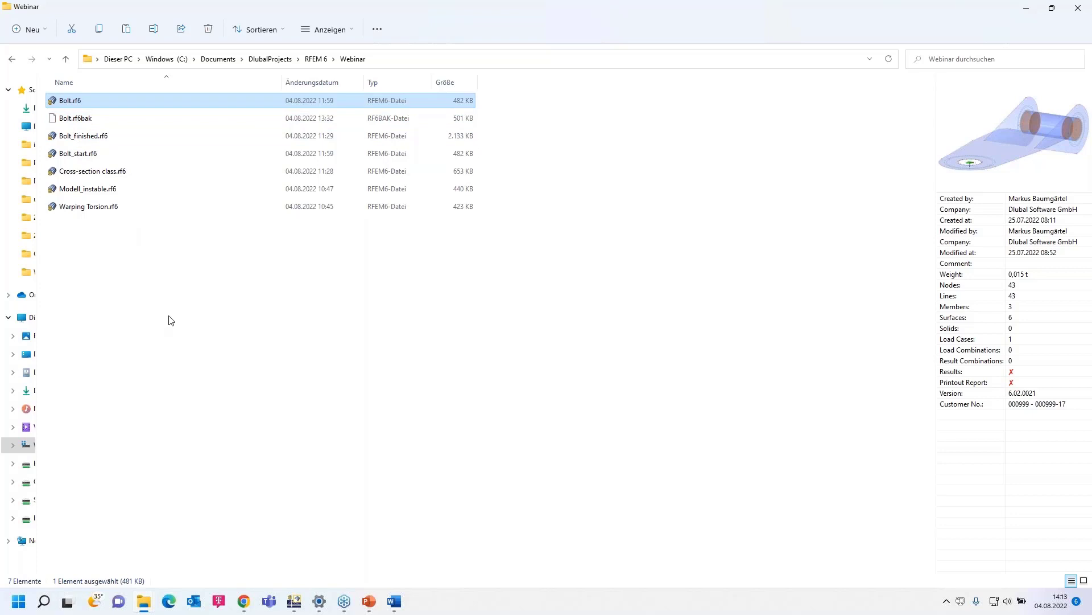
left_click(1029, 7)
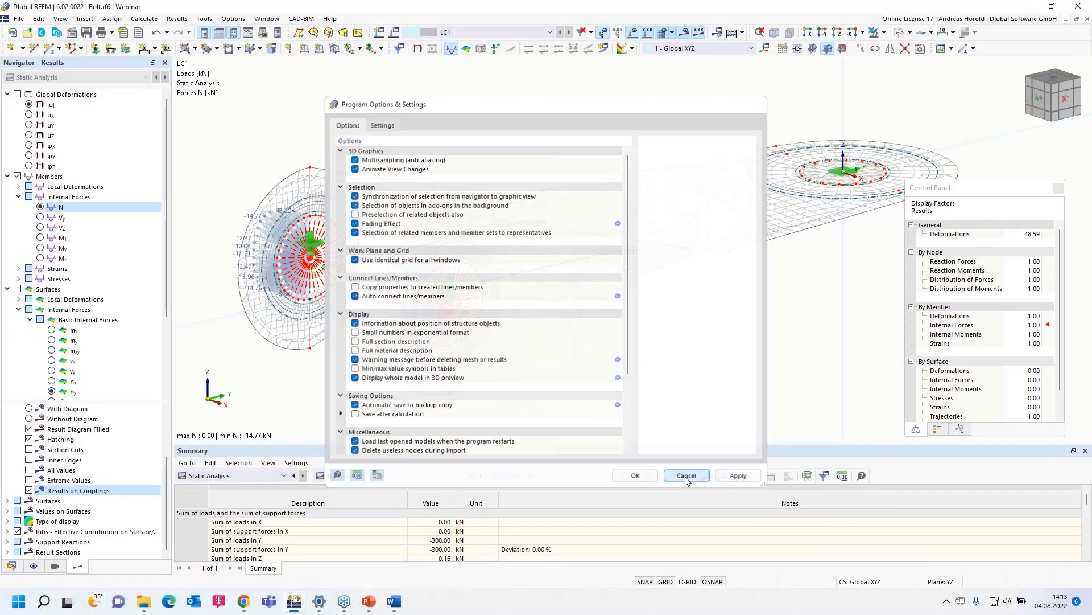
left_click(687, 478)
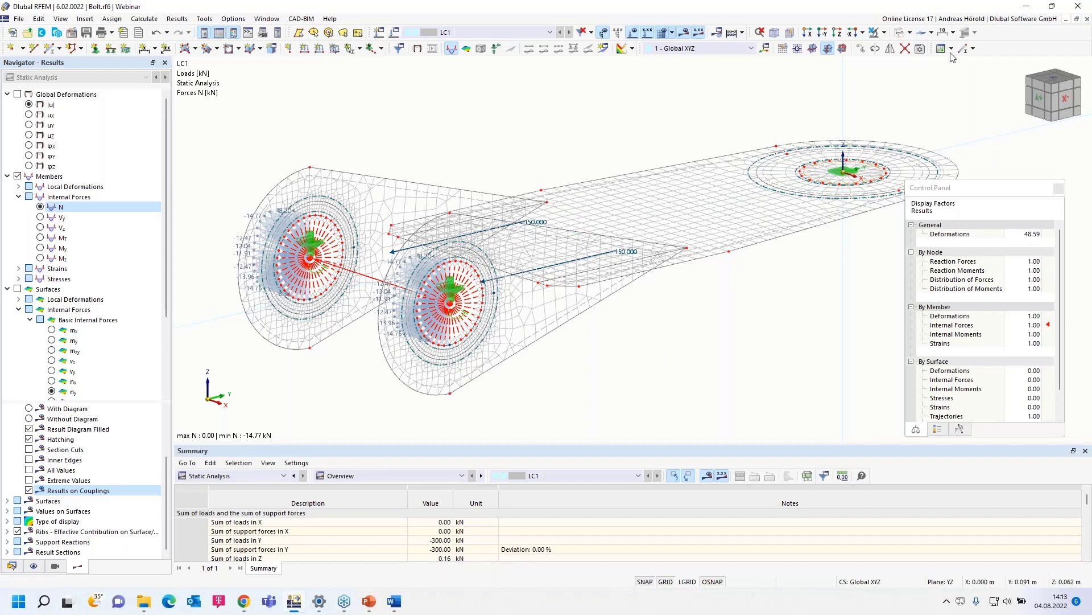
- Open the License Manager and review the RFEM 6 products and add-ons in the current license
left_click(955, 20)
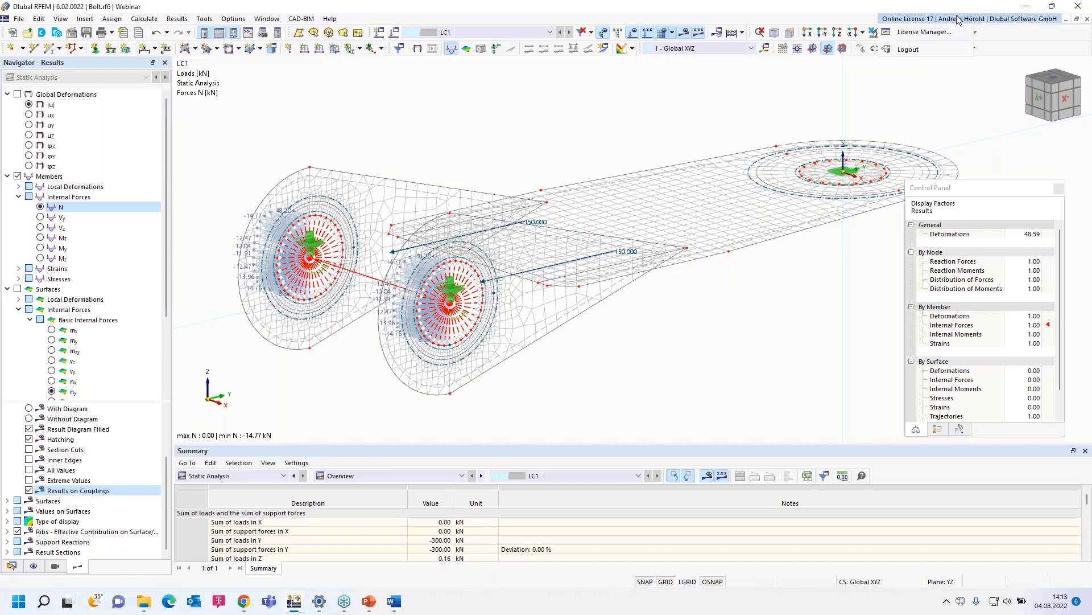
left_click(938, 33)
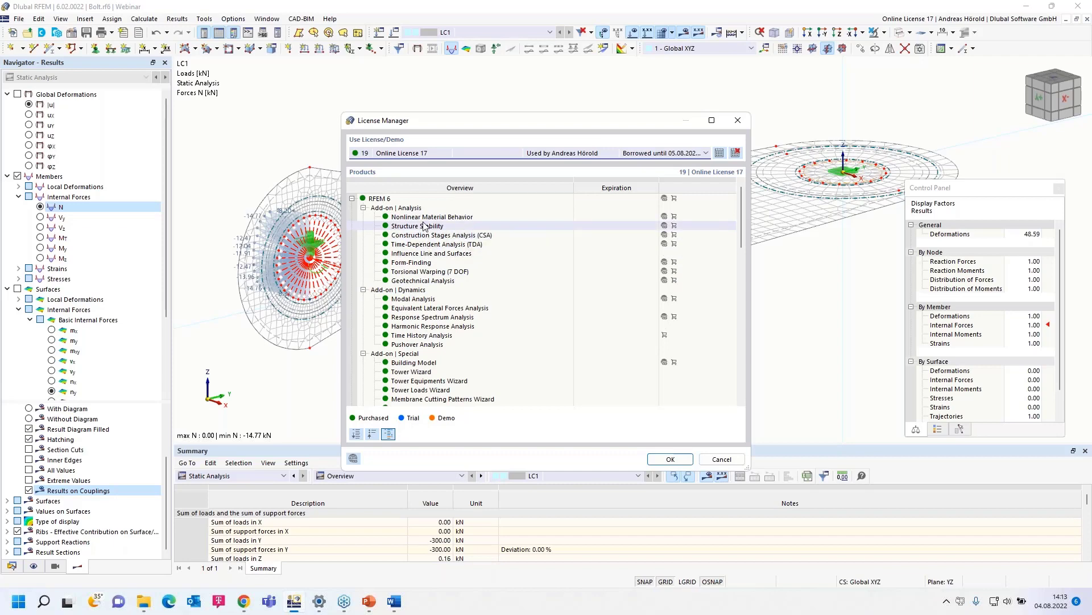
scroll(431, 223, "down", 3)
scroll(430, 224, "down", 5)
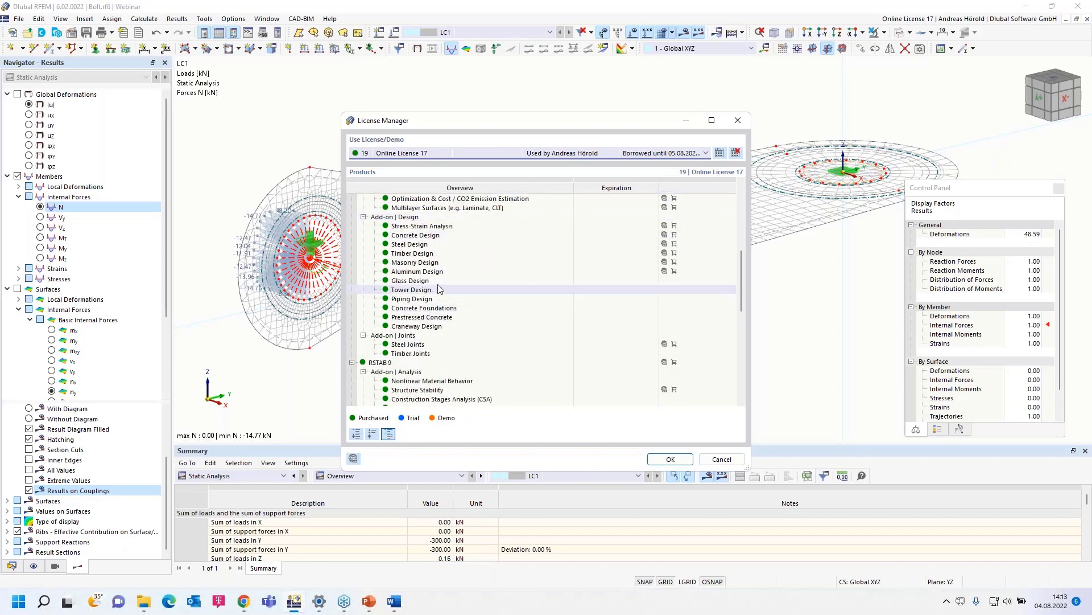
scroll(438, 273, "up", 8)
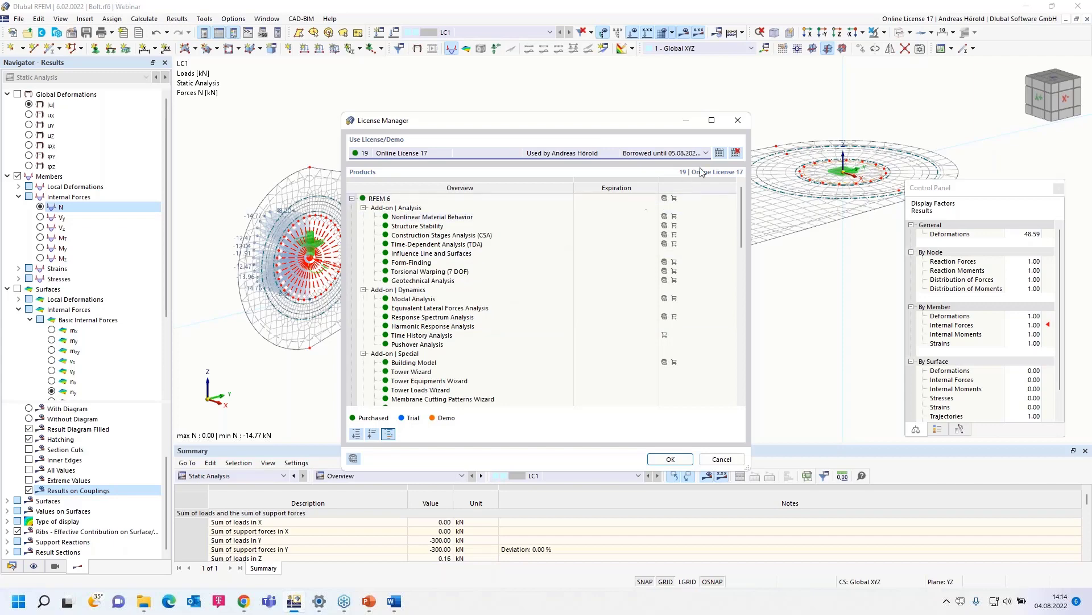
- Extend the borrowing period of the current online license to 3 September 2022
left_click(720, 154)
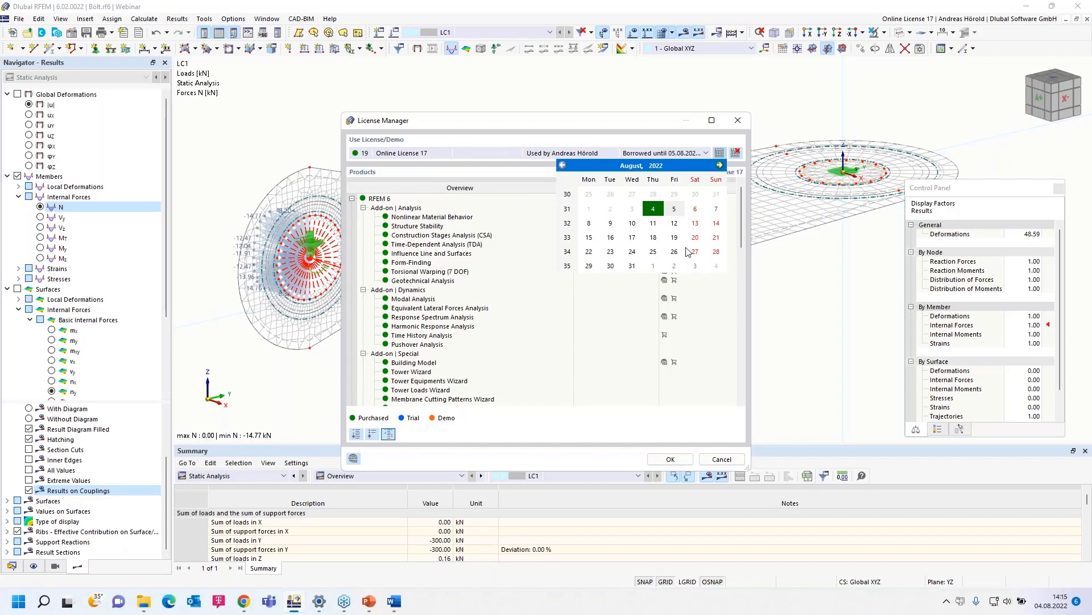
left_click(720, 165)
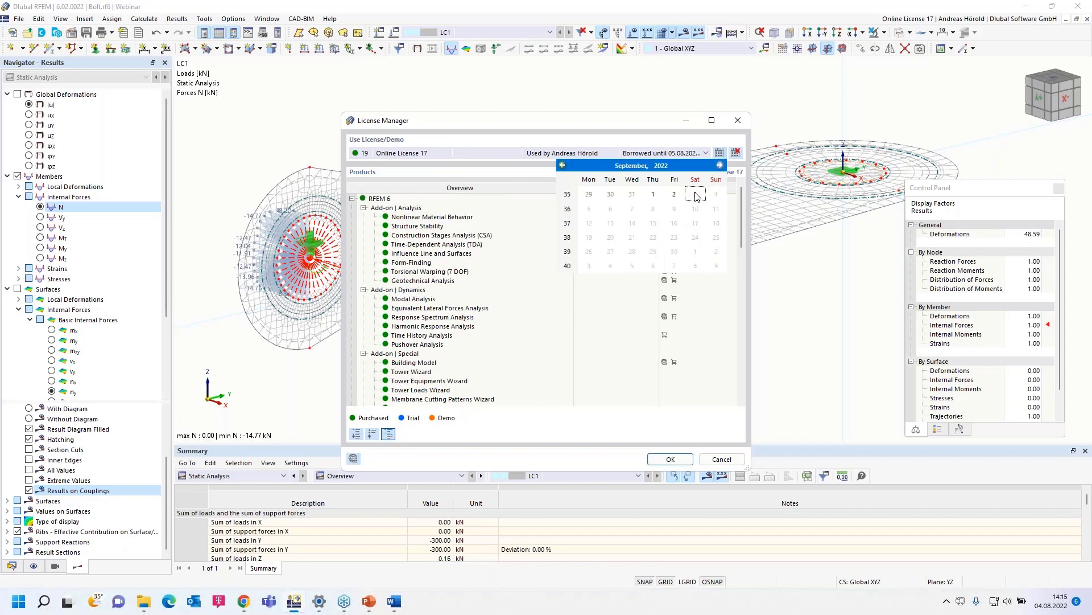
left_click(695, 194)
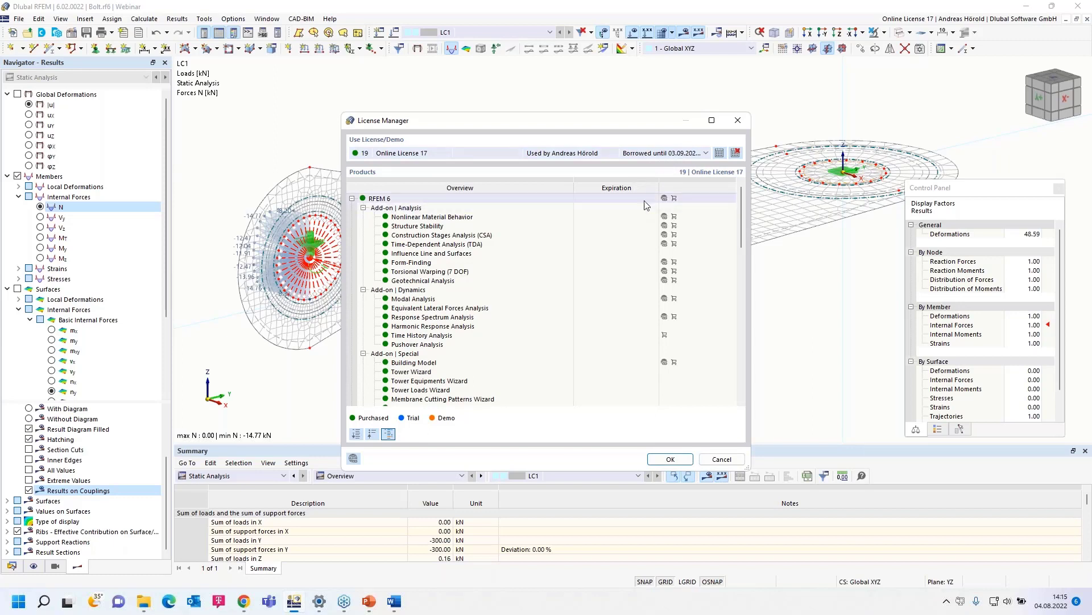
- Set the license borrowing end date to 5 August 2022 and close the License Manager
left_click(719, 153)
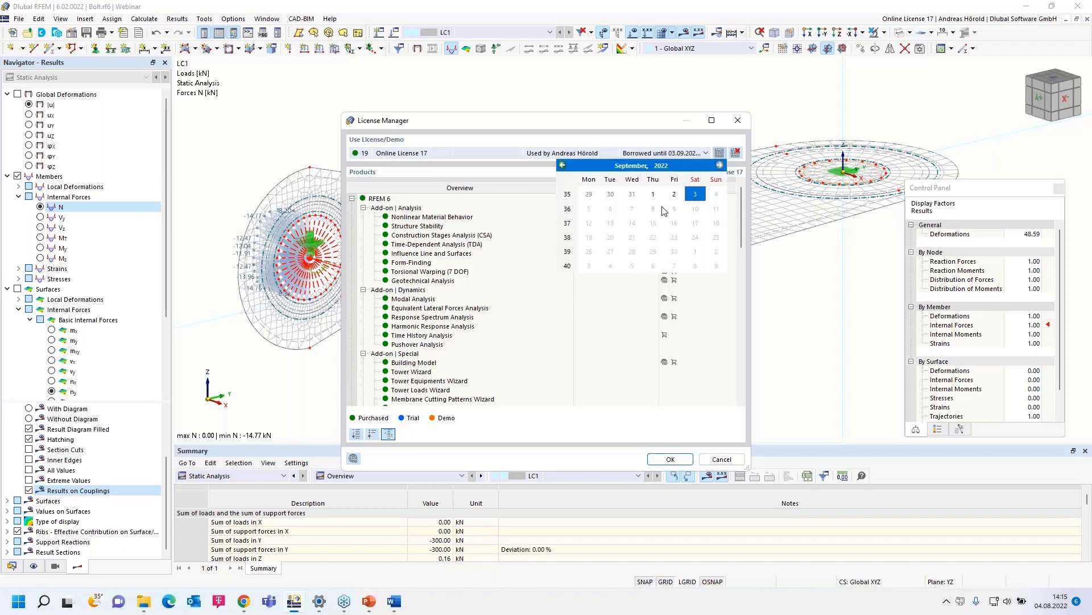
left_click(562, 165)
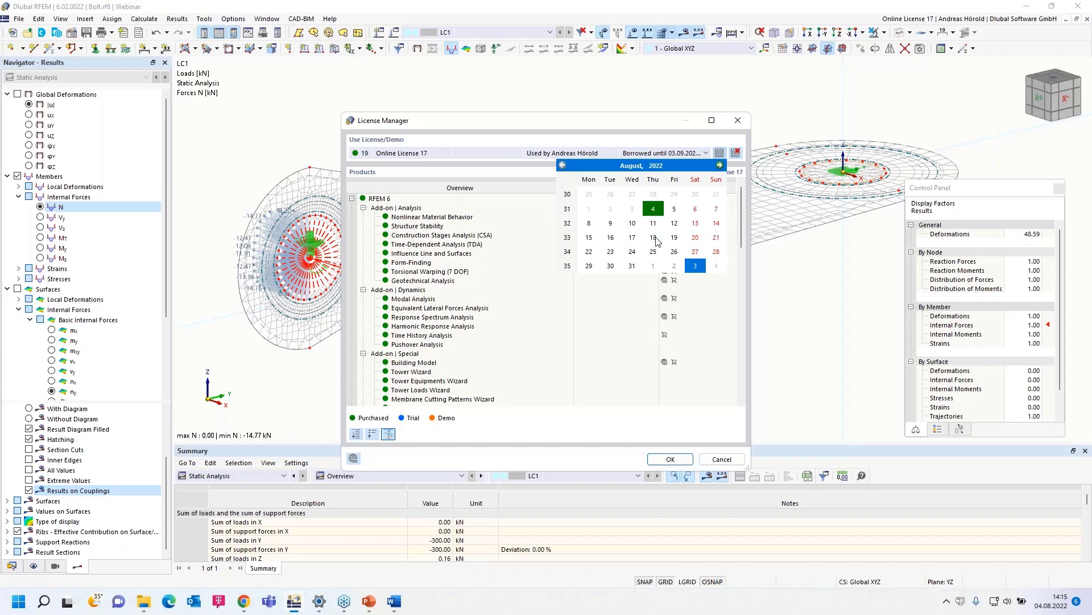
left_click(674, 209)
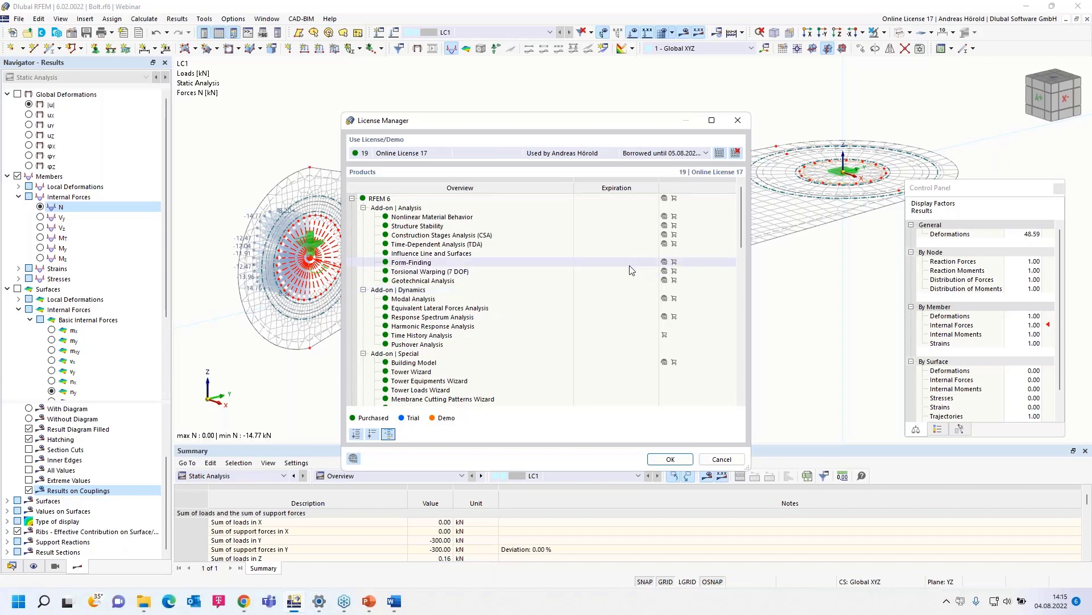
left_click(739, 121)
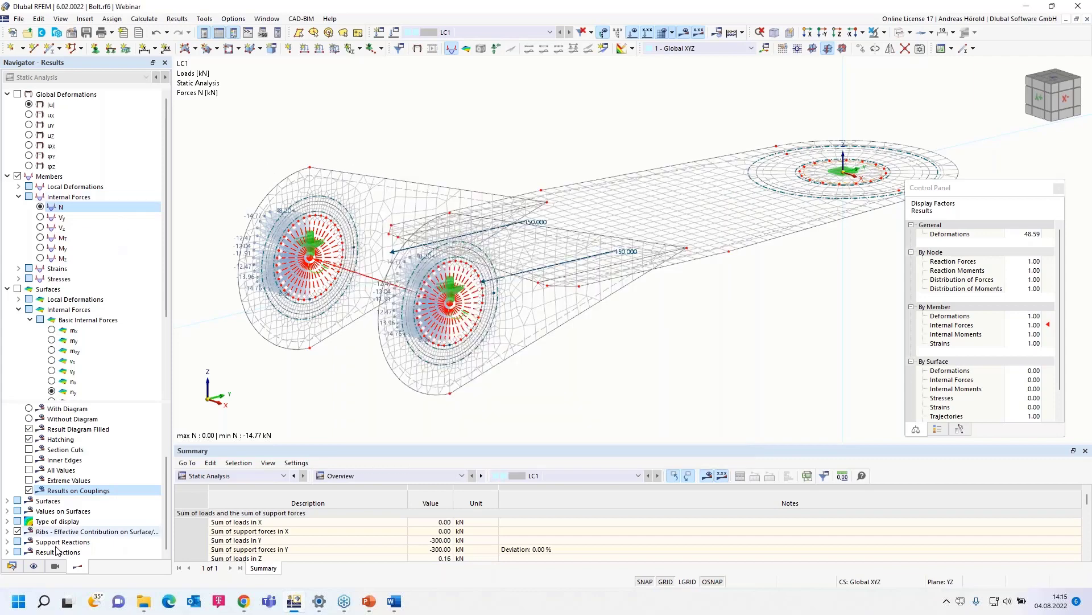
- Activate the Cross-section class model and open its display properties
left_click(13, 566)
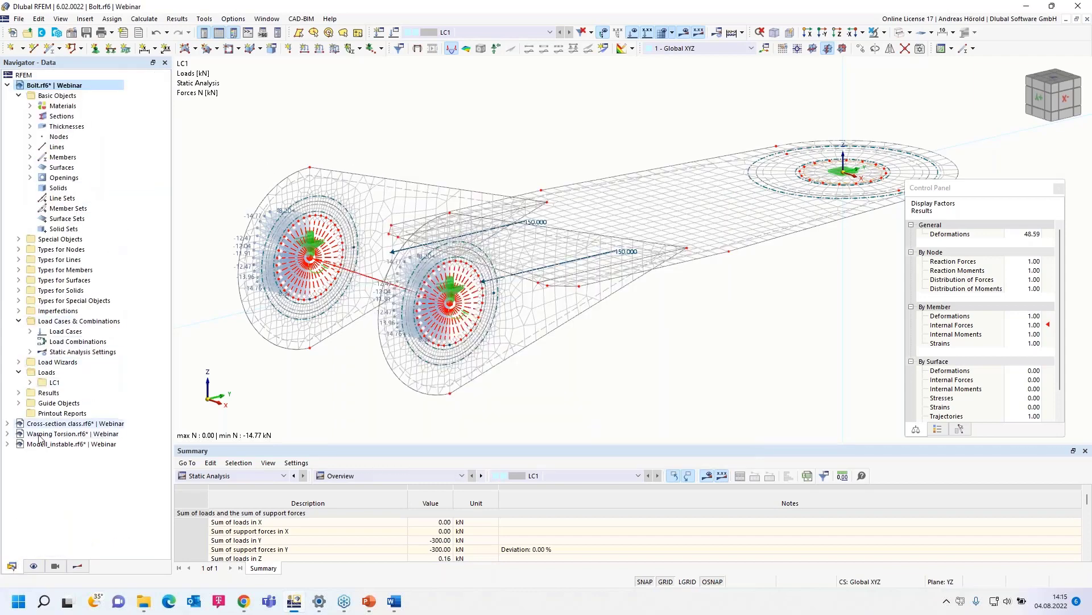
left_click(55, 424)
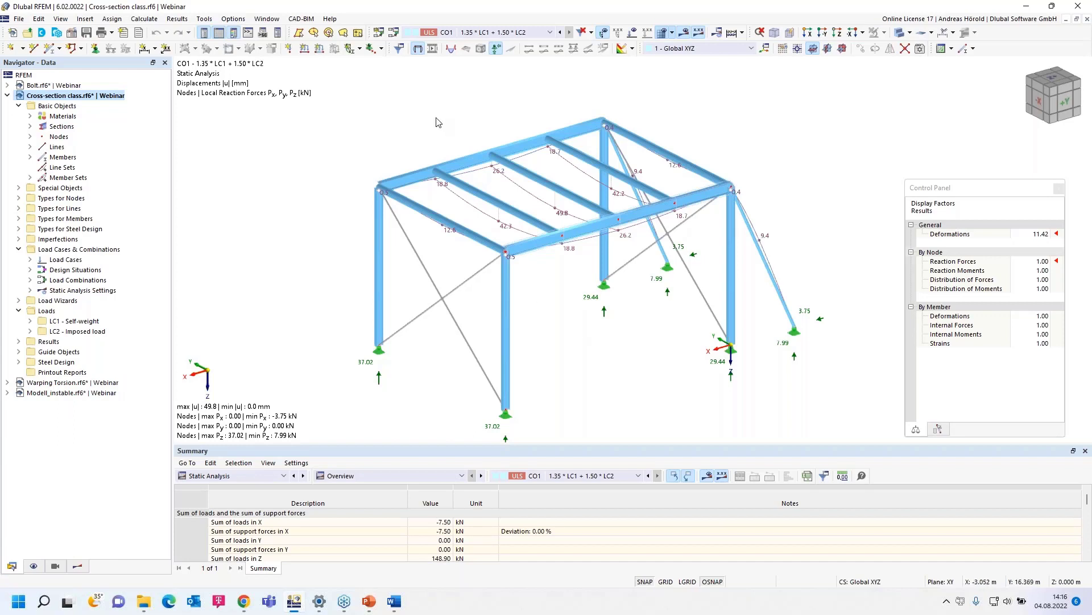
right_click(400, 113)
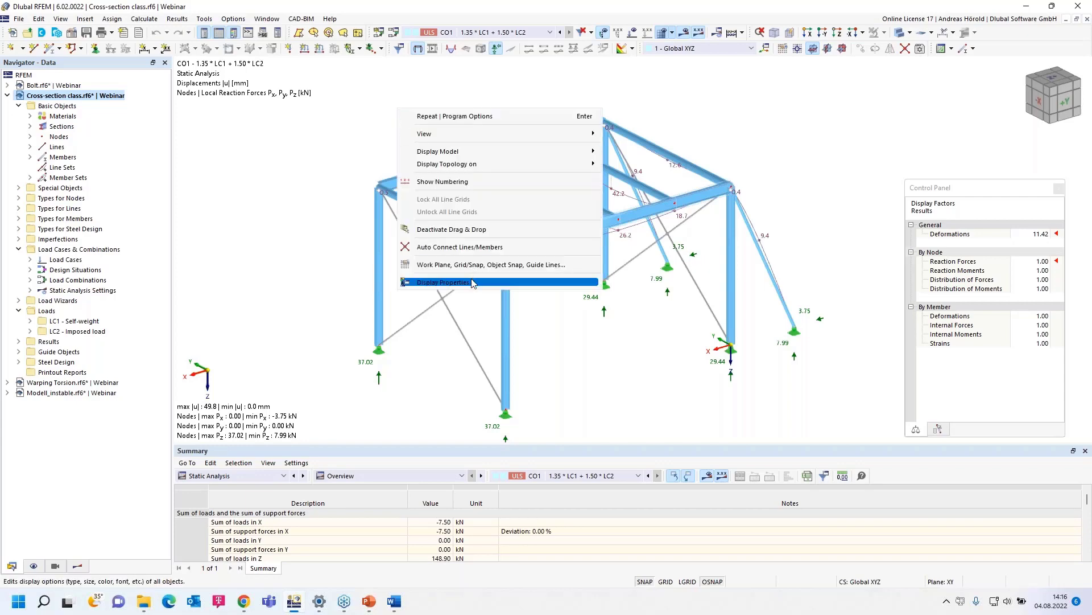
left_click(331, 101)
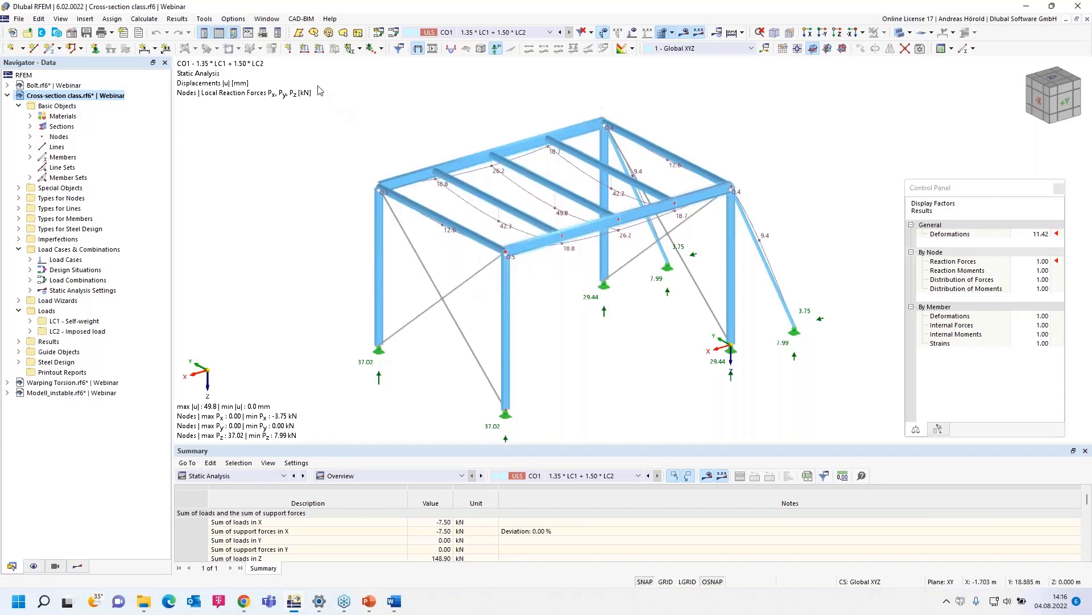
left_click(228, 20)
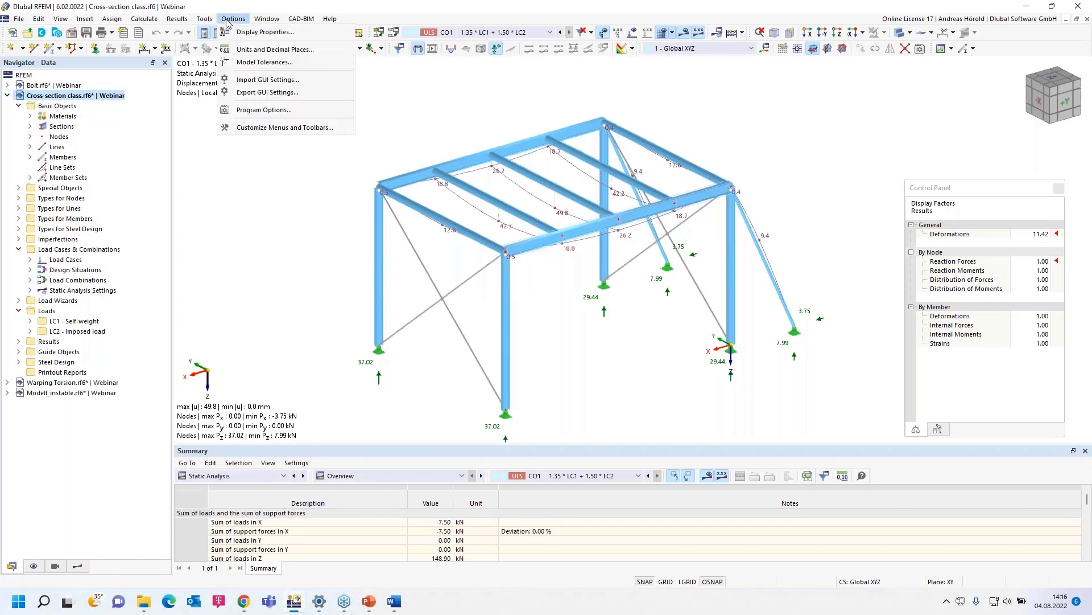
left_click(266, 32)
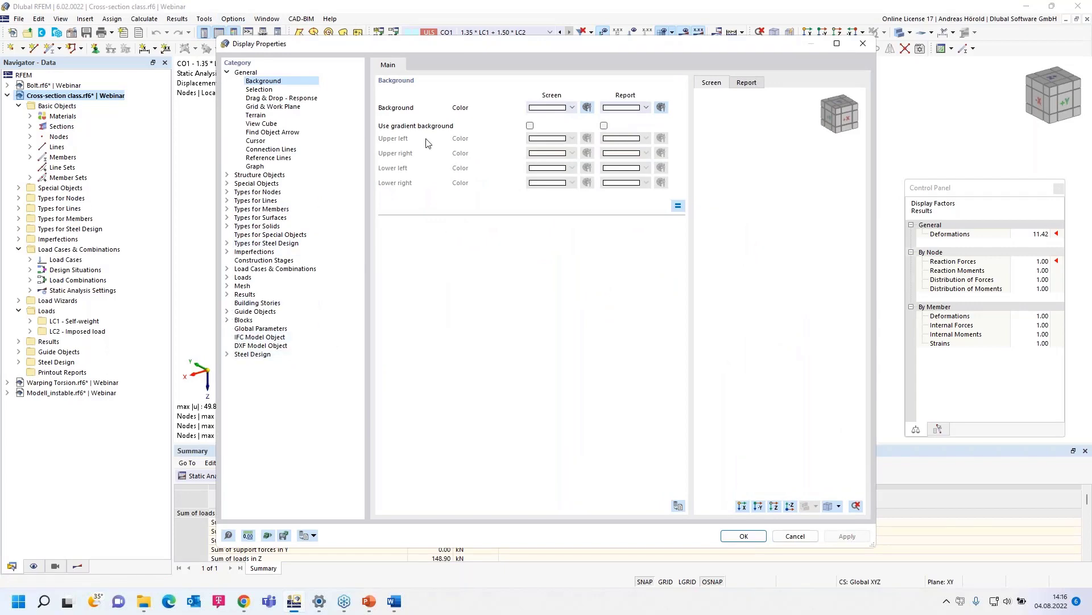
- Set the screen font of the deformation result values to Segoe UI, style Fett, size 12, and apply it to the model
left_click_drag(569, 49, 217, 145)
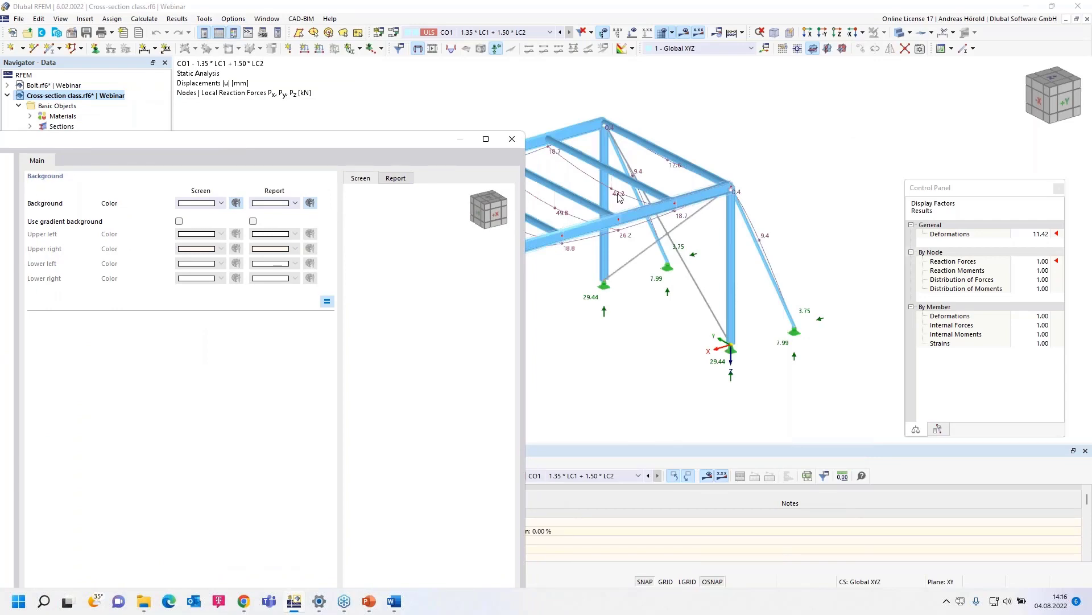
left_click_drag(375, 135, 668, 84)
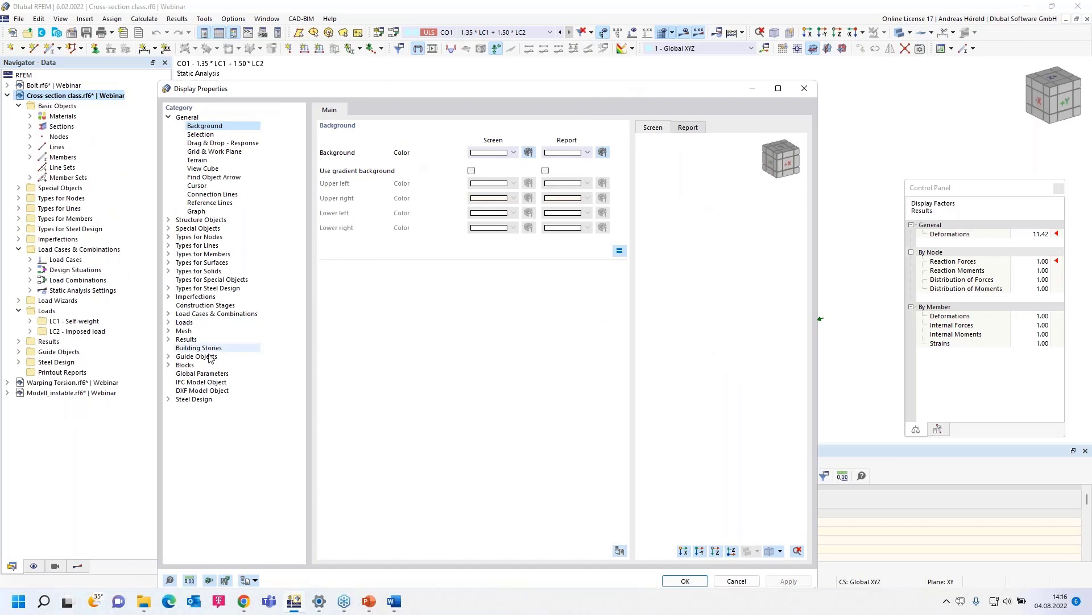
left_click(167, 340)
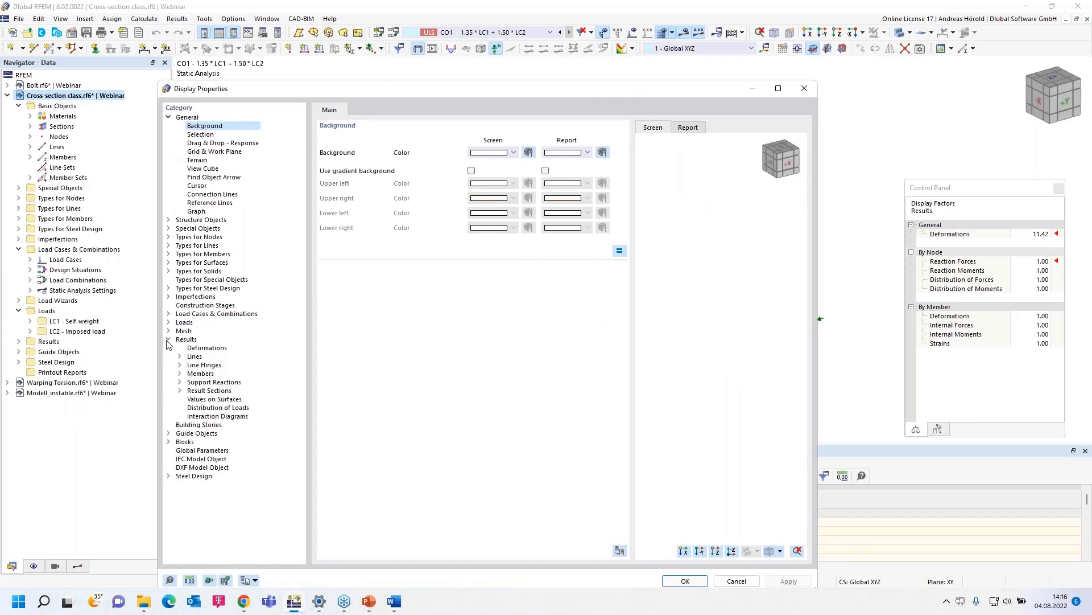
left_click(200, 348)
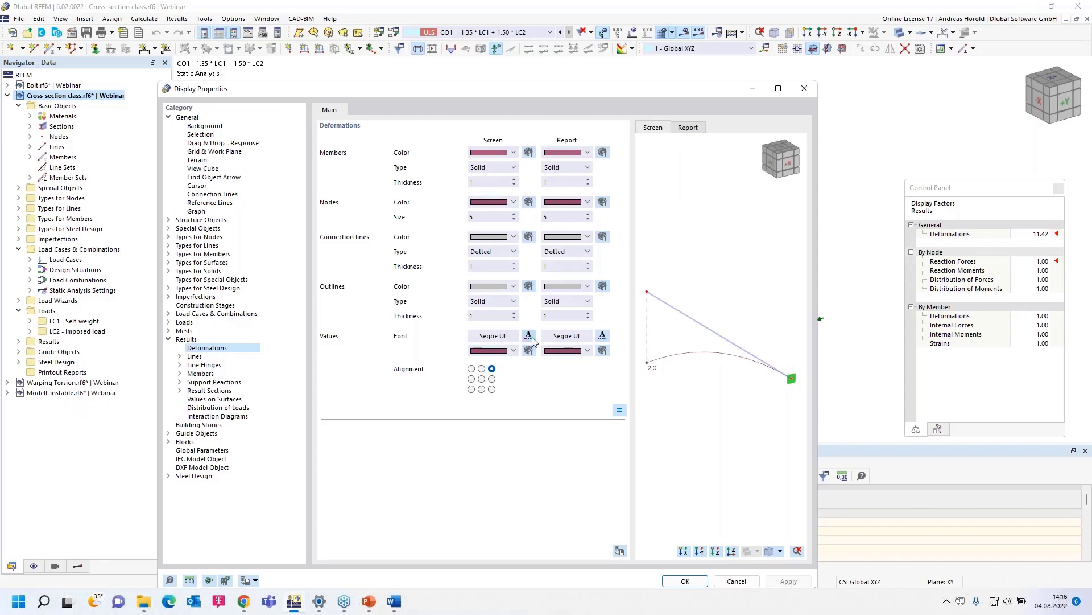
left_click_drag(623, 88, 471, 73)
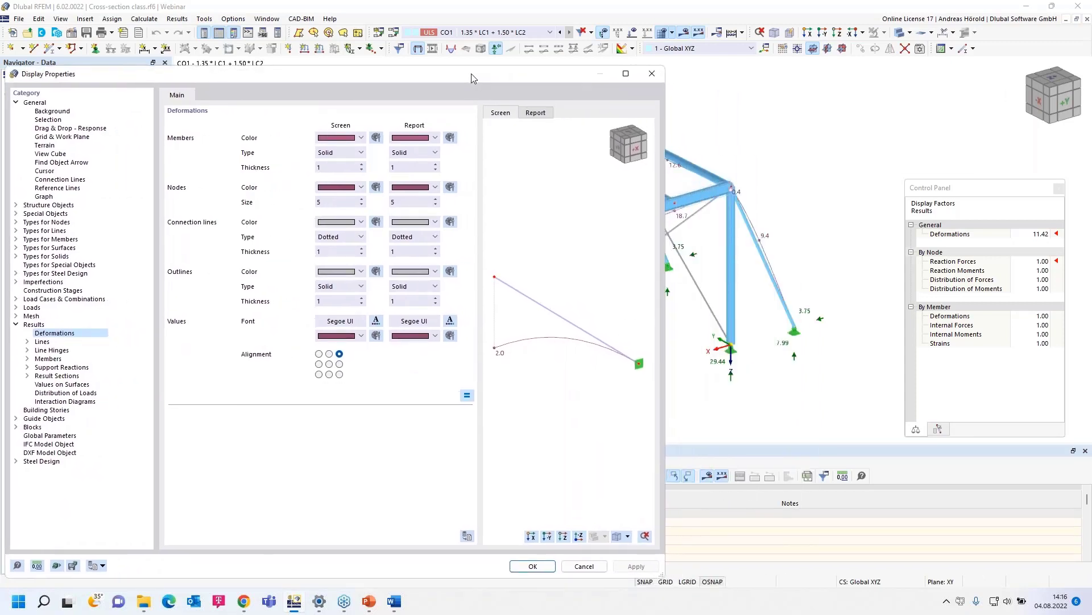
left_click(377, 322)
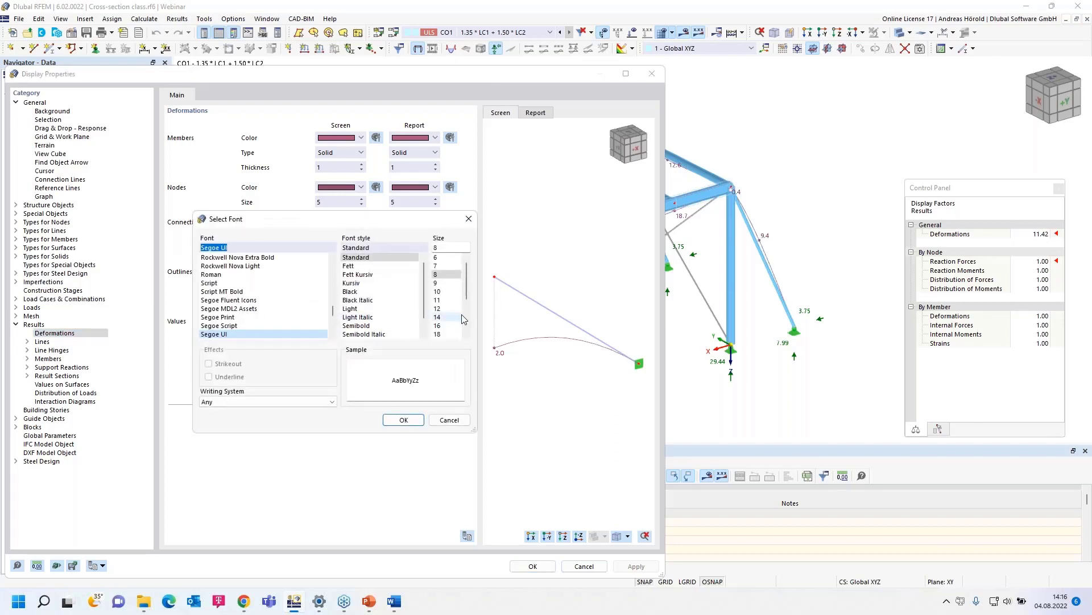
left_click(442, 309)
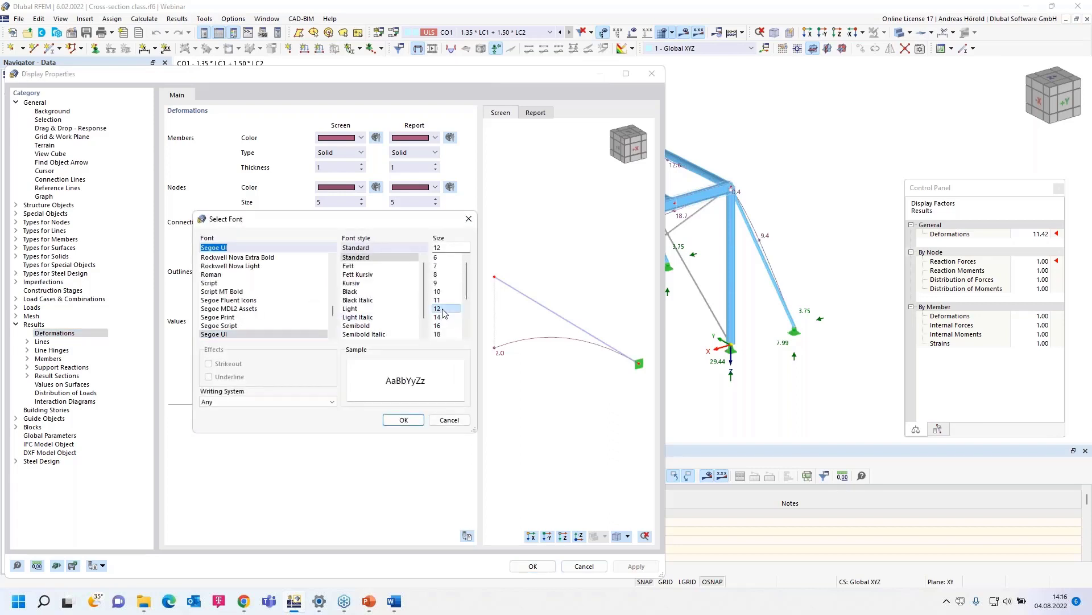
left_click(356, 266)
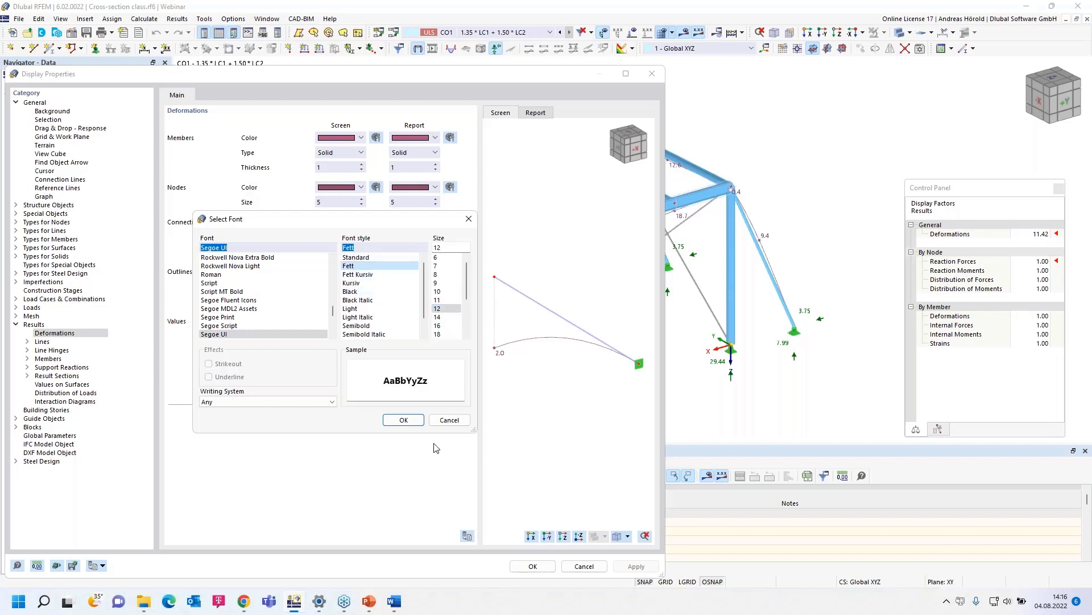
left_click(401, 421)
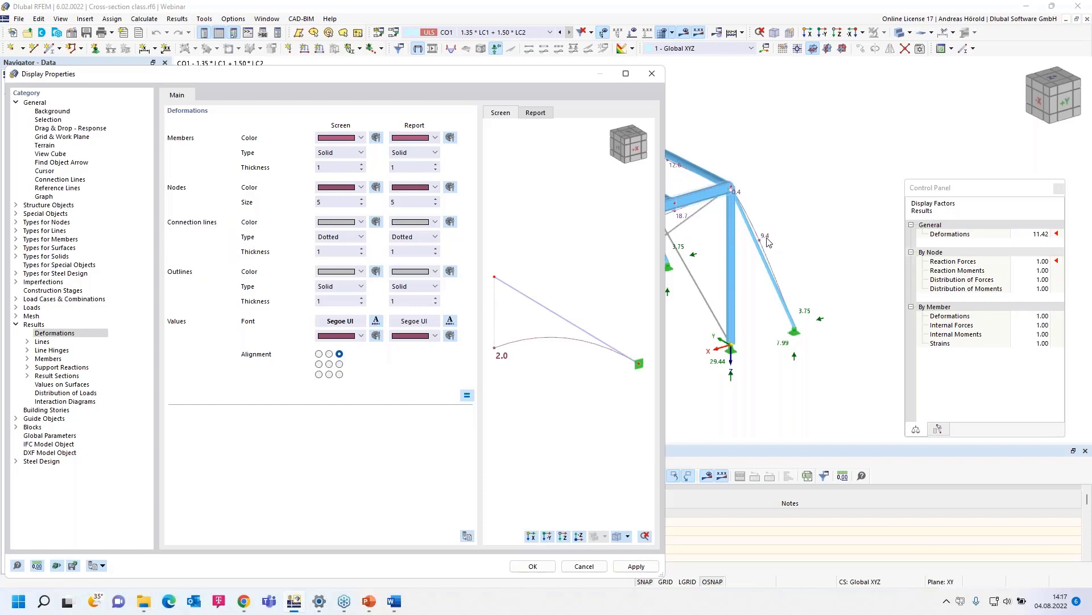
left_click(633, 567)
left_click_drag(520, 80, 685, 81)
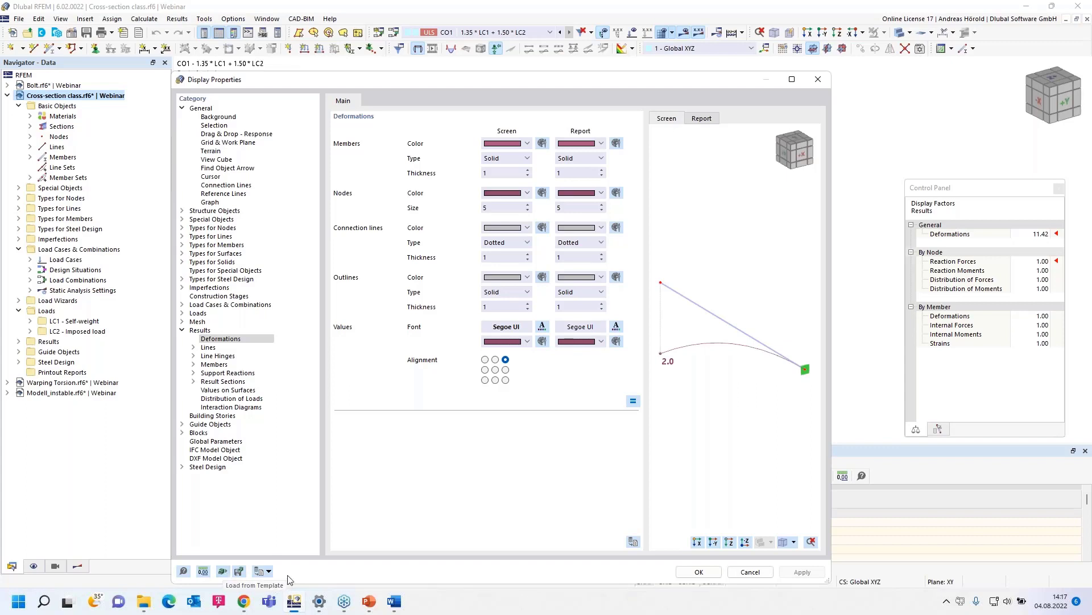
- Load the dark background template into the display properties and apply it to the model
left_click(270, 571)
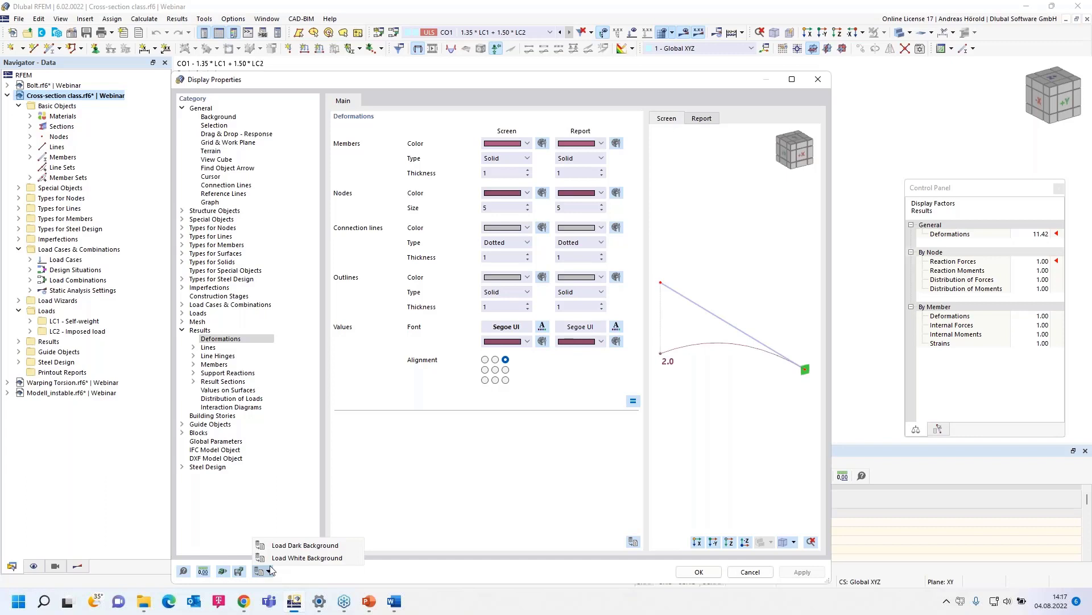
left_click(307, 545)
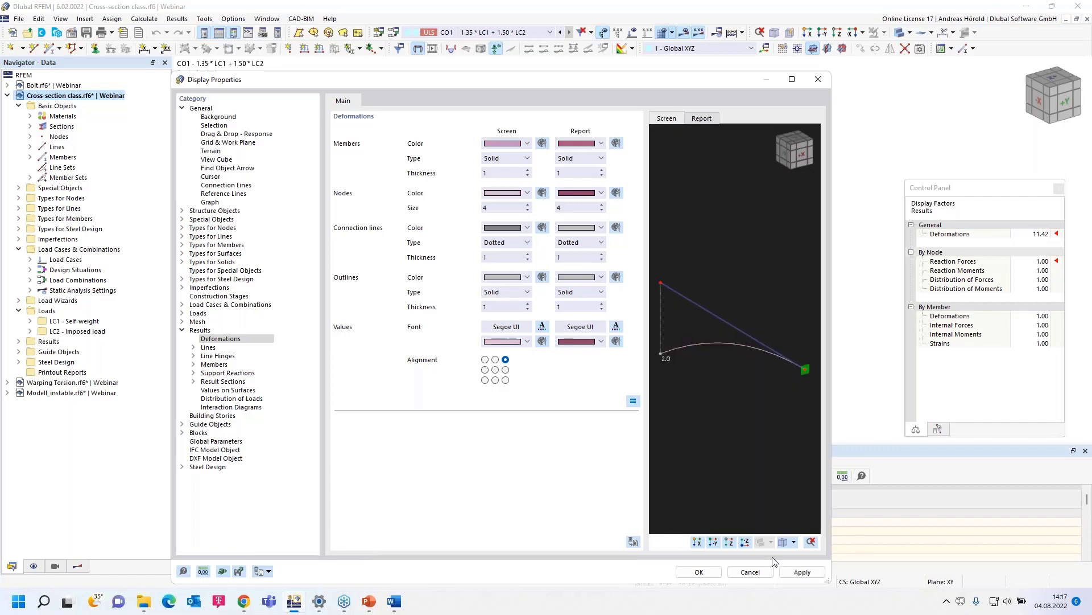
left_click(800, 572)
left_click_drag(719, 80, 740, 66)
- Load the white background template, apply it to the model, and confirm the display properties
left_click(291, 559)
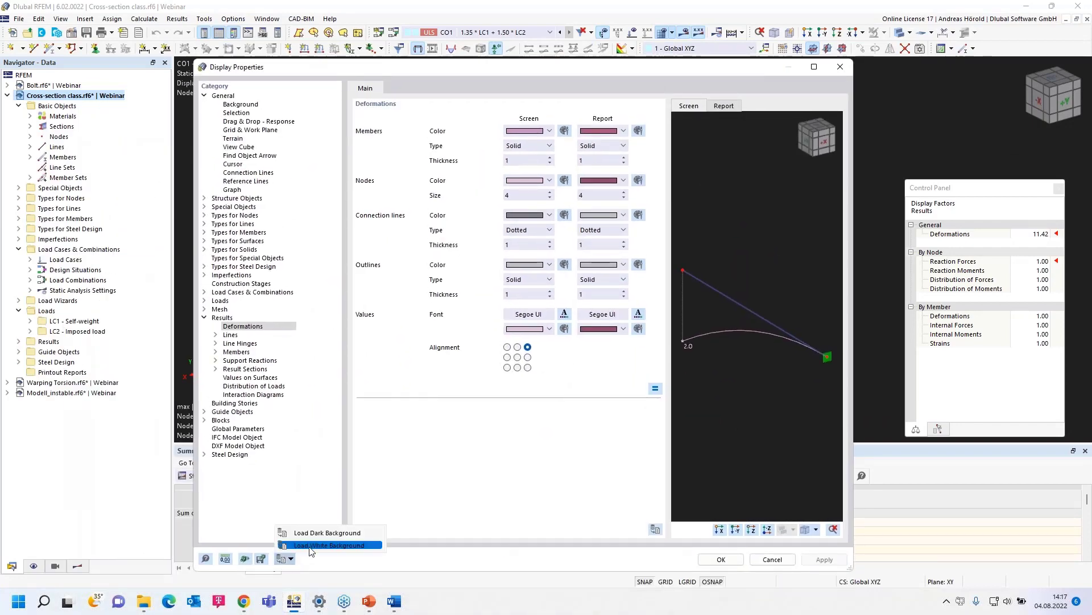
left_click(315, 545)
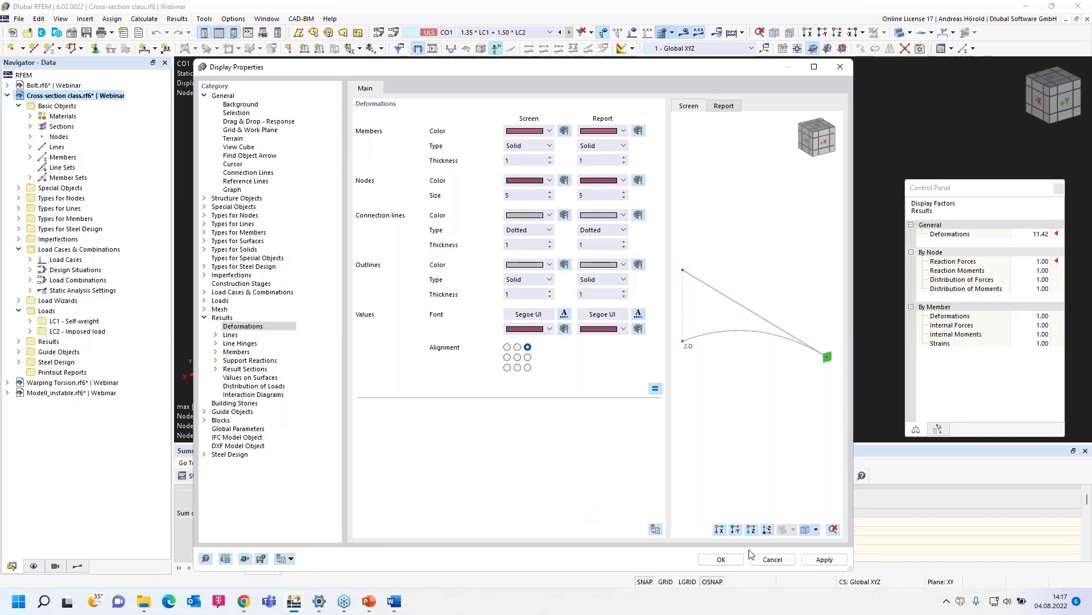
left_click(825, 560)
left_click_drag(718, 72, 359, 161)
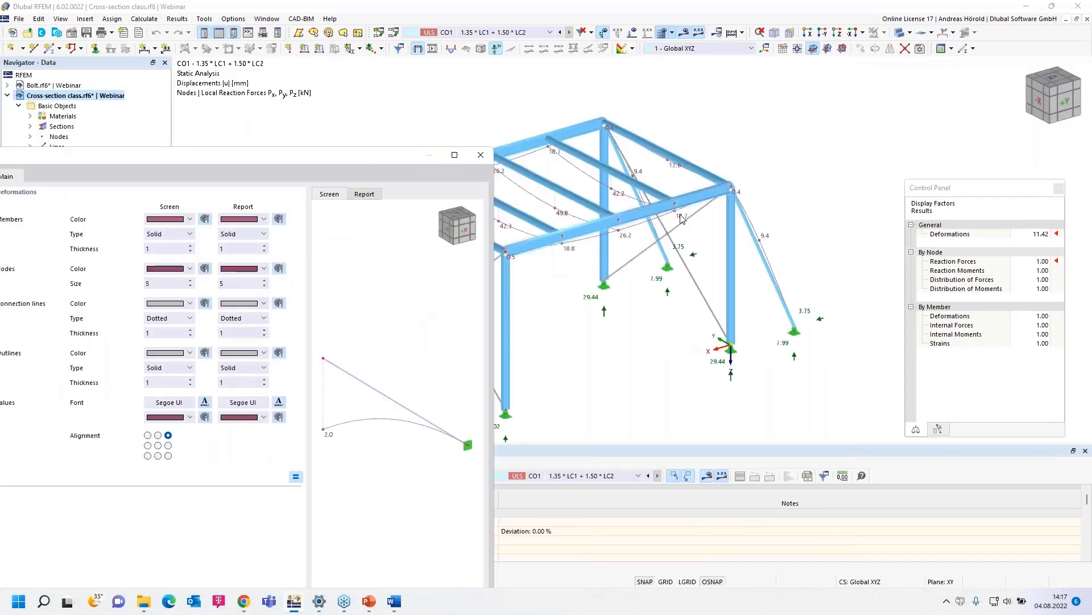
left_click_drag(334, 159, 779, 67)
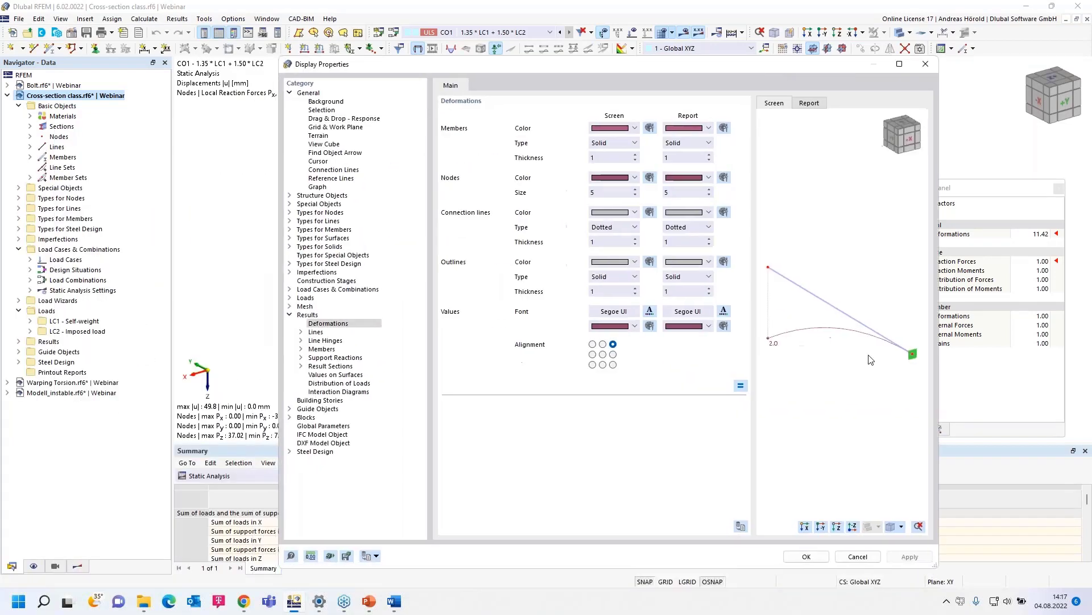
left_click(806, 557)
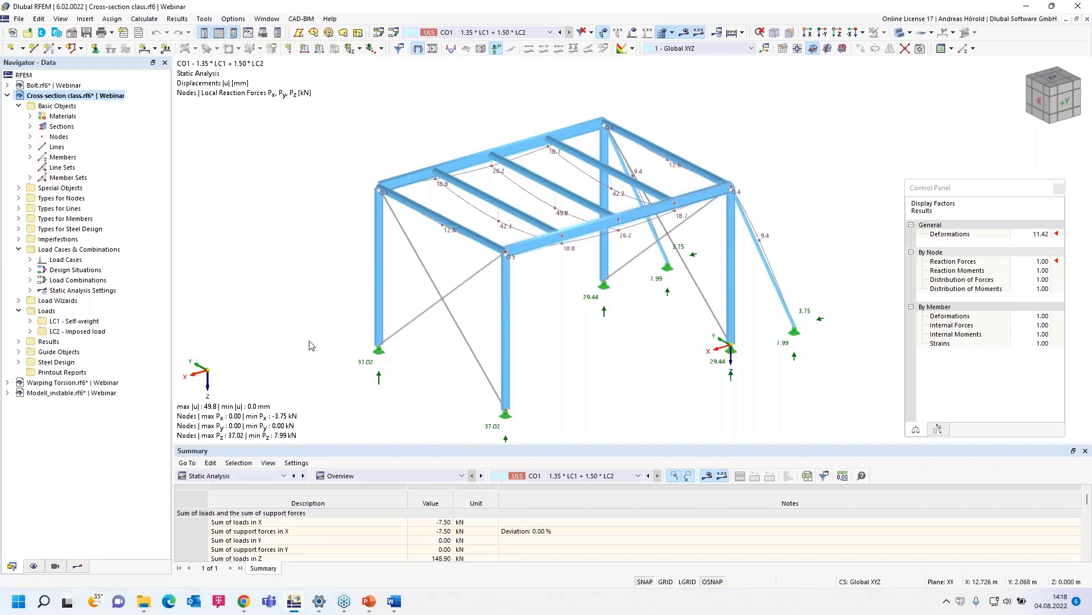
- Show the Steel Design ratios on members and open the design check details for member 16's combined bending, axial force and shear check
left_click(244, 476)
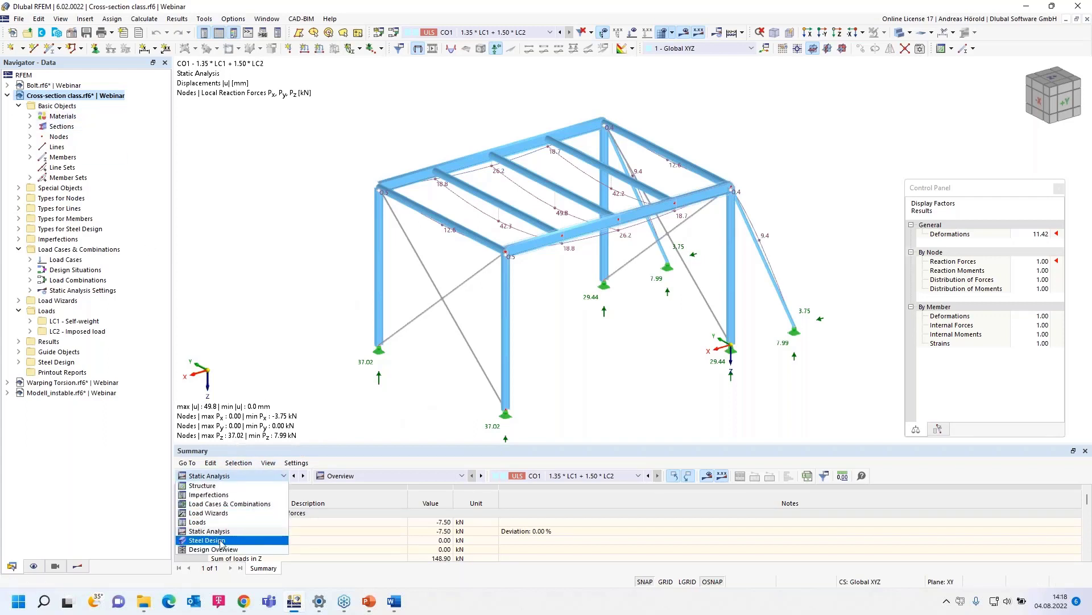
left_click(221, 540)
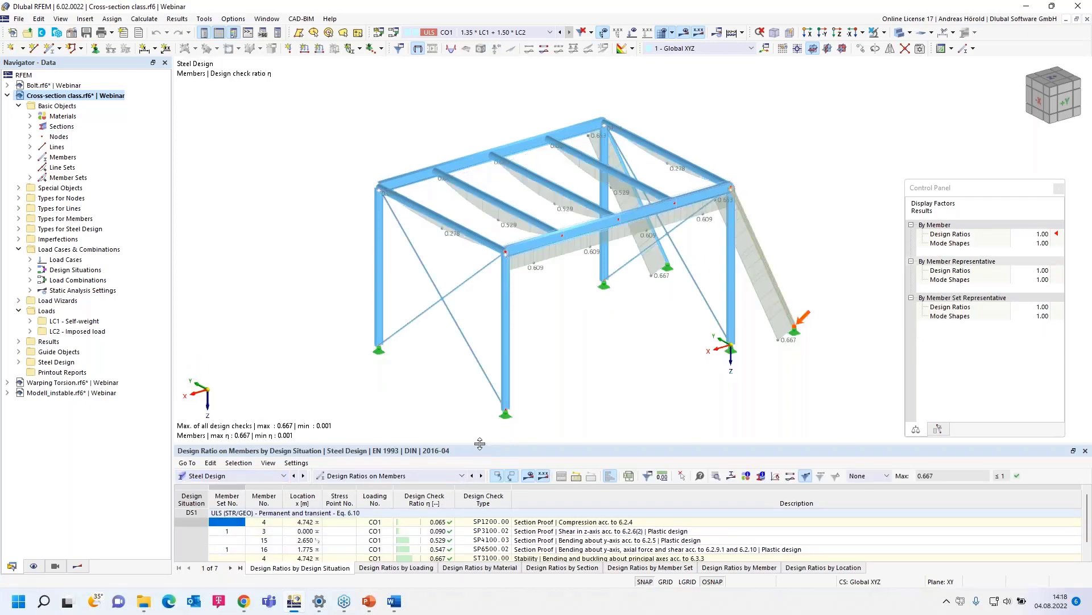
left_click_drag(479, 446, 480, 385)
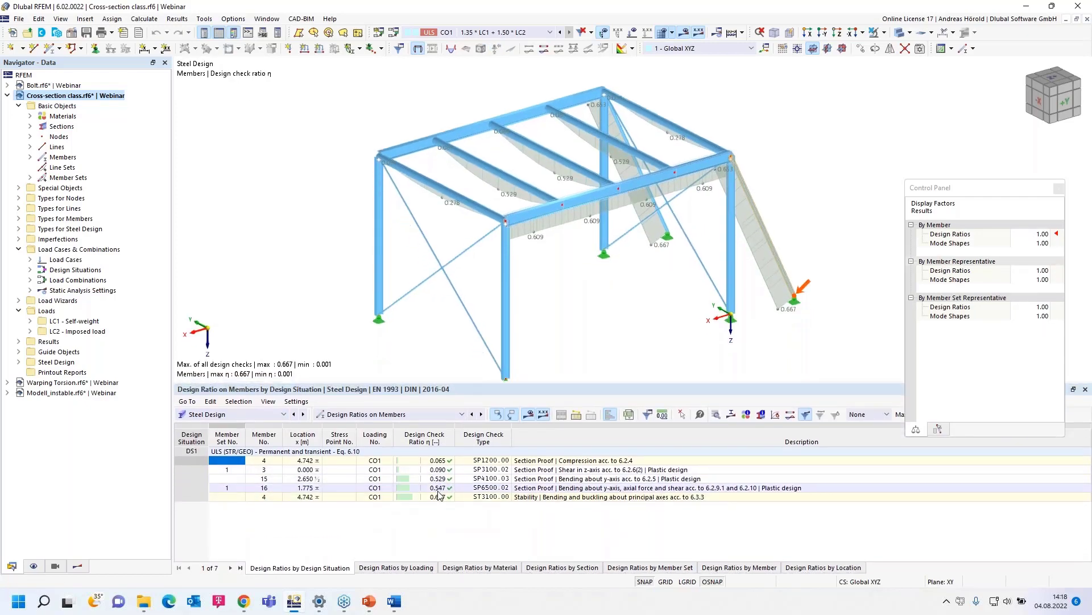
left_click(433, 488)
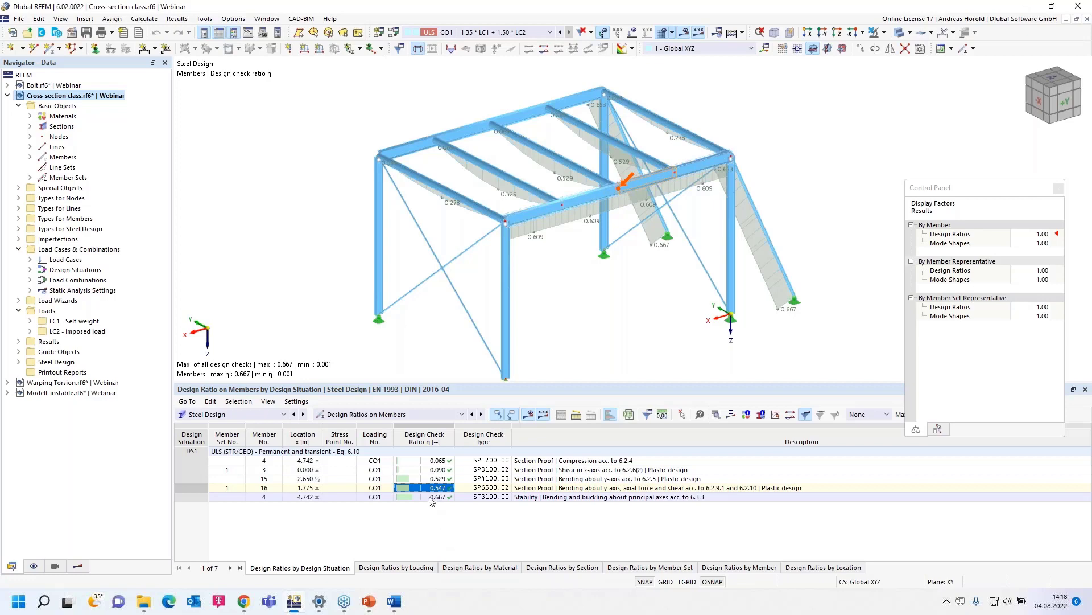
left_click(716, 415)
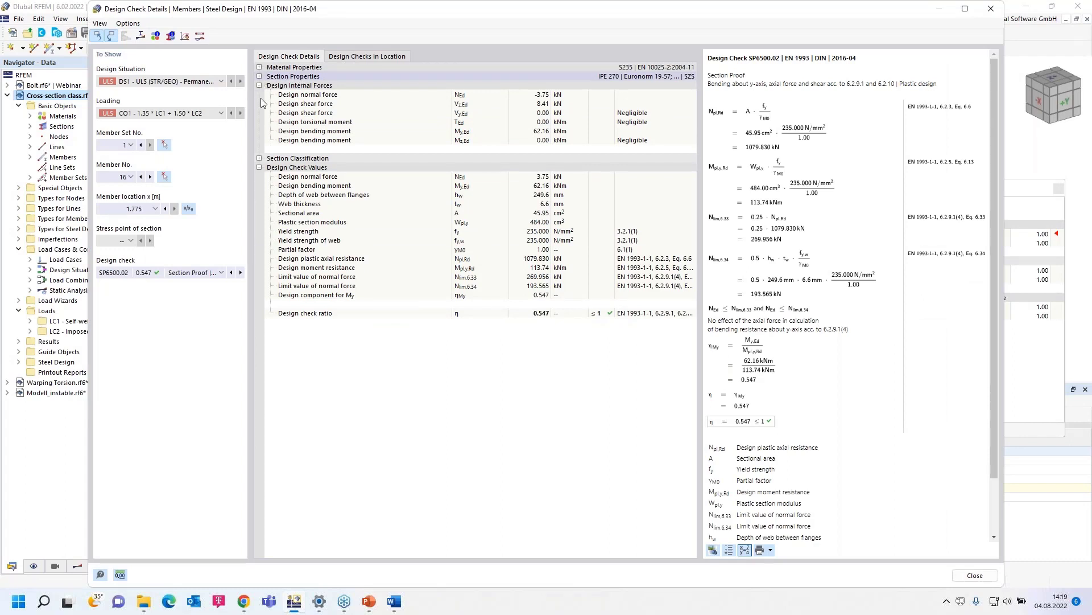
- Examine the section classification in the design check details, reviewing the c/t limits and classes of subpanels 1 and 3
left_click(259, 158)
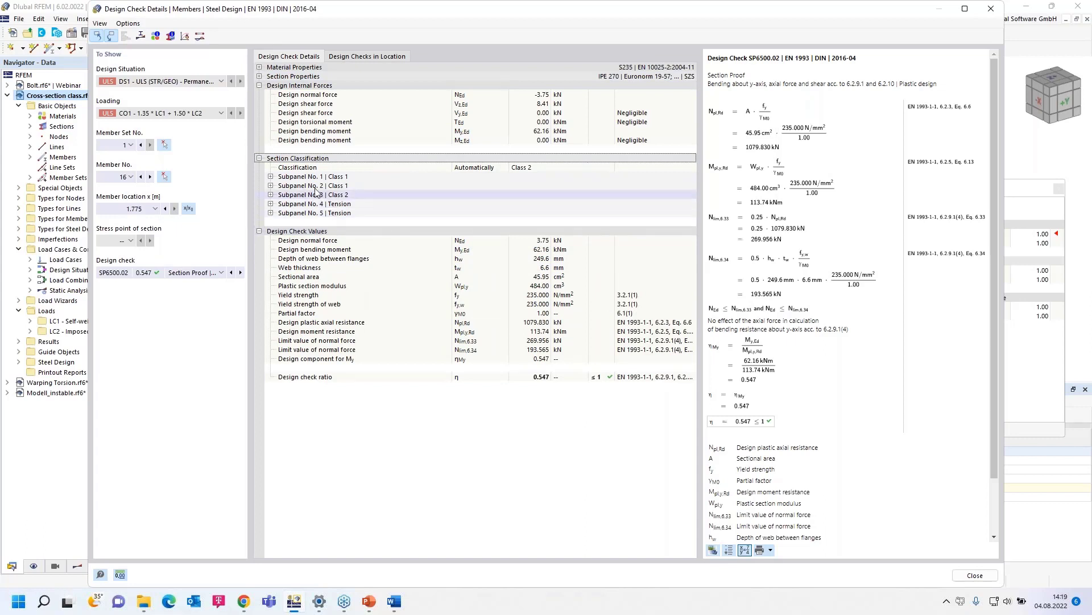
left_click(295, 180)
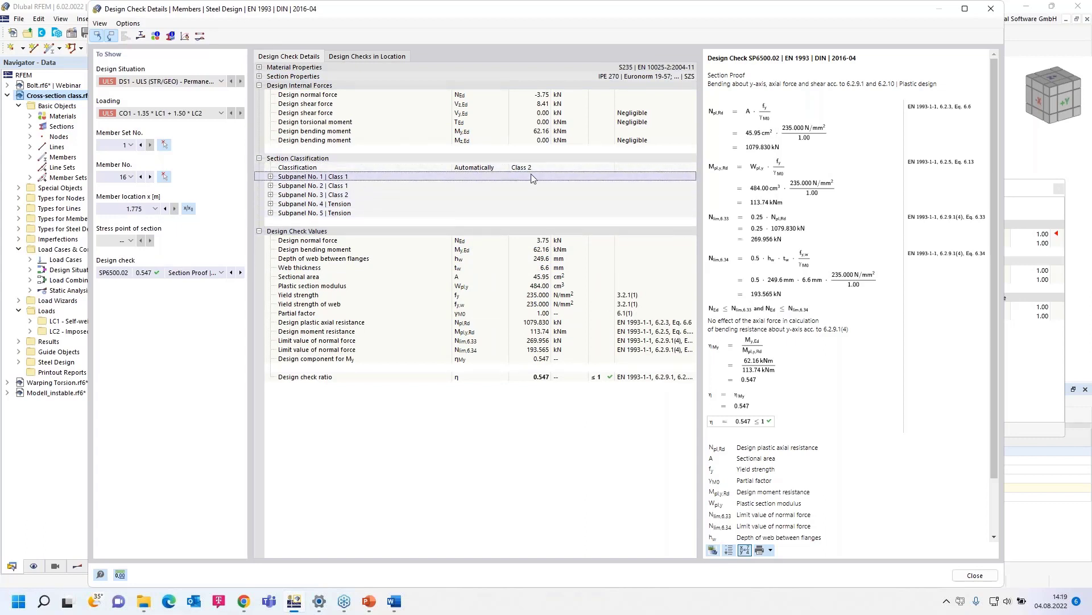
left_click(271, 177)
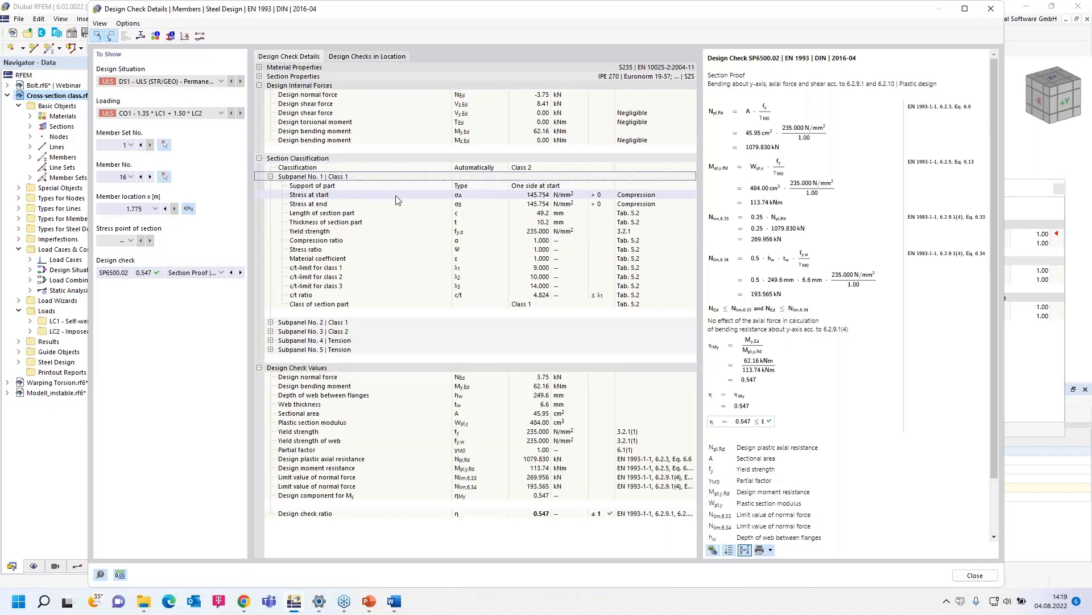
left_click(271, 176)
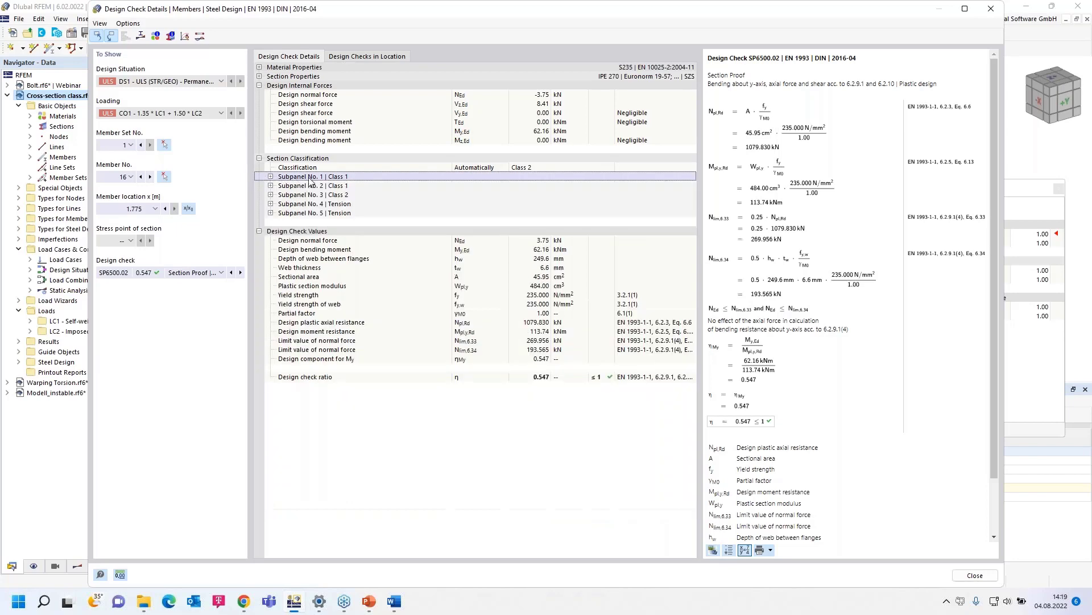
left_click(344, 187)
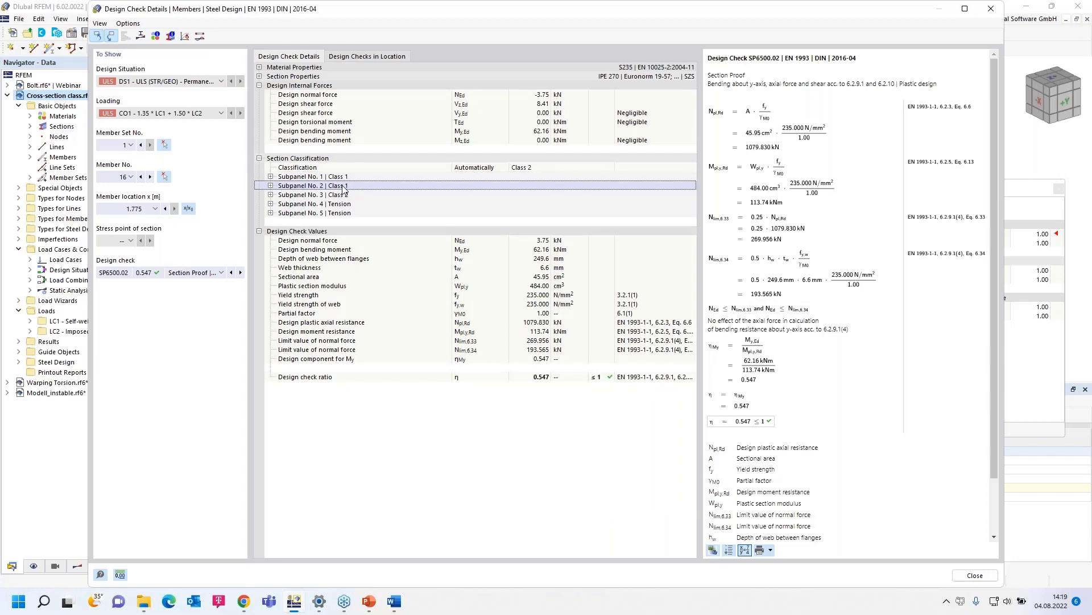
left_click(271, 194)
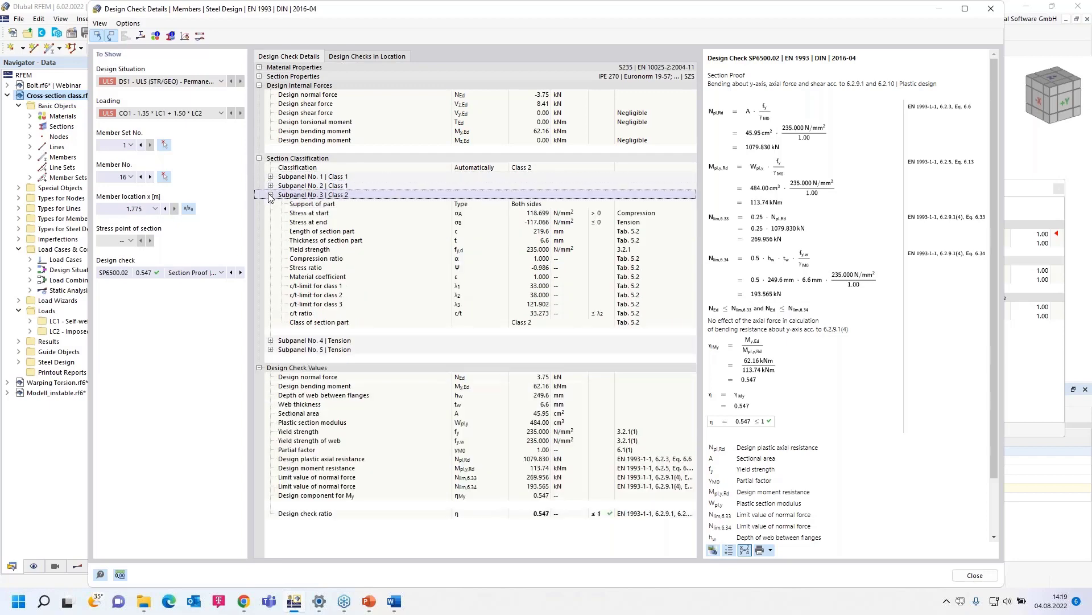
left_click(511, 203)
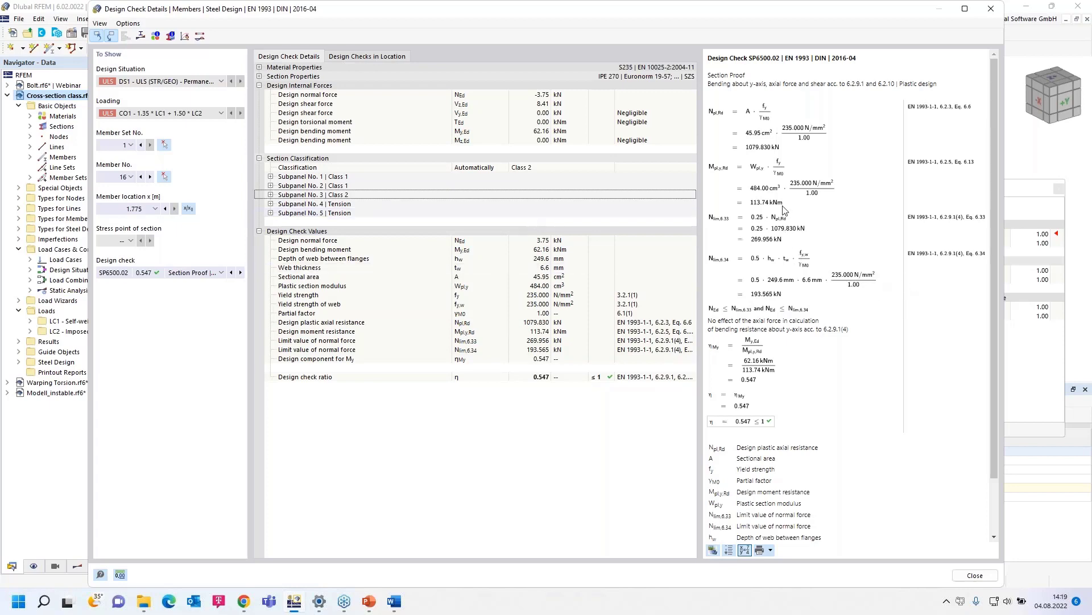
- Review the formulas of design check SP6500.02 for member 16 and close the design check details
scroll(792, 236, "down", 2)
scroll(792, 237, "up", 2)
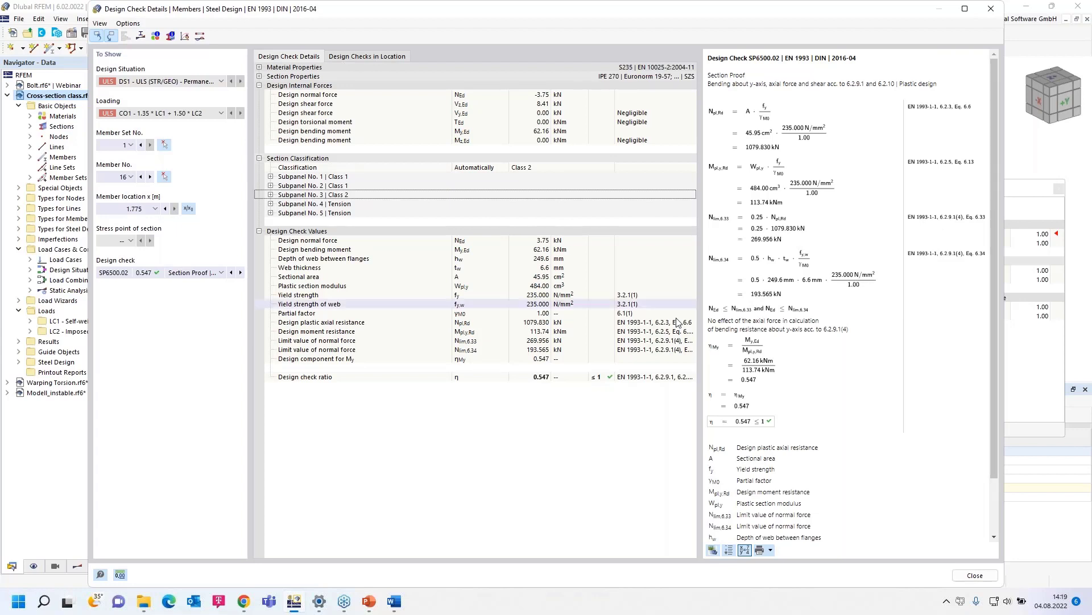
left_click(976, 575)
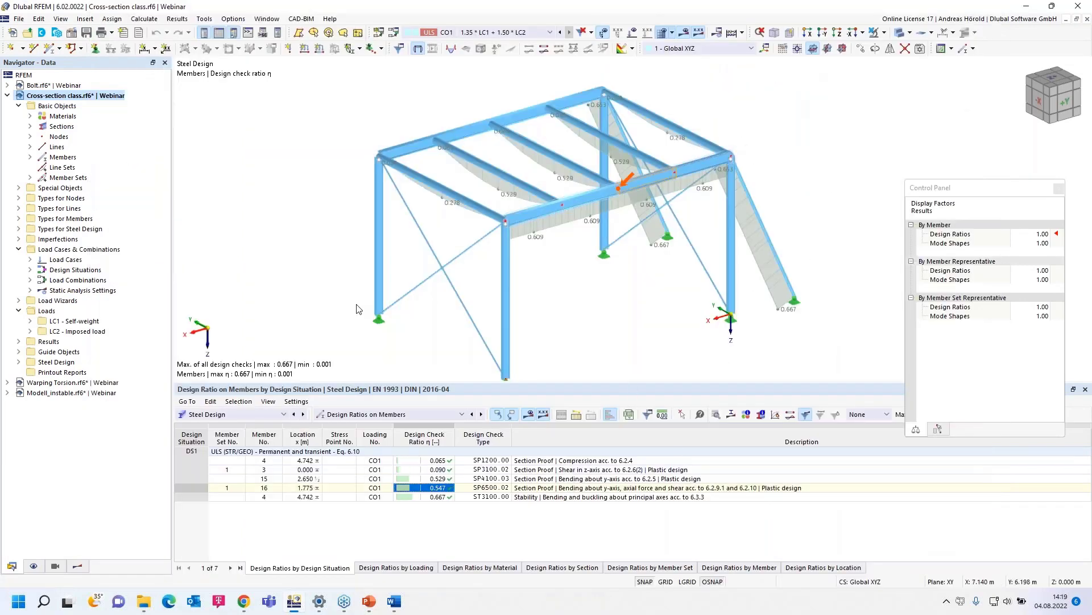
- Switch to the Warping Torsion model and open the transverse stiffener assignment of member 1 for editing
left_click(70, 383)
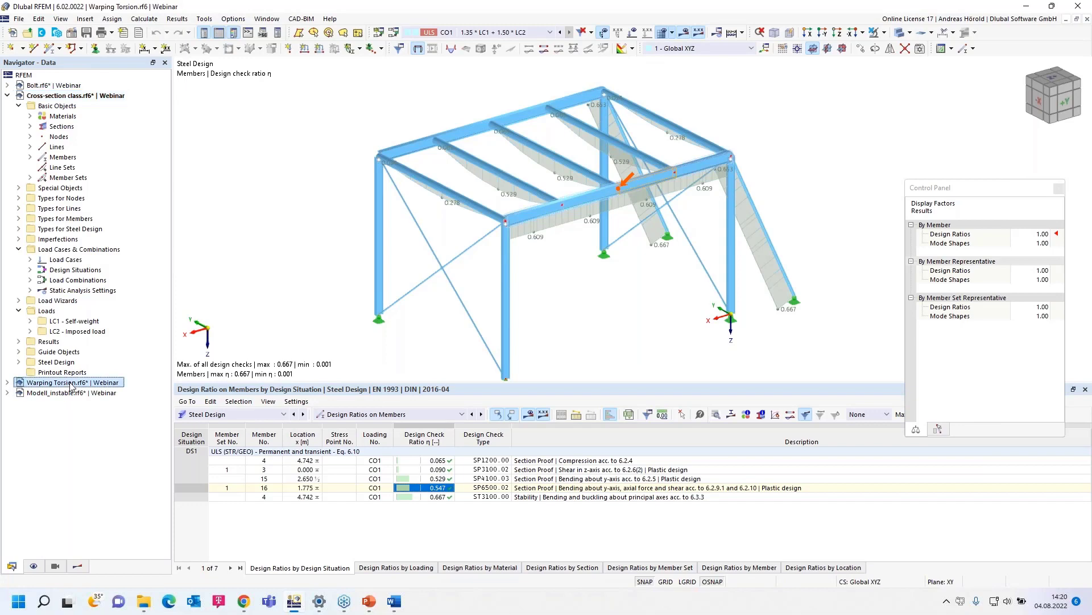
left_click_drag(568, 383, 565, 433)
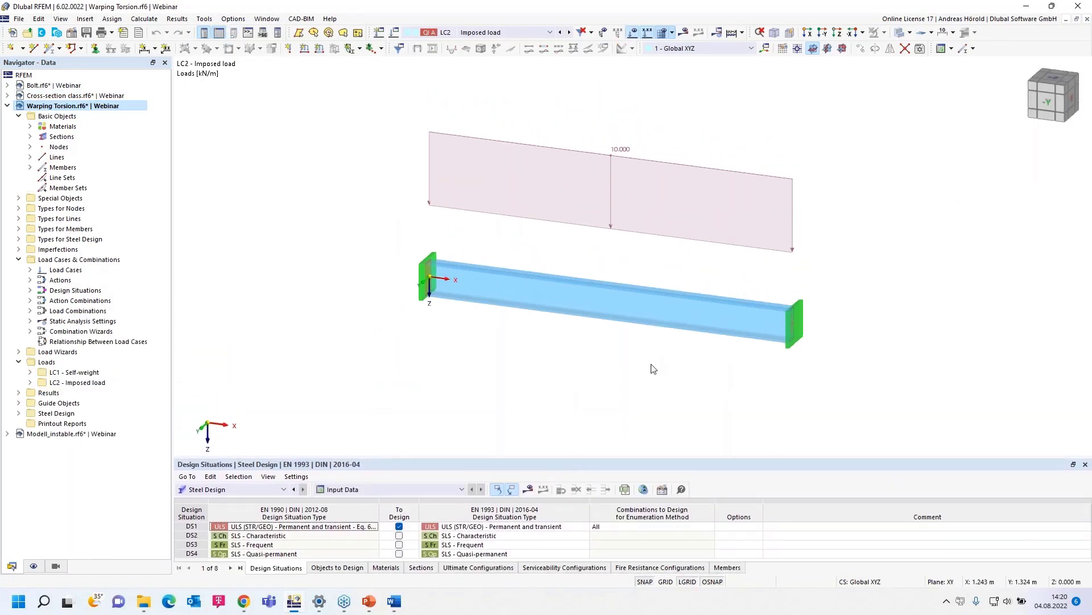
scroll(606, 354, "up", 1)
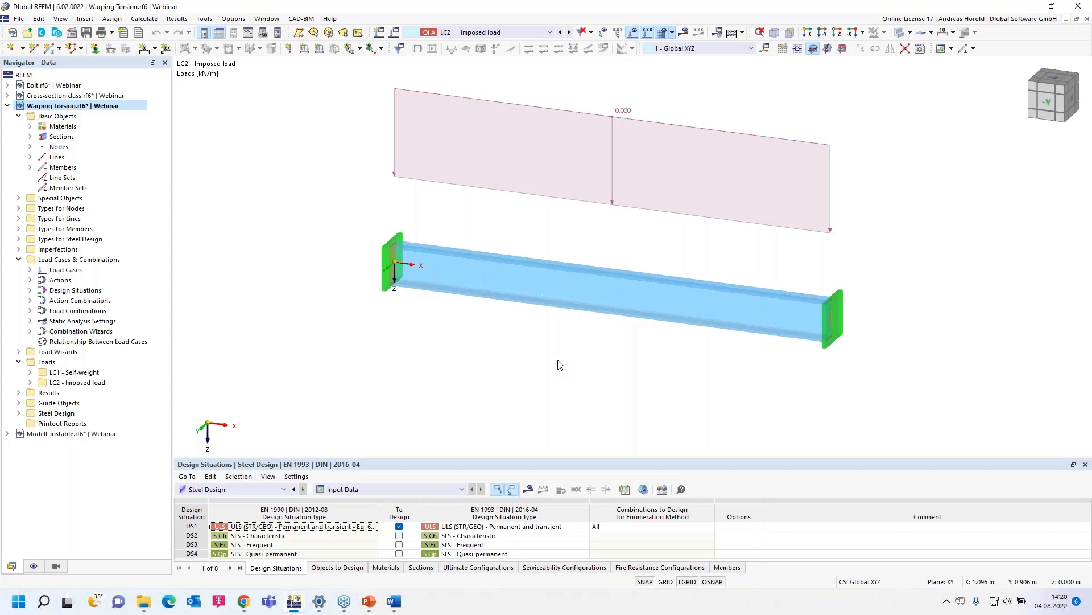
double_click(617, 273)
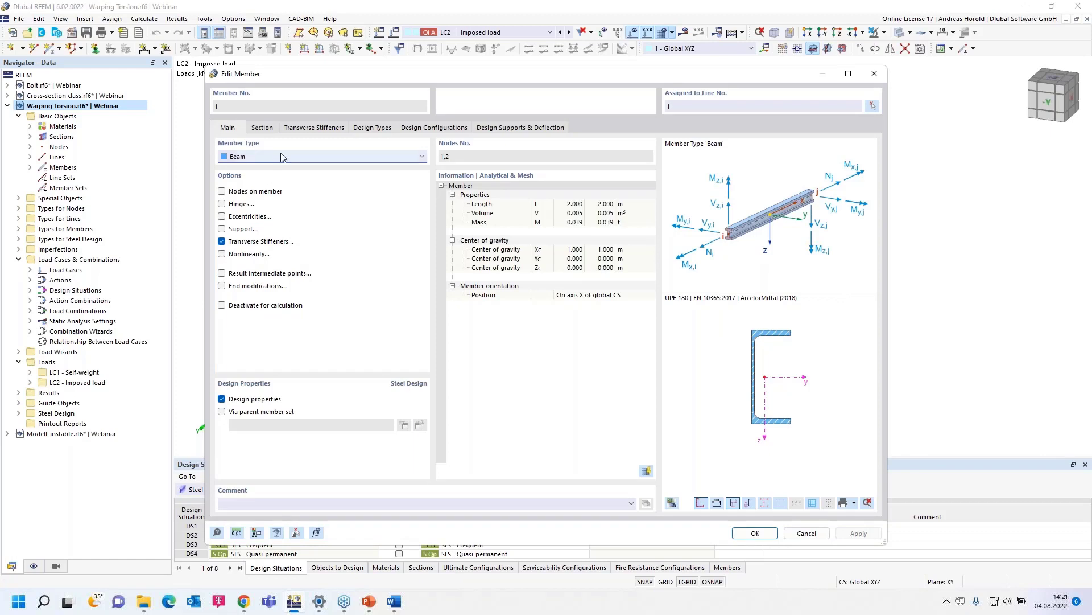
left_click(312, 128)
middle_click_drag(629, 439, 450, 467, "ctrl")
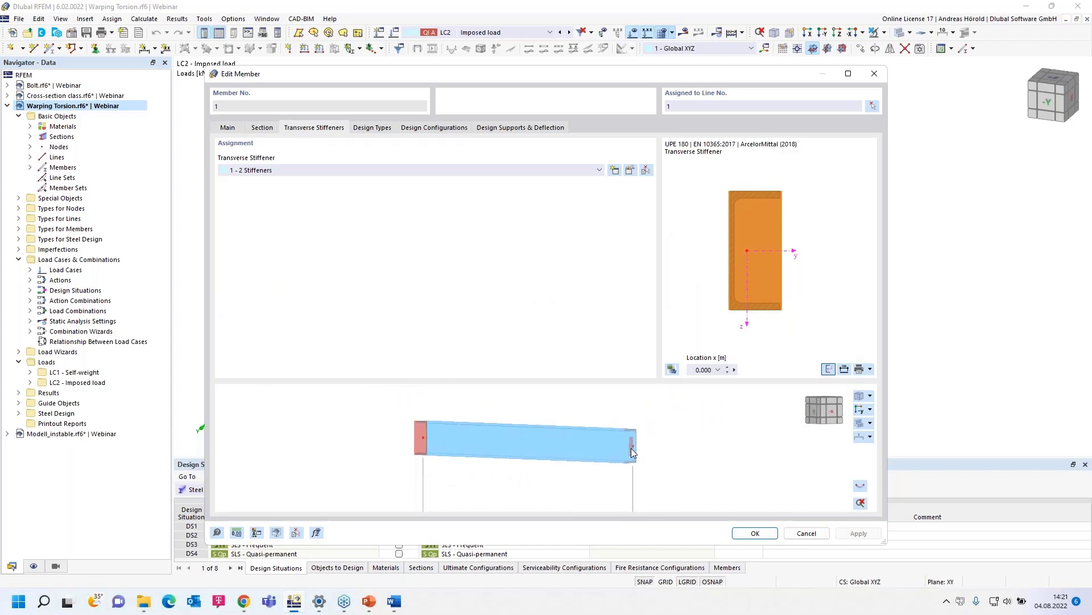
- Open the 2 Stiffeners definition and examine the end plates at both beam ends in the model preview
left_click(629, 171)
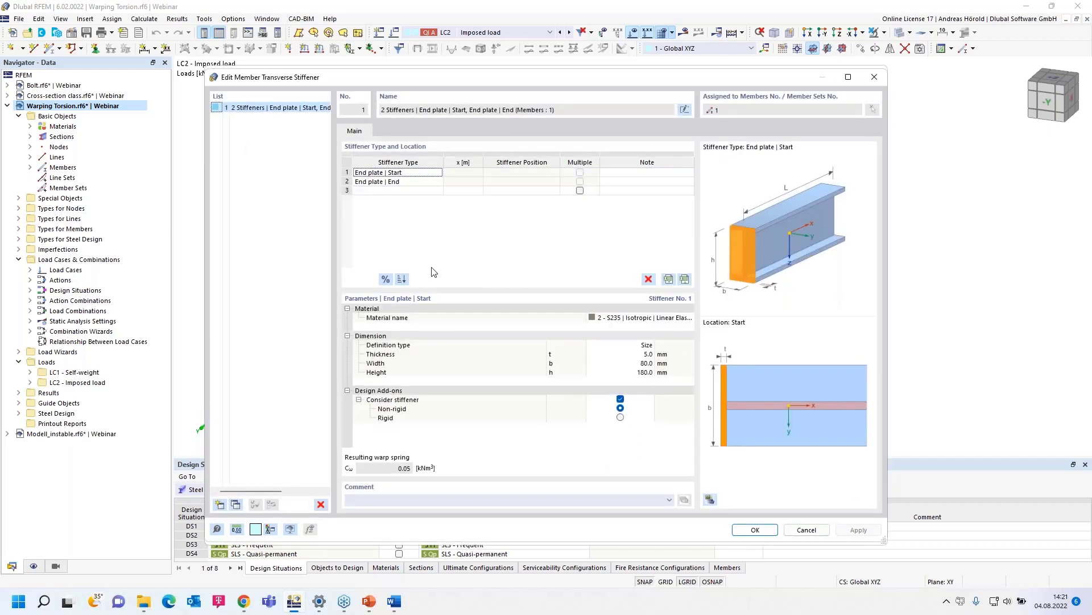
left_click(416, 173)
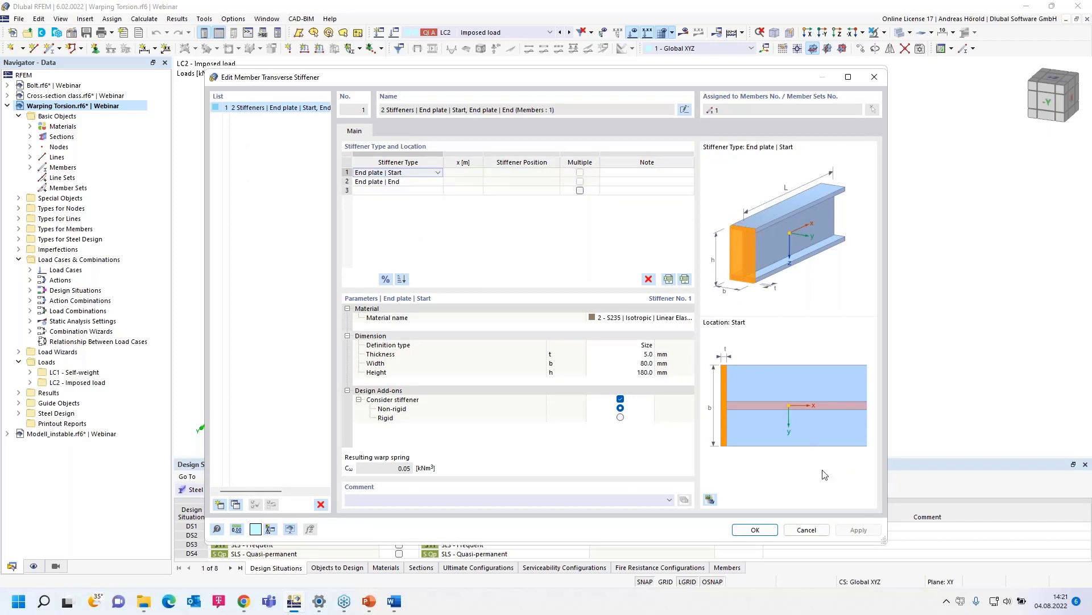
left_click(711, 503)
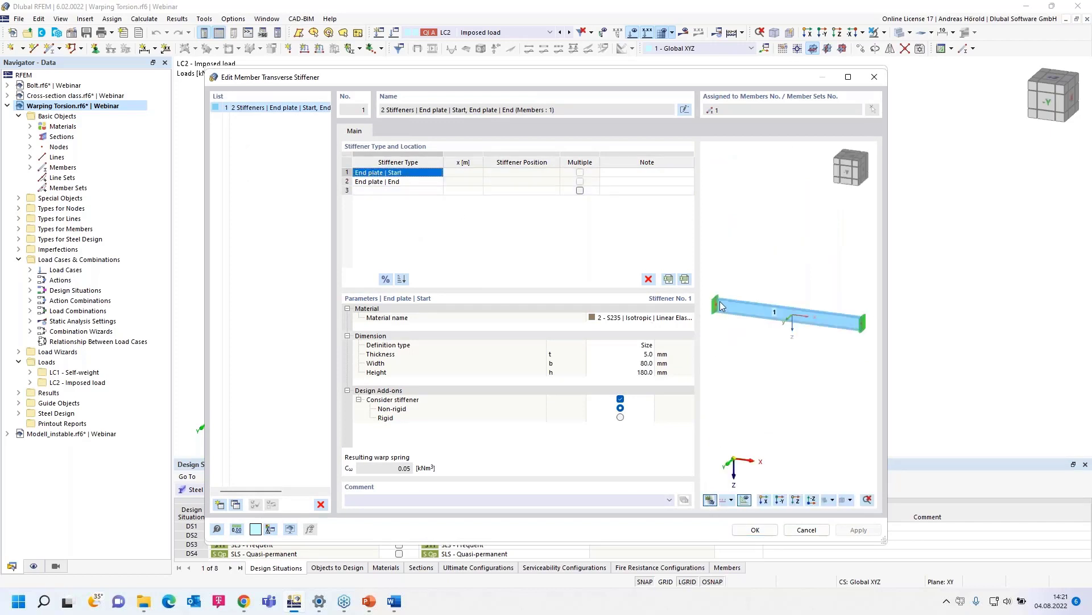
scroll(721, 306, "up", 5)
middle_click_drag(774, 327, 831, 356)
scroll(829, 355, "down", 1)
scroll(808, 335, "down", 2)
scroll(808, 336, "down", 4)
scroll(771, 328, "down", 1)
middle_click_drag(855, 344, 767, 330)
scroll(803, 338, "up", 2)
scroll(803, 341, "up", 3)
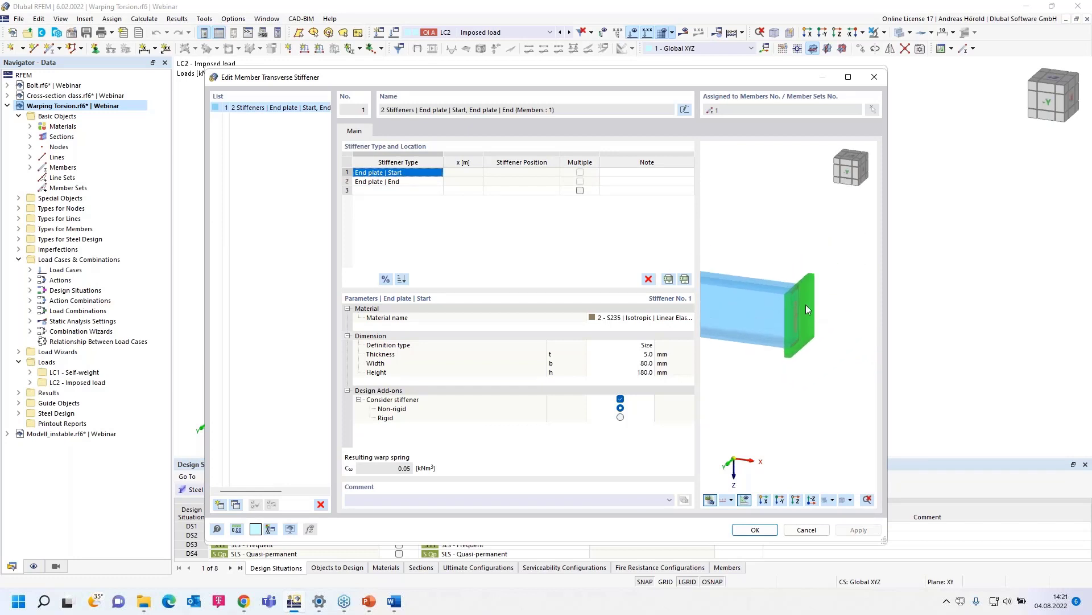
middle_click_drag(812, 375, 778, 386)
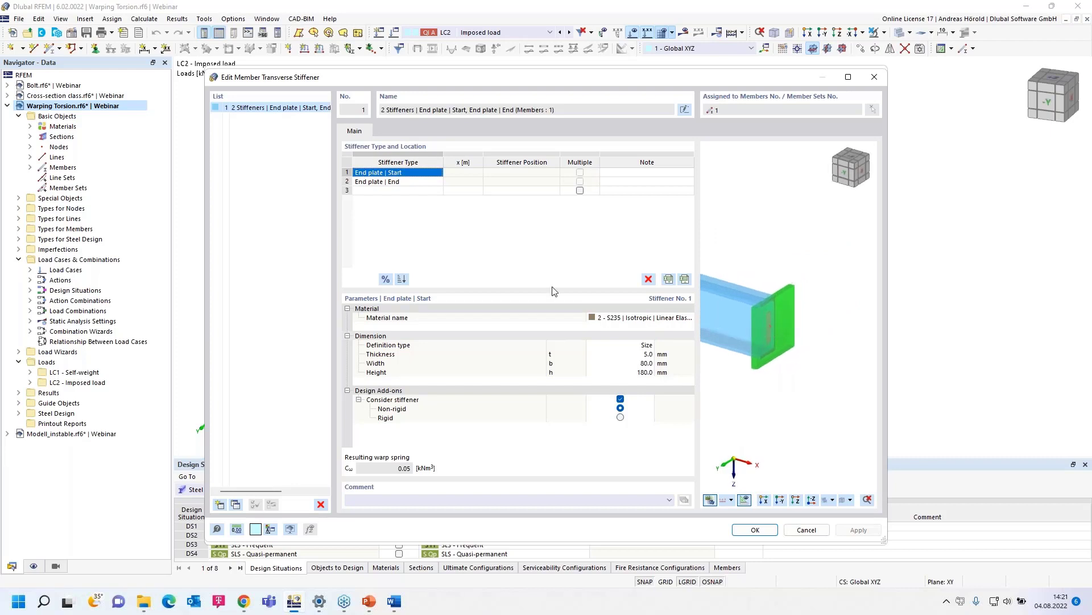
- Set the end plate at the member end to 80 mm width and 180 mm height, and confirm the stiffener definition
left_click(398, 182)
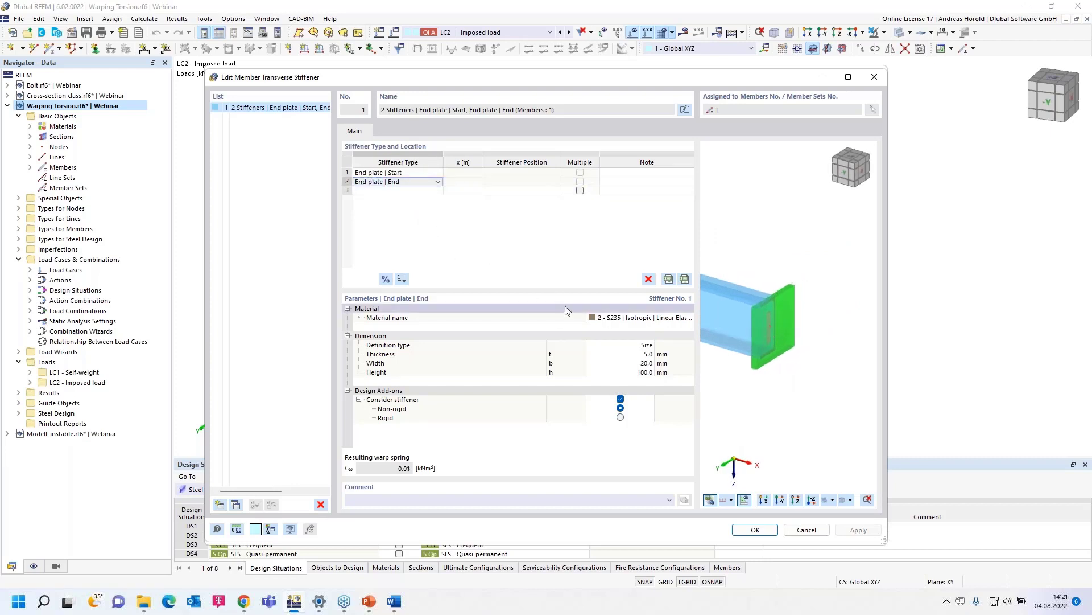
left_click(645, 363)
type("80")
key("Tab")
type("1")
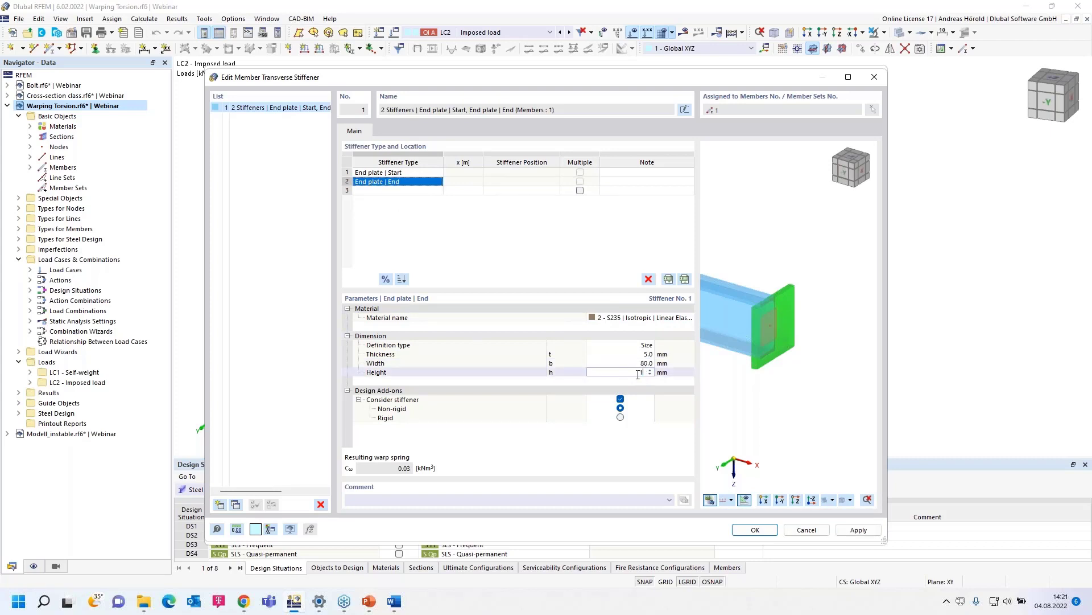
left_click(637, 363)
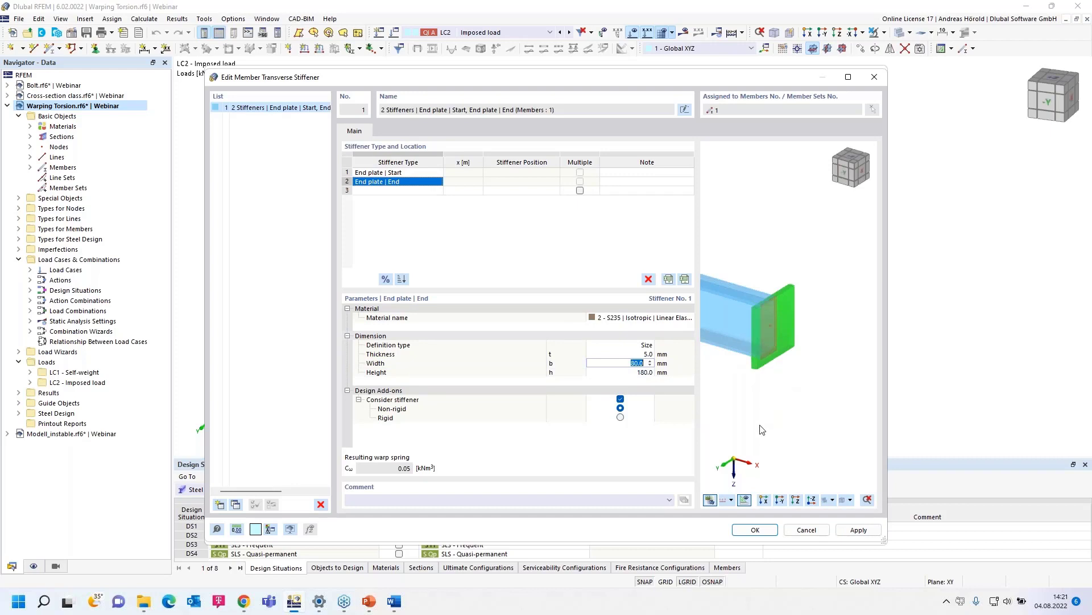
left_click(751, 530)
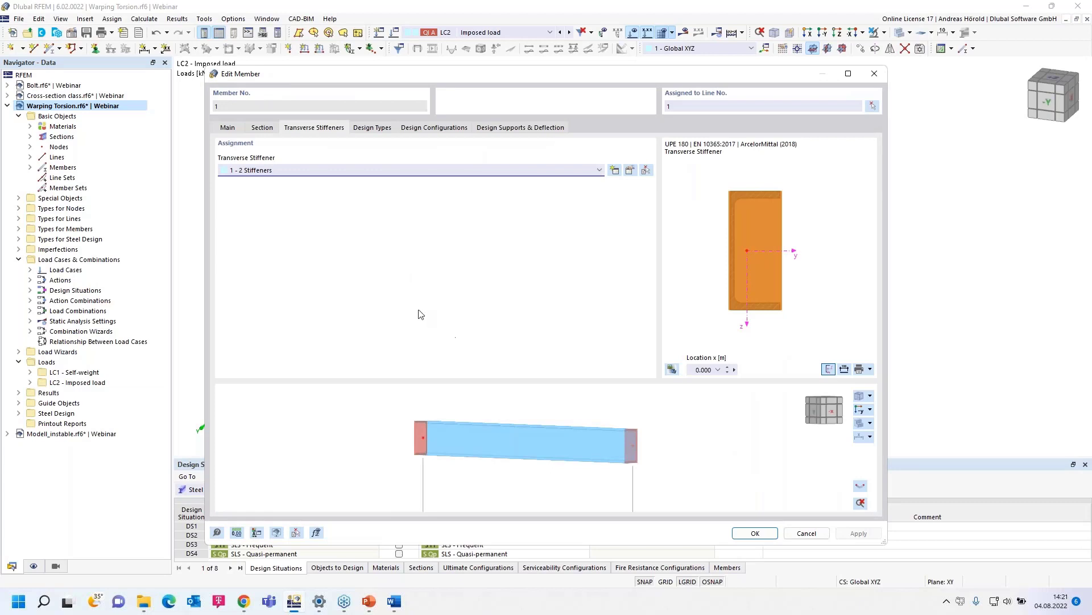
- Review member 1's design types, Standard ultimate configuration parameters, and design supports and deflection settings
left_click(368, 128)
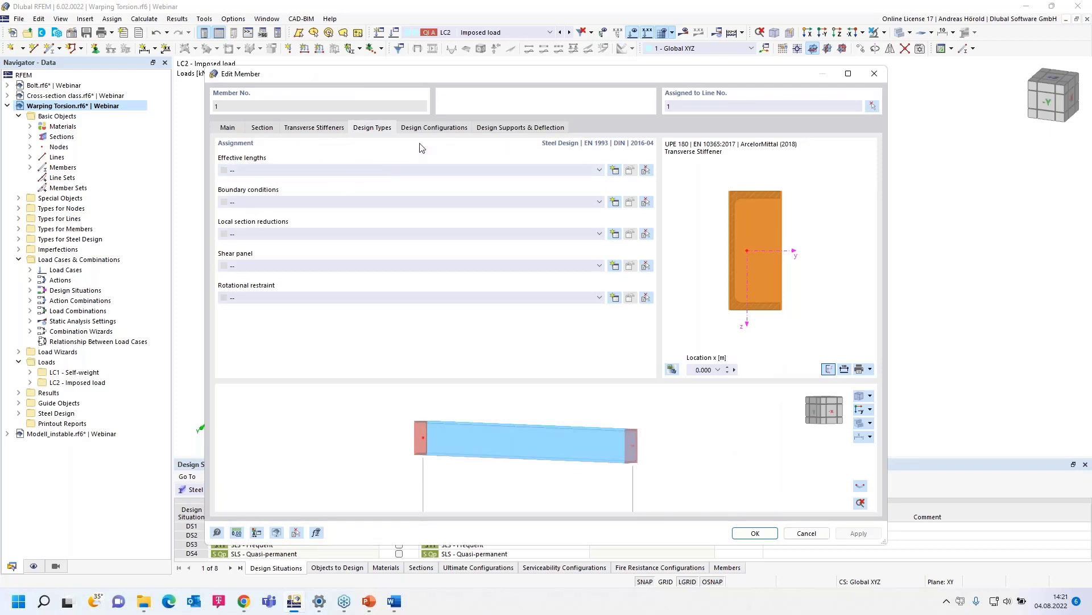
left_click(434, 128)
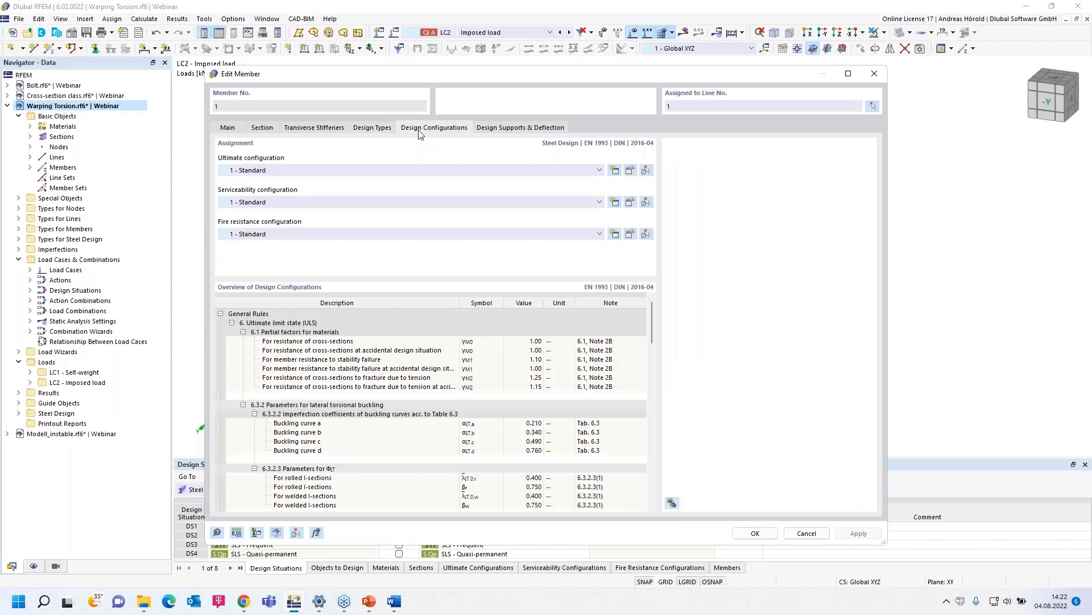
left_click(630, 171)
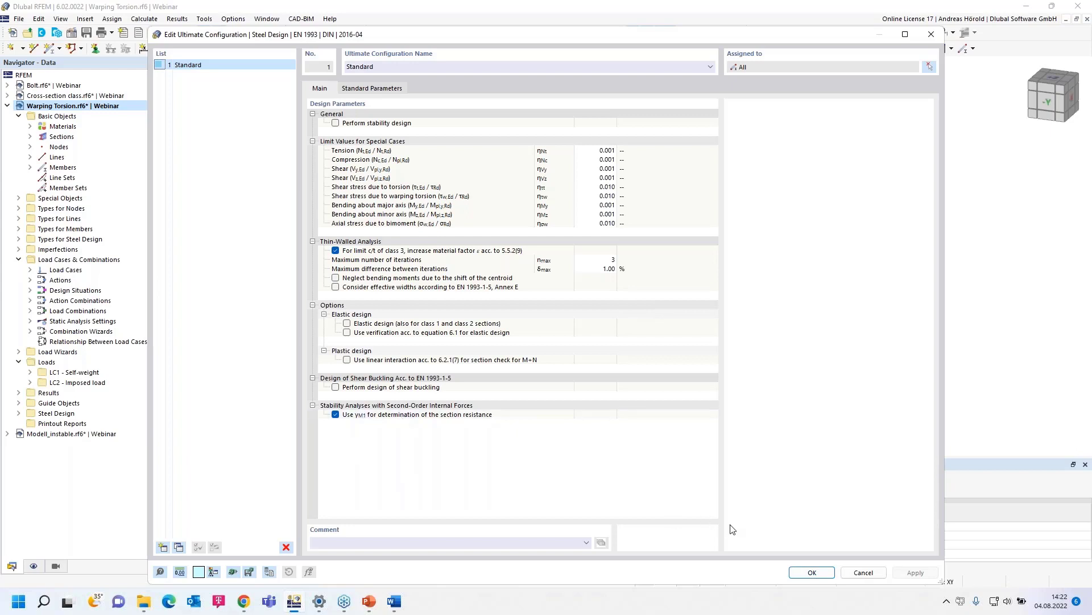
left_click(814, 572)
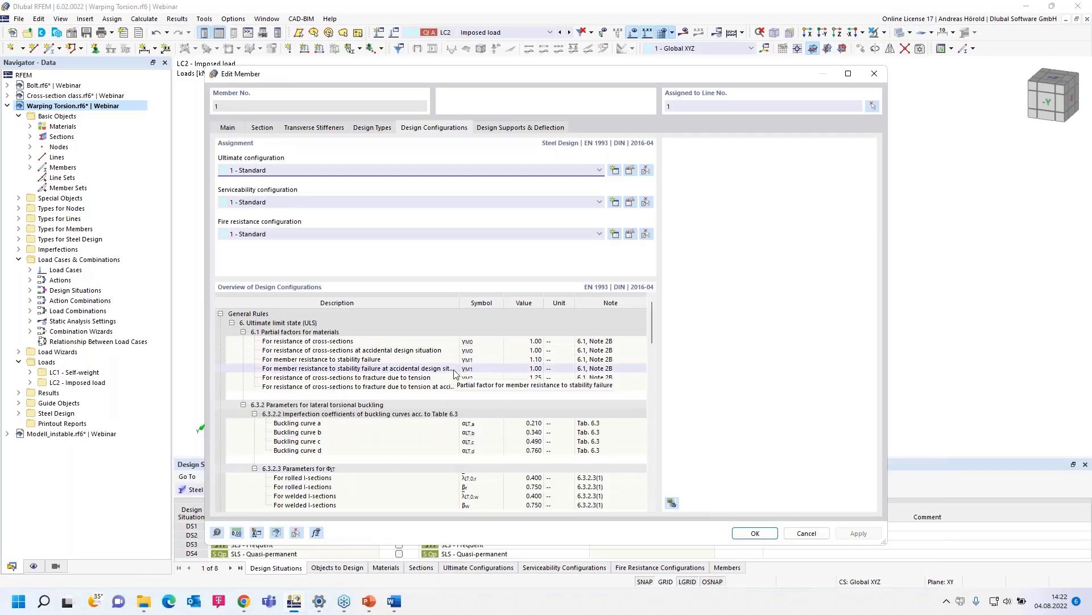
left_click(509, 131)
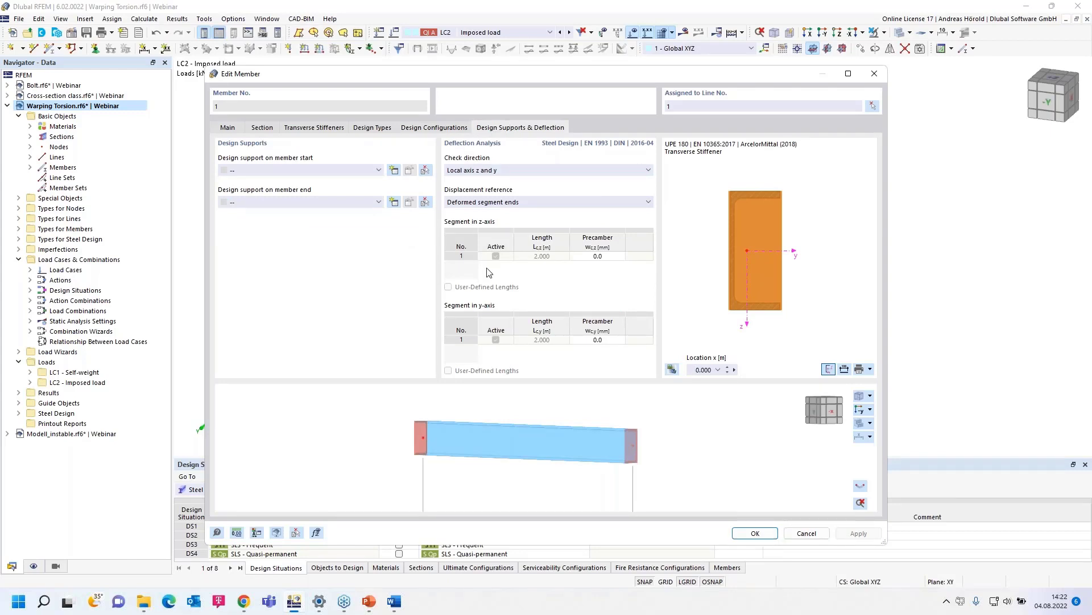
- Open the UPE 180 section of member 1, check its warping stiffness option, and confirm the section dialog
left_click(261, 129)
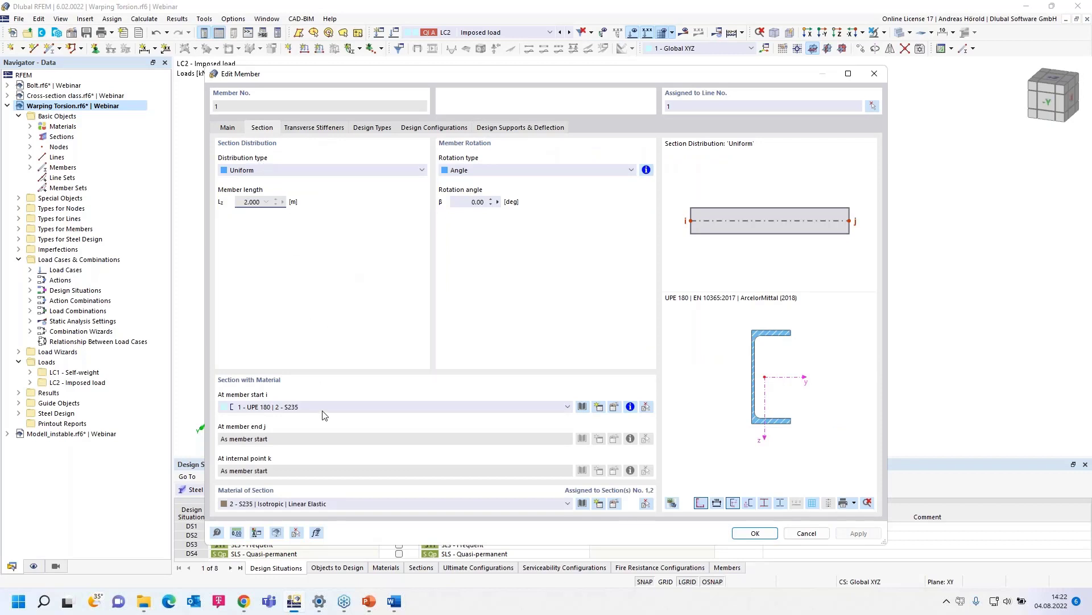
left_click(614, 407)
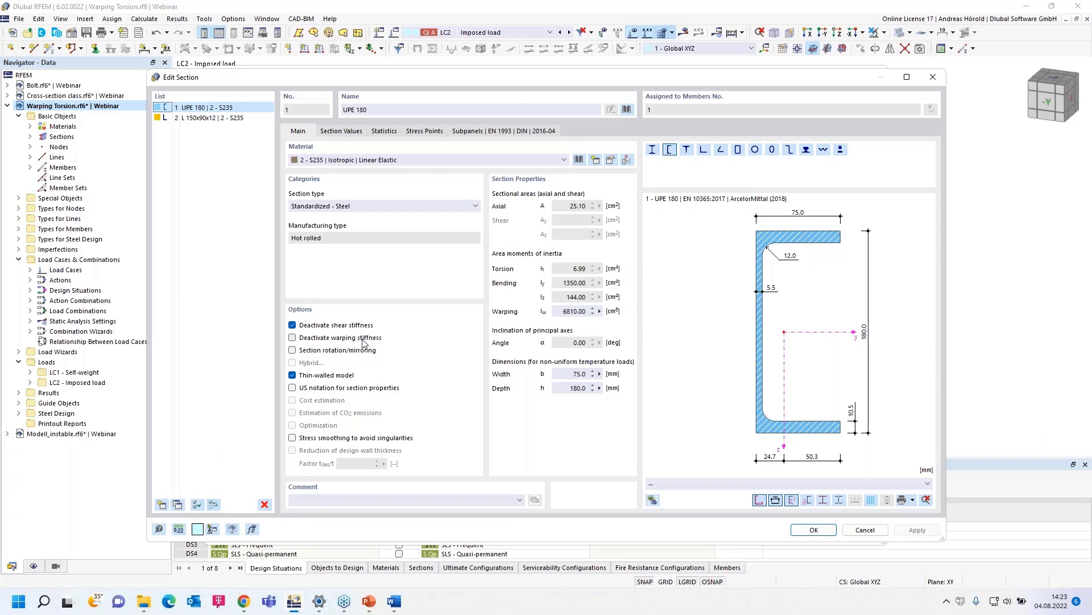
left_click(813, 529)
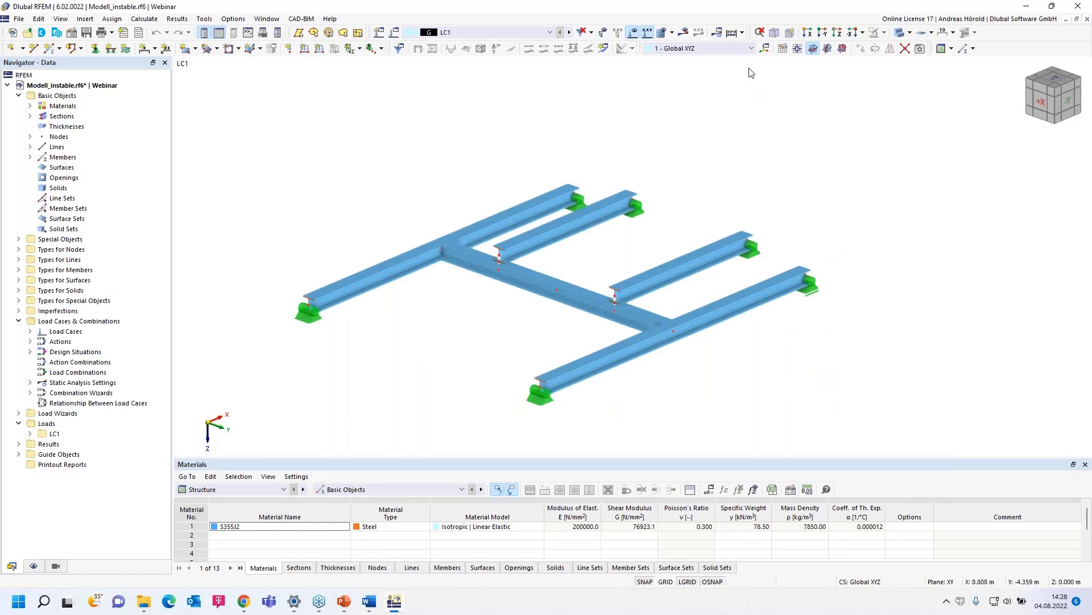
- Request the LC1 results for the Modell_instable model, run the required calculation, and acknowledge the message
left_click(683, 34)
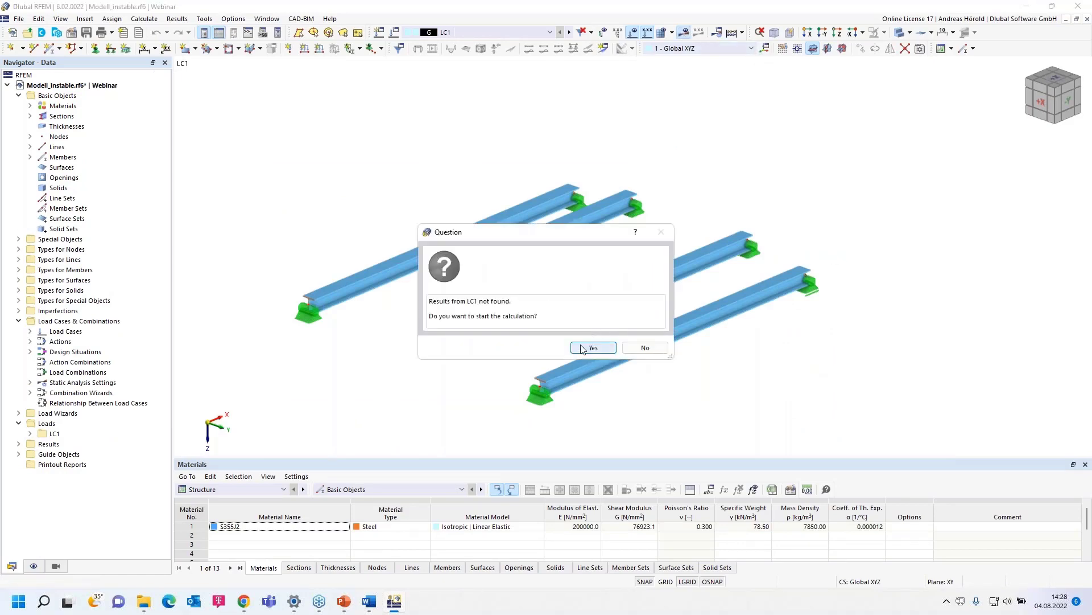
left_click(592, 346)
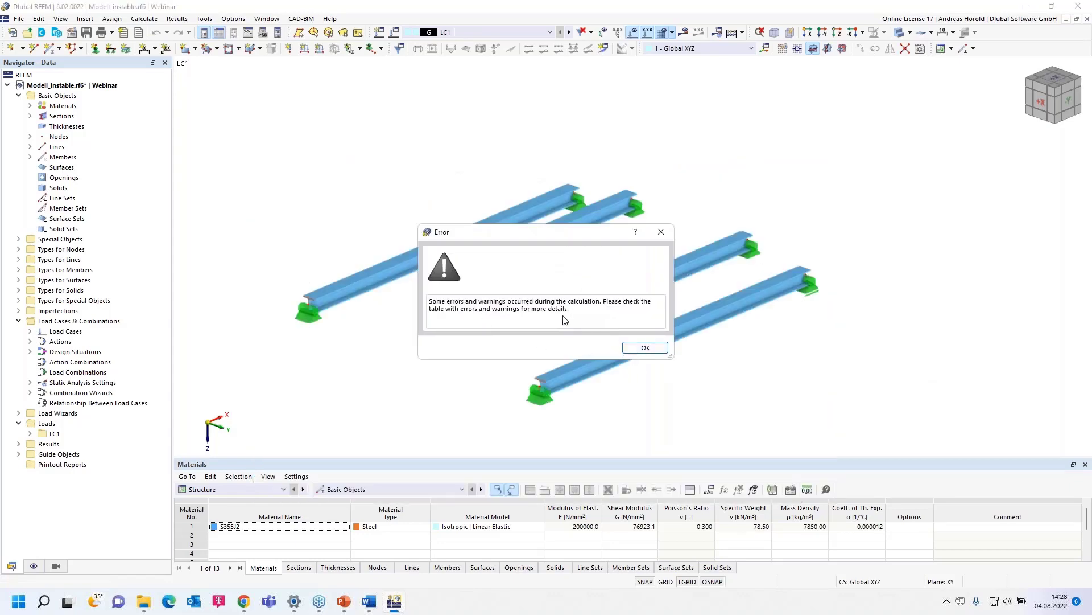
left_click(646, 347)
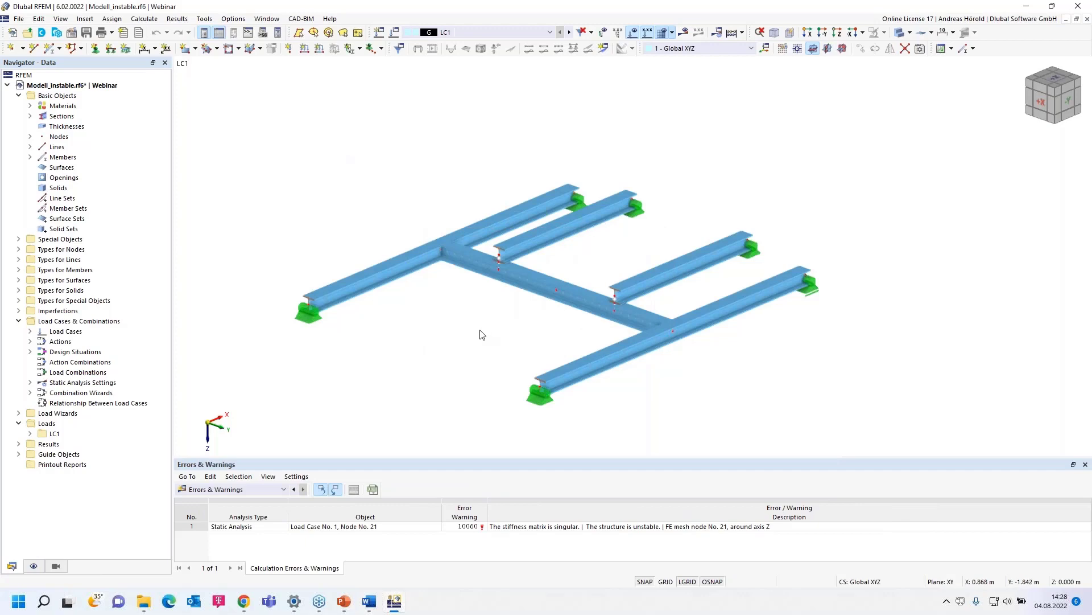
- Display the model as a wireframe and inspect the hinges on the short vertical members
scroll(484, 333, "up", 3)
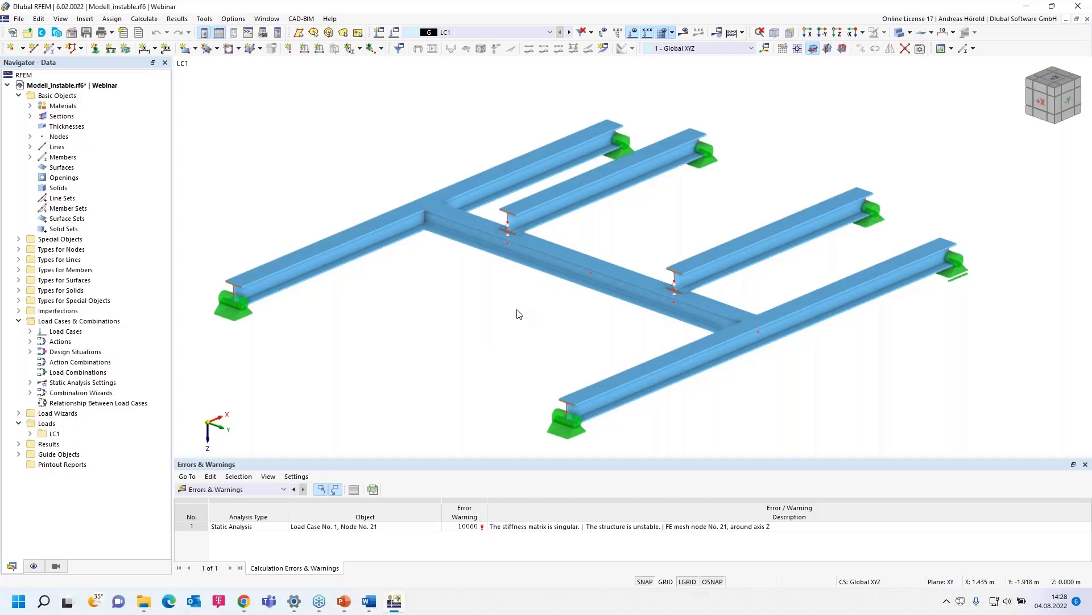
left_click(910, 33)
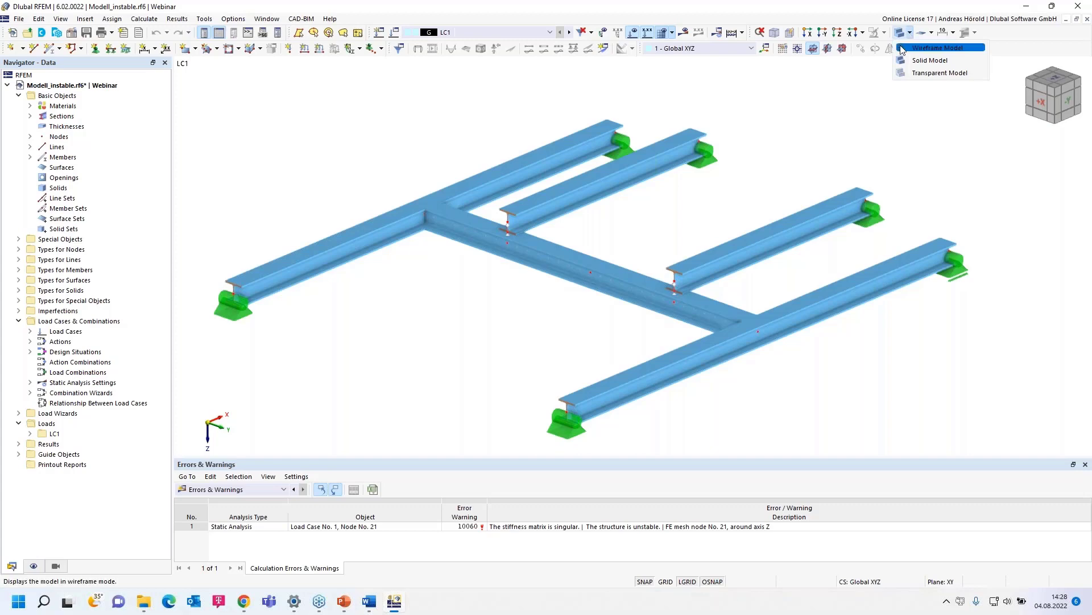
left_click(901, 50)
scroll(540, 336, "up", 3)
scroll(537, 330, "down", 1)
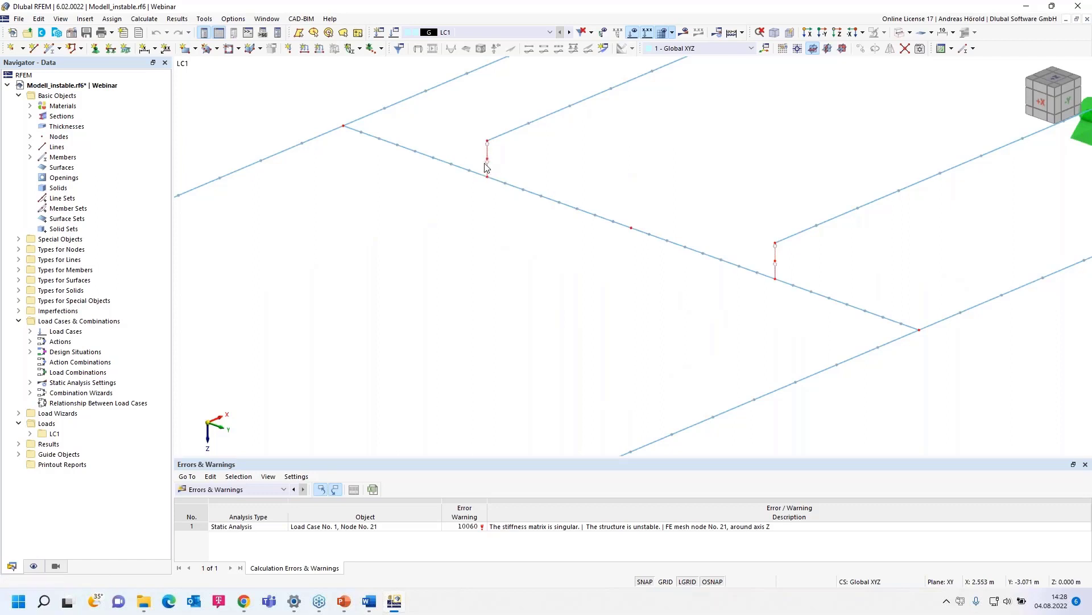
mouse_move(488, 172)
scroll(551, 300, "down", 3)
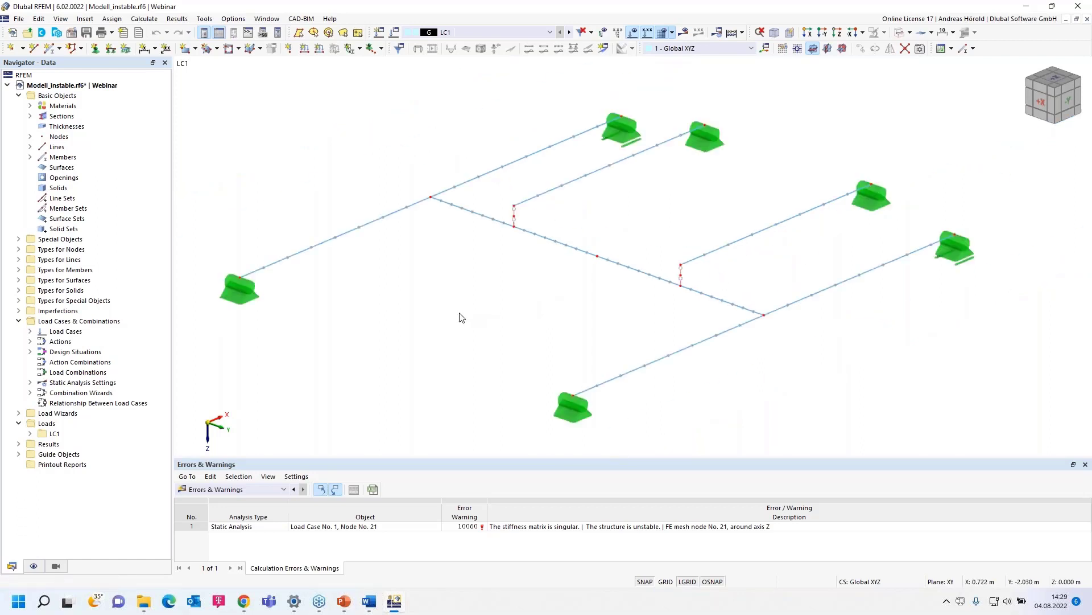
- Activate the Structure Stability analysis add-on in the model's base data and confirm
left_click(74, 35)
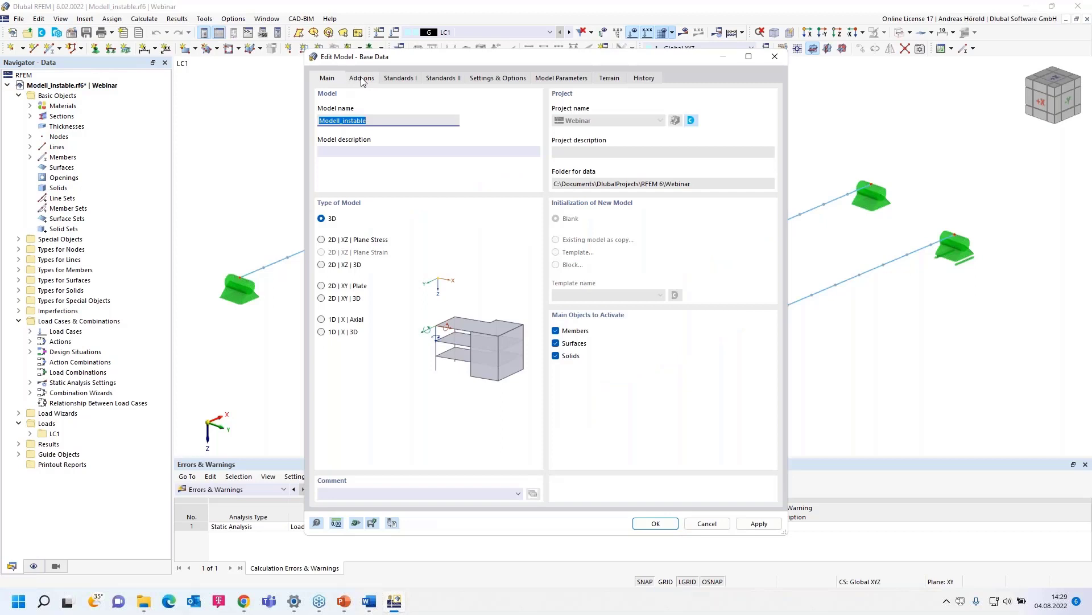
left_click(362, 79)
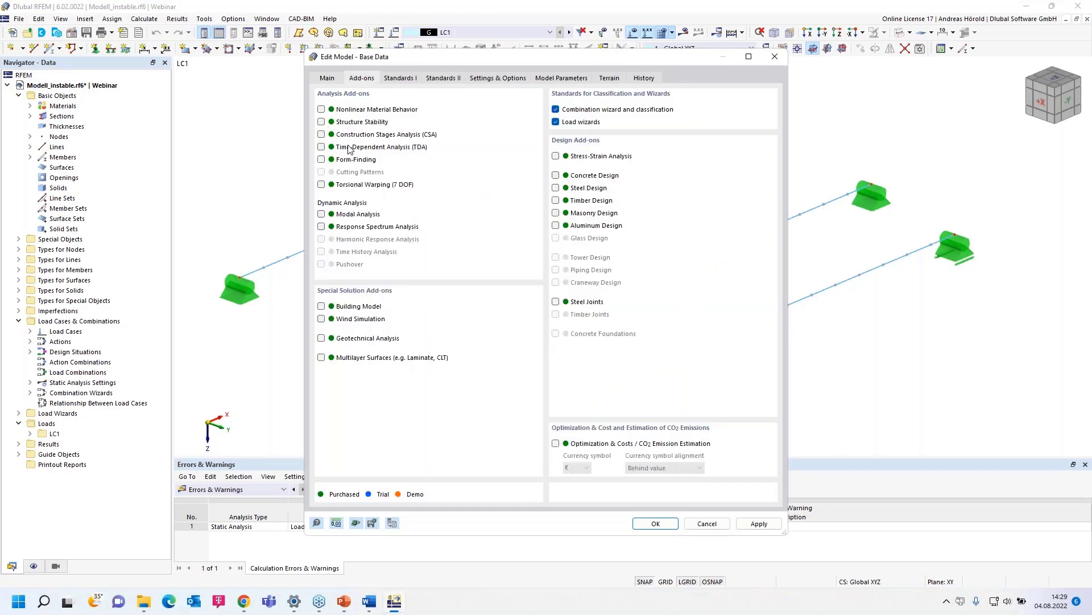
left_click(322, 122)
left_click(657, 523)
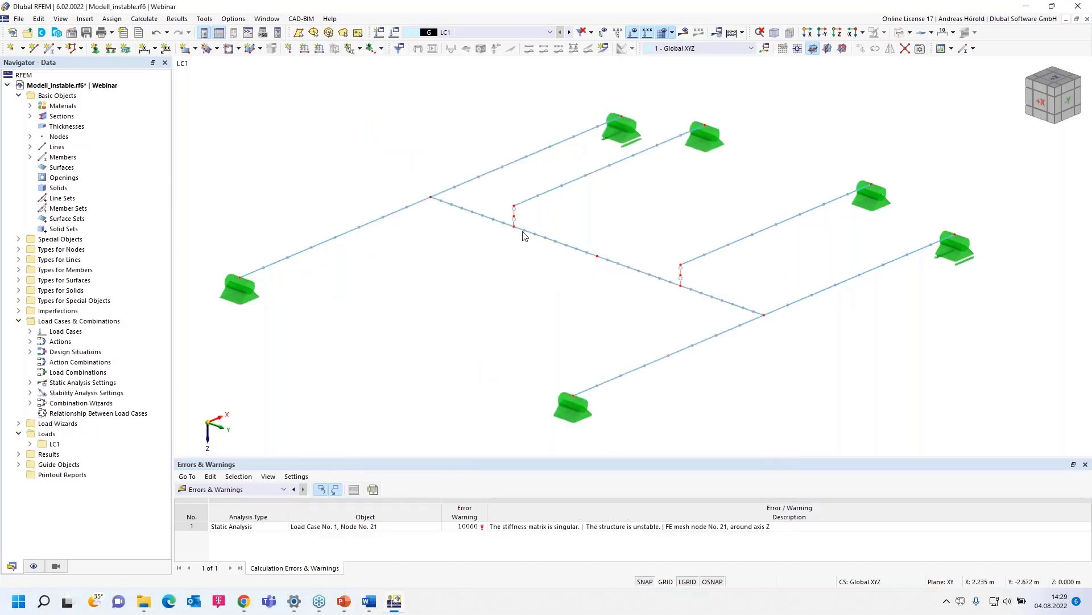
- Activate the critical load calculation for LC1, set its stability analysis to calculate without loading for instability check by mode shape, and confirm the settings
left_click(394, 34)
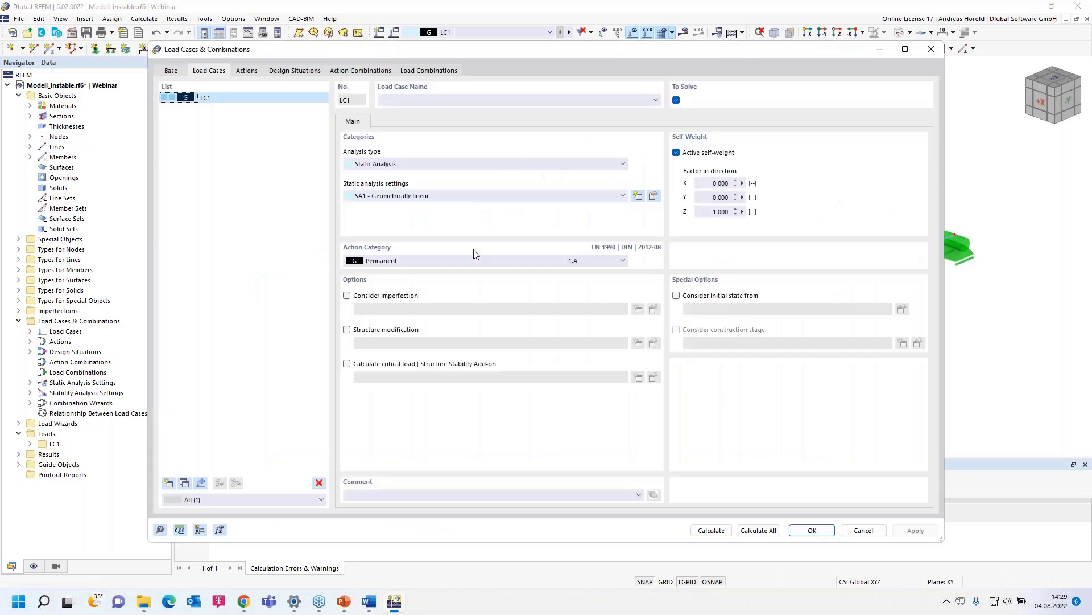
left_click(347, 364)
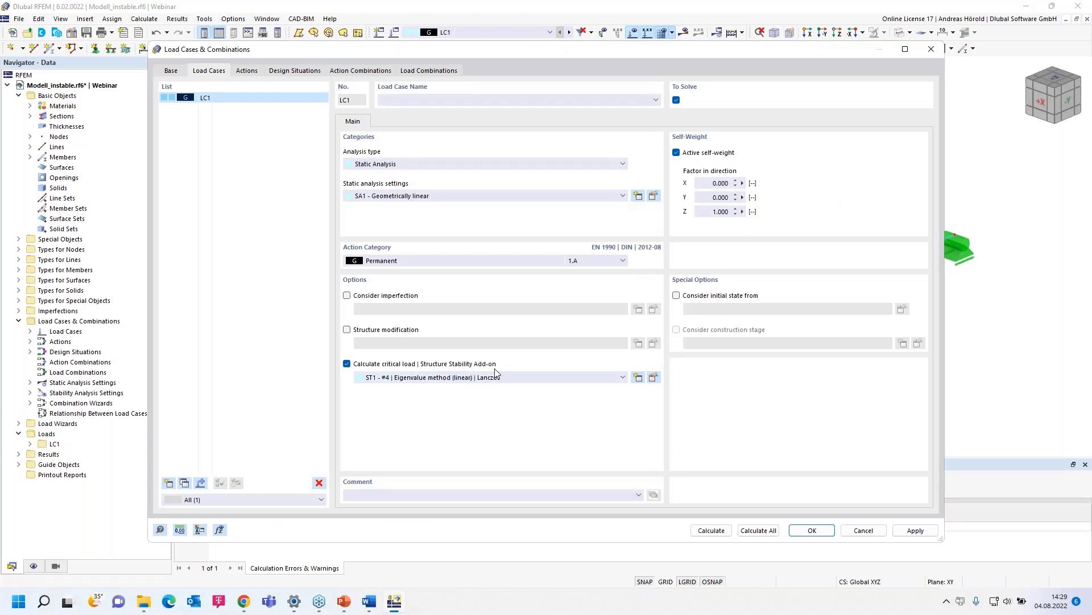
left_click(653, 379)
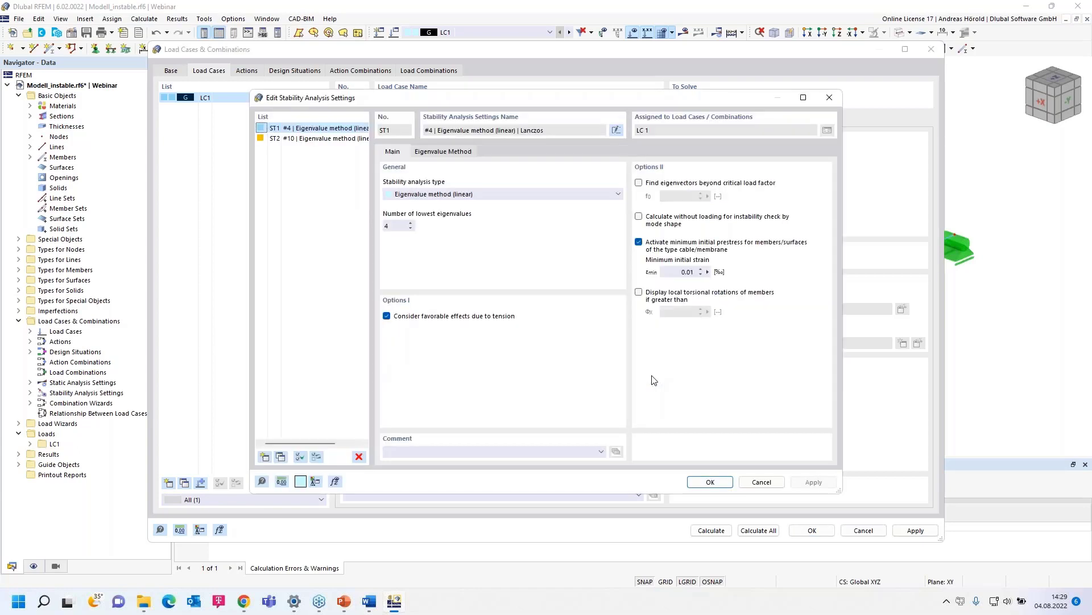
left_click(639, 217)
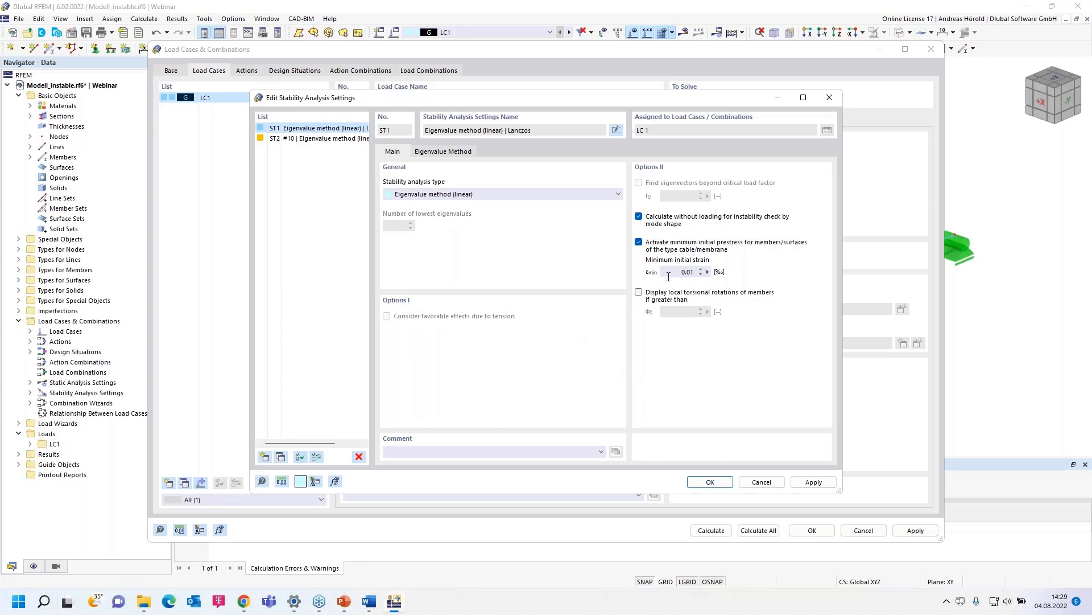
left_click(708, 481)
- Calculate LC1, acknowledge the error message, and inspect the first mode shape around the two short vertical members
left_click(711, 531)
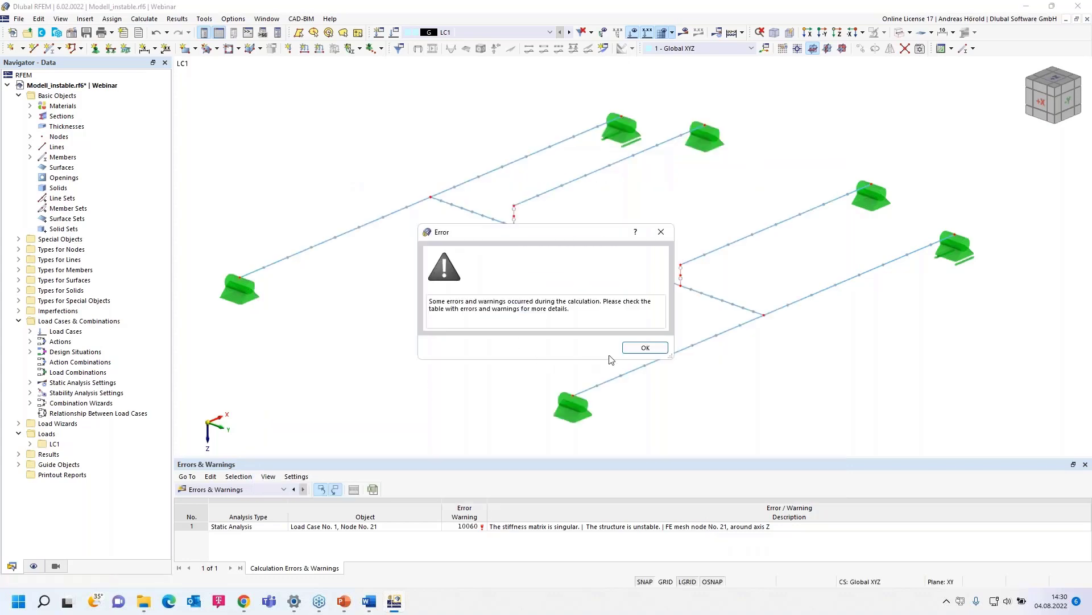
left_click(635, 349)
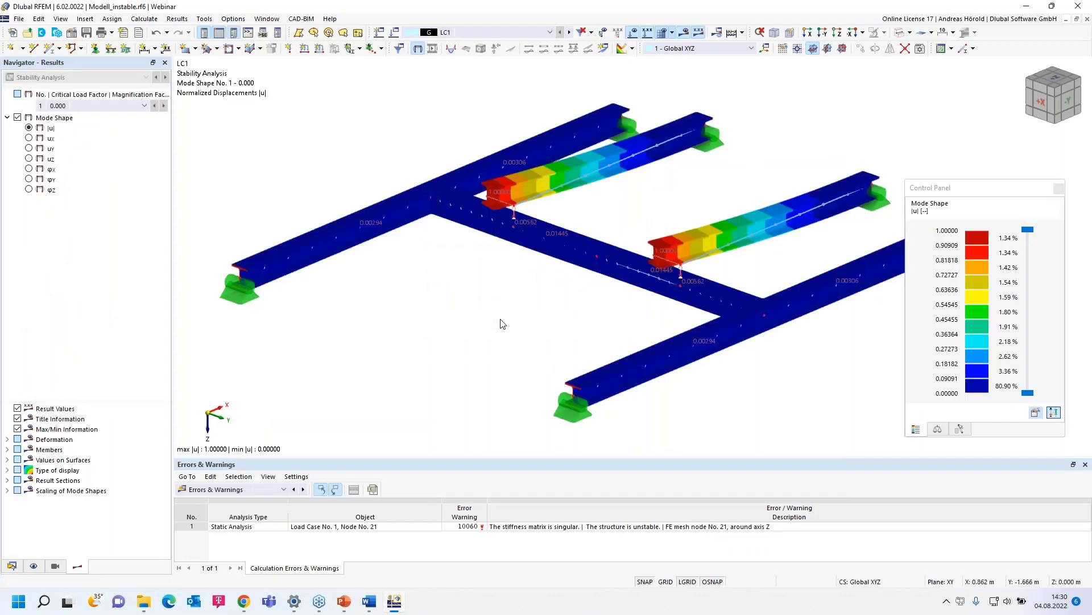
middle_click_drag(486, 324, 530, 309, "ctrl")
scroll(526, 312, "up", 4)
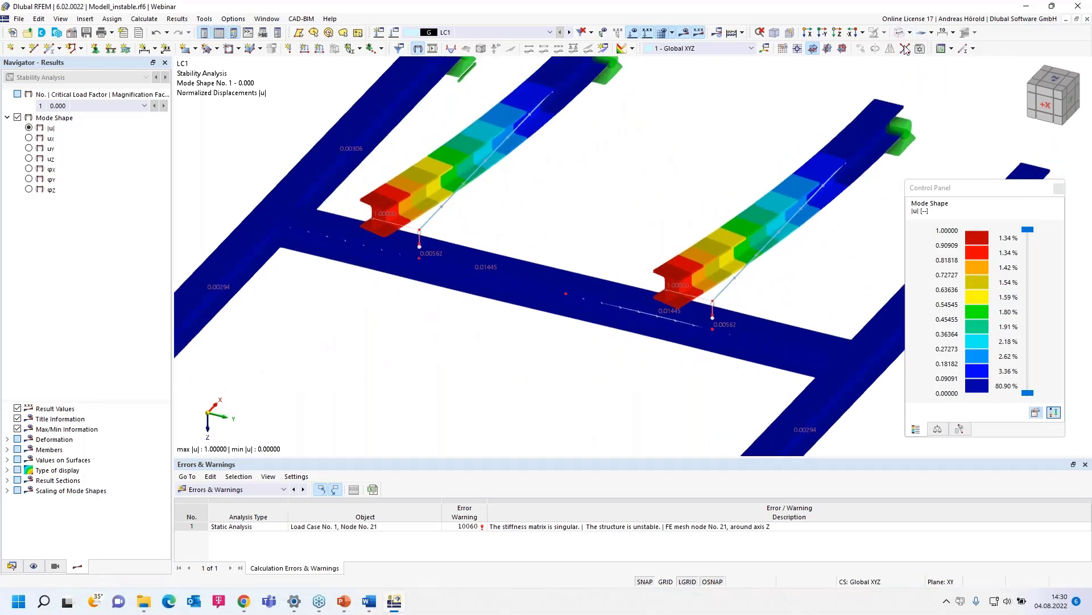
- Hide the results and delete the middle nodes of both short vertical members, merging the joined lines and members
left_click(684, 33)
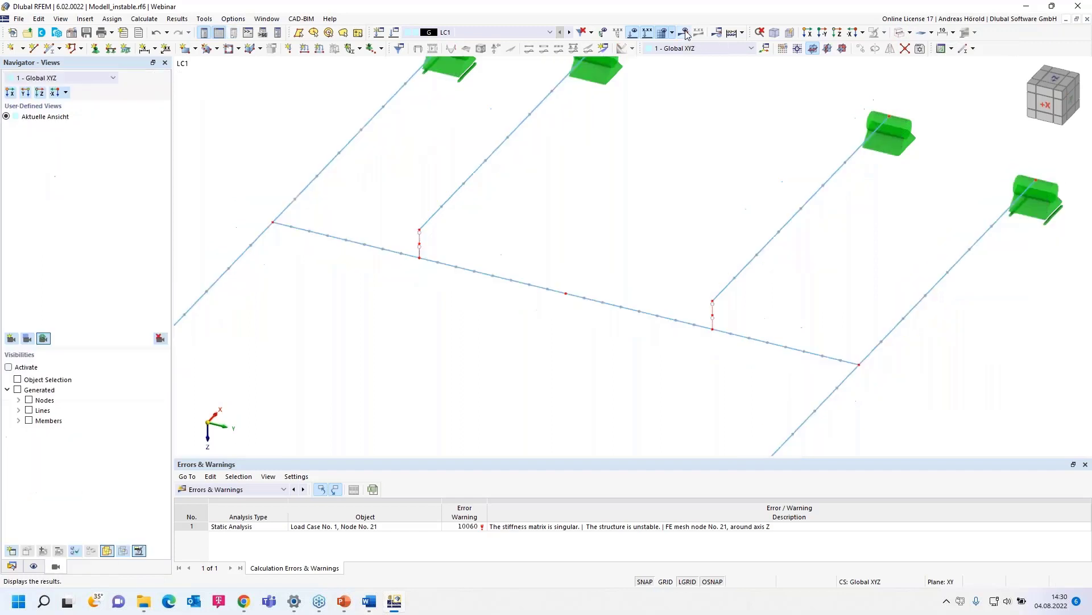
left_click(420, 245)
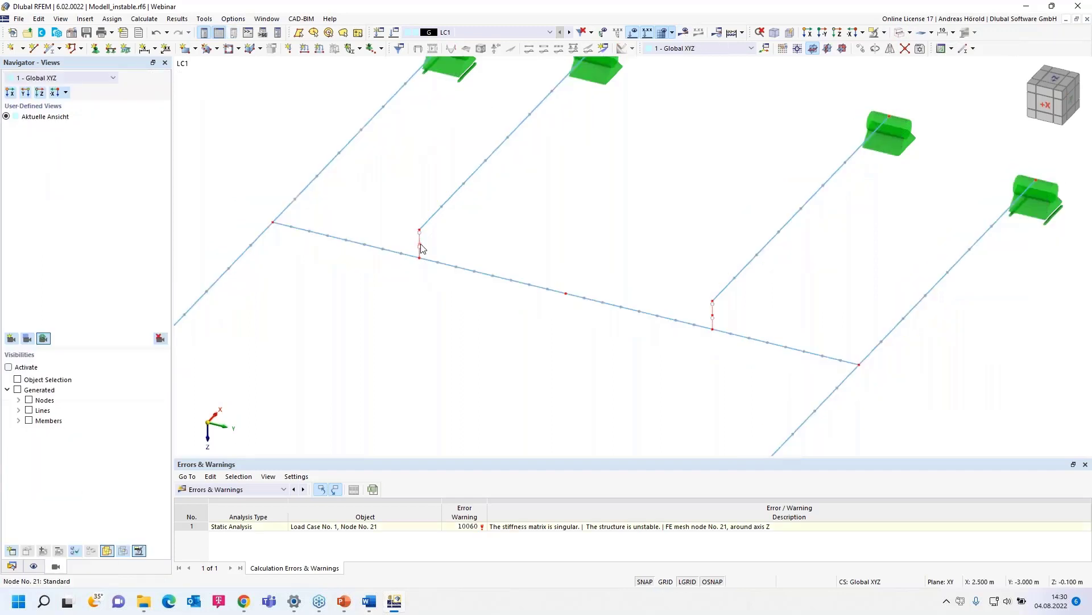
right_click(714, 319)
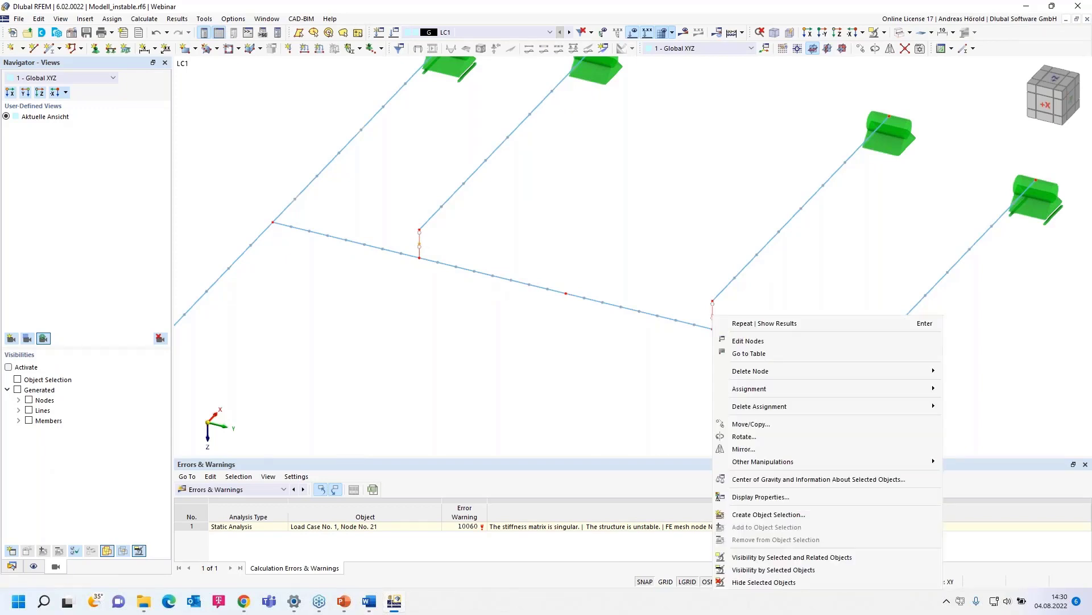
mouse_move(759, 375)
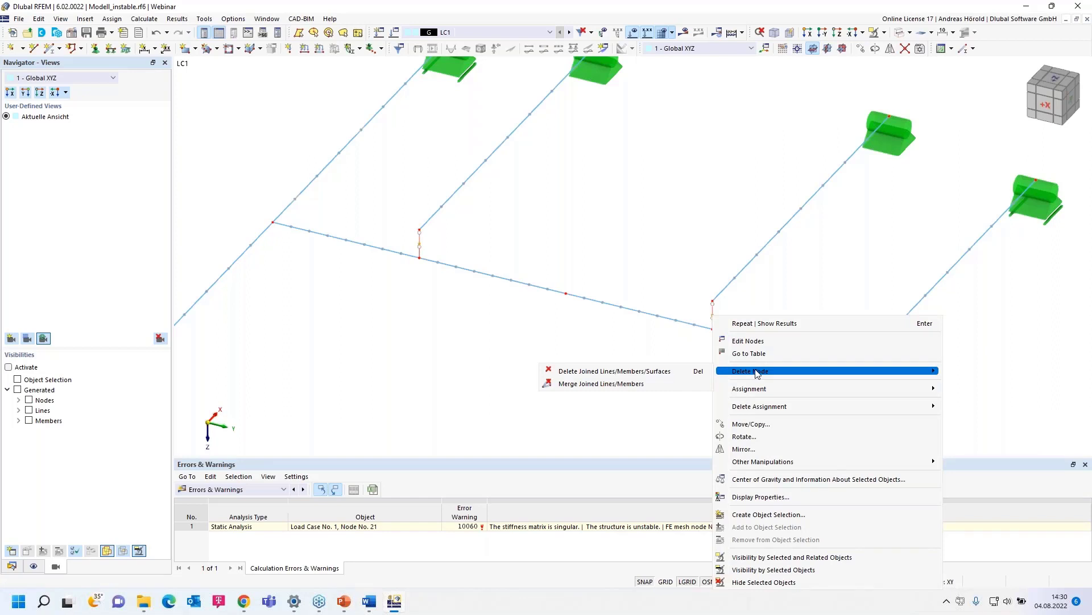
left_click(643, 386)
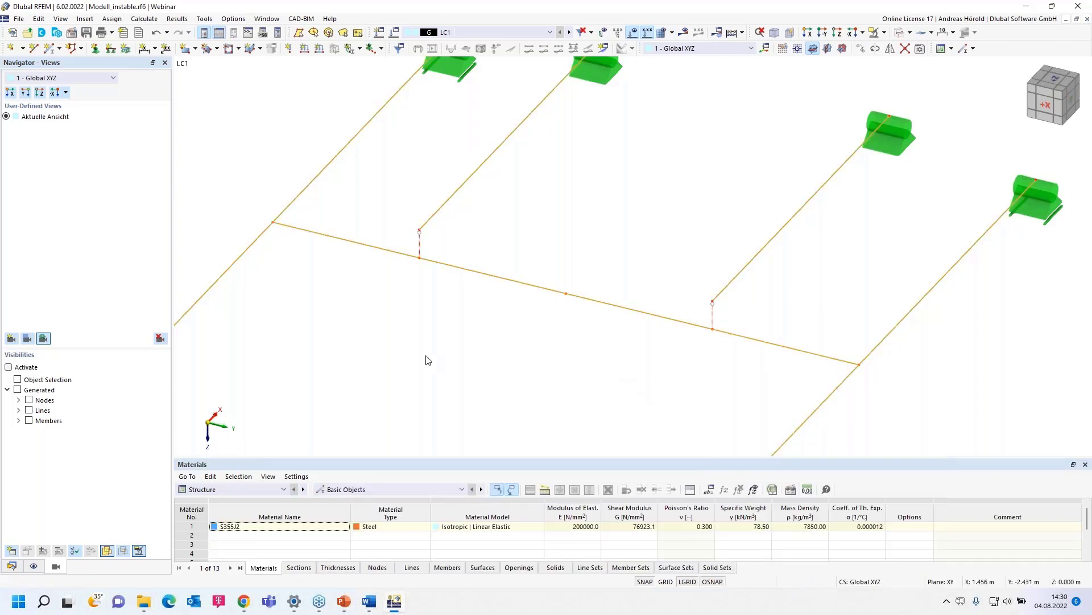
- Deactivate the critical load calculation for LC1, recalculate the load case, and inspect its global deformations
scroll(433, 357, "down", 5)
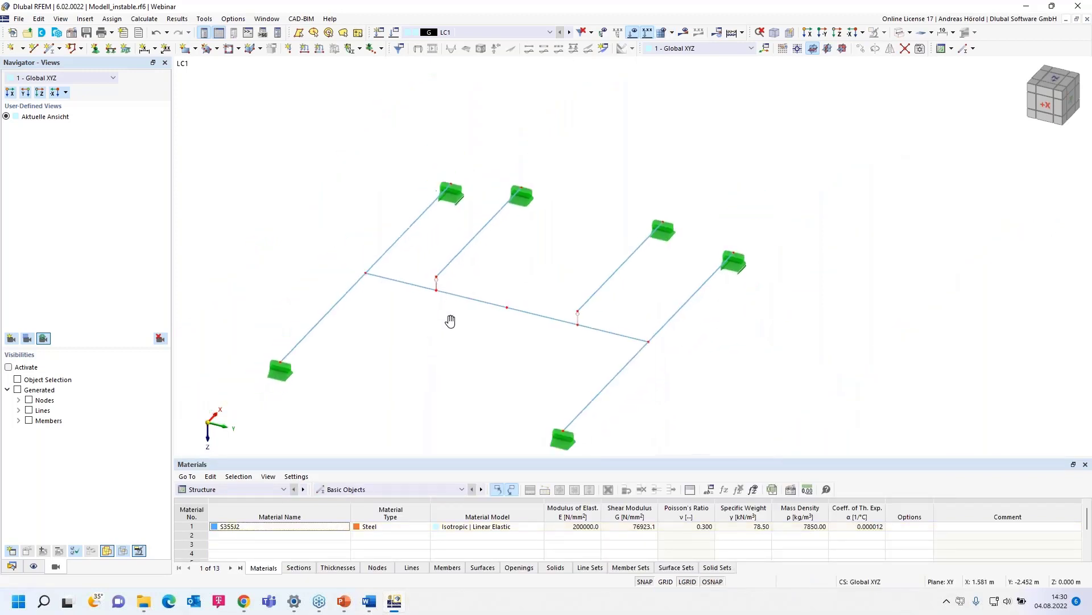
left_click(395, 33)
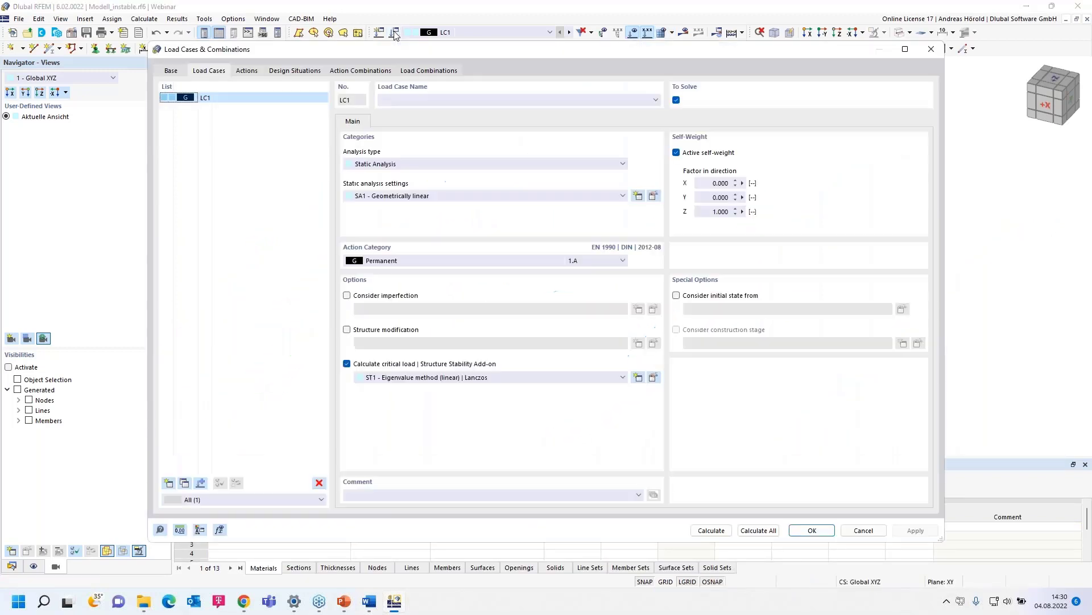
left_click(347, 364)
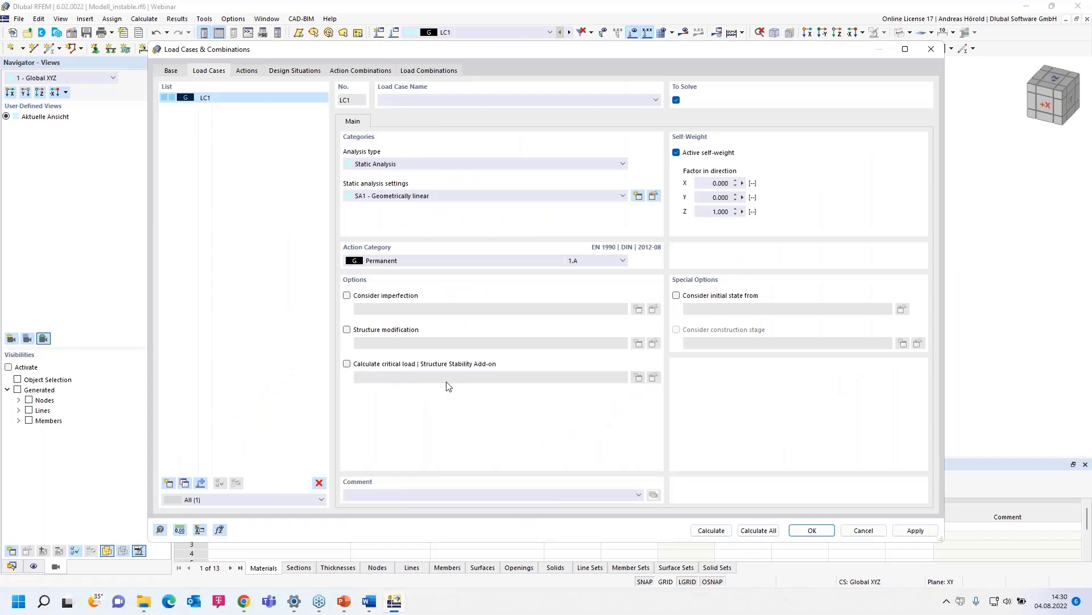
left_click(711, 529)
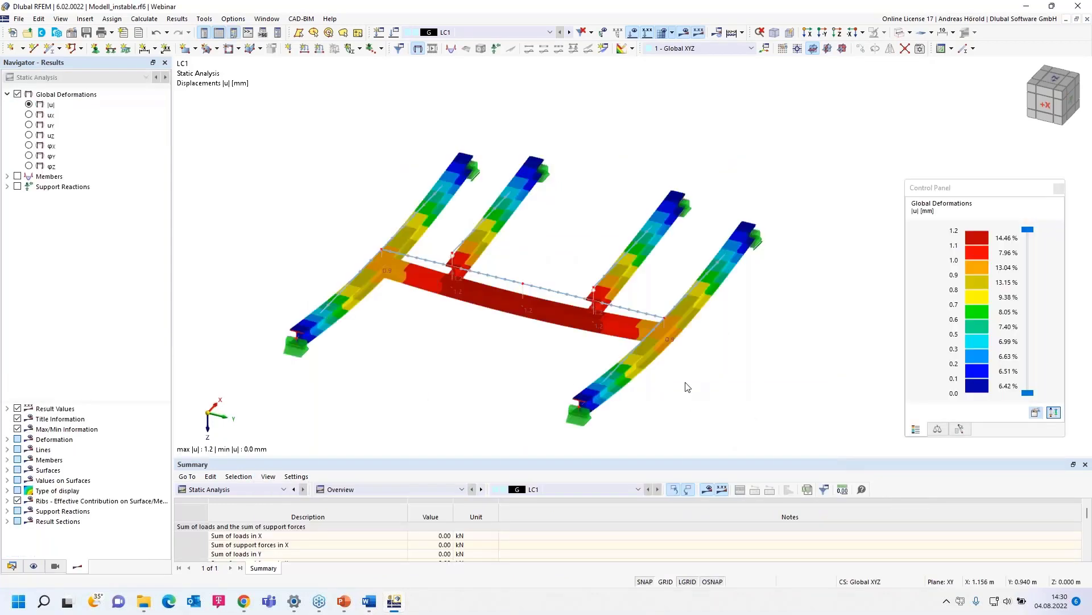
mouse_move(687, 389)
middle_mouse_down("ctrl")
mouse_move(664, 374)
mouse_move(634, 317)
mouse_move(641, 364)
mouse_move(693, 377)
mouse_move(698, 359)
mouse_move(592, 351)
mouse_move(691, 373)
middle_mouse_up("ctrl")
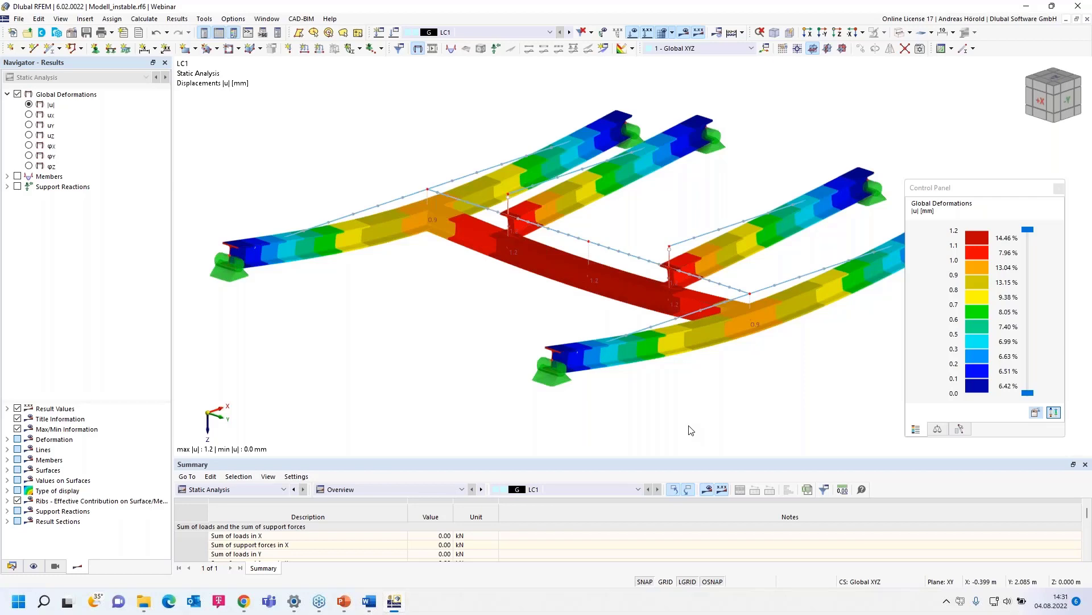
- Create a printout report, open its print setup, and set the header's first line to "Dlubal Software GmbH"
left_click(124, 33)
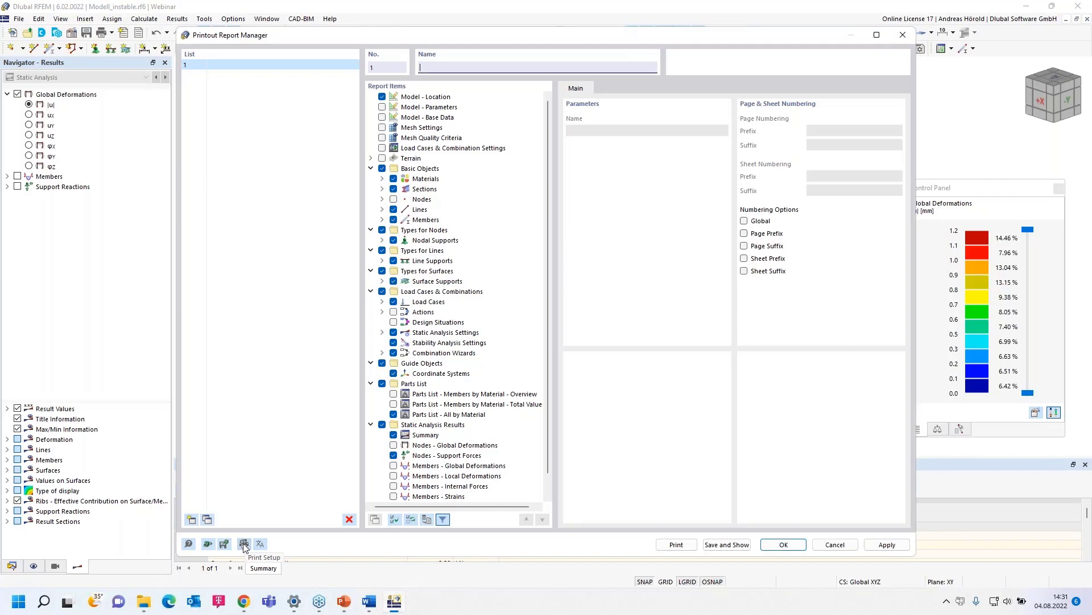
left_click(244, 544)
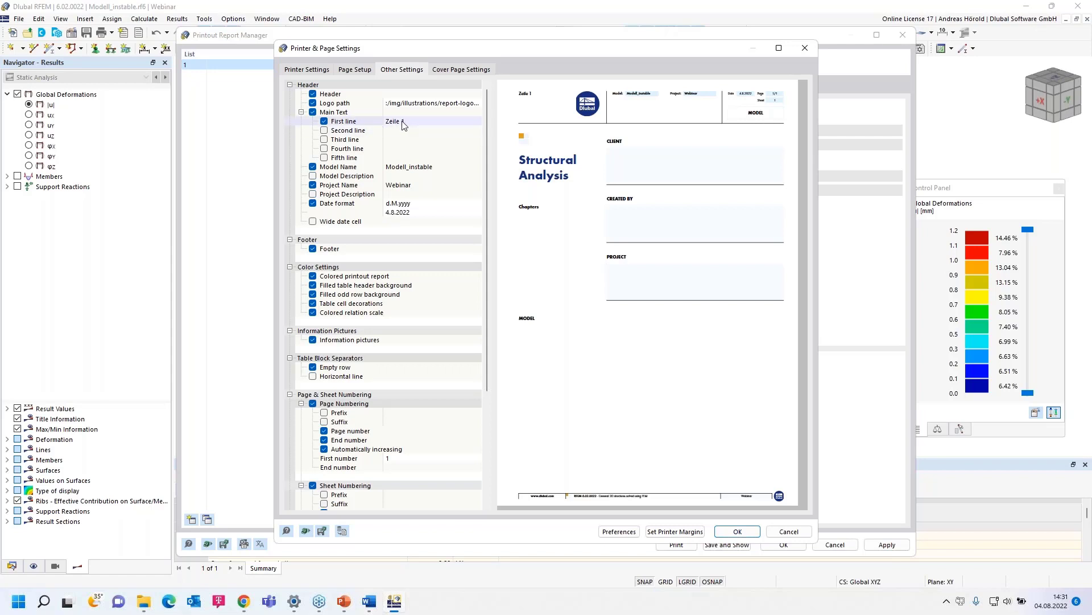
scroll(402, 366, "down", 5)
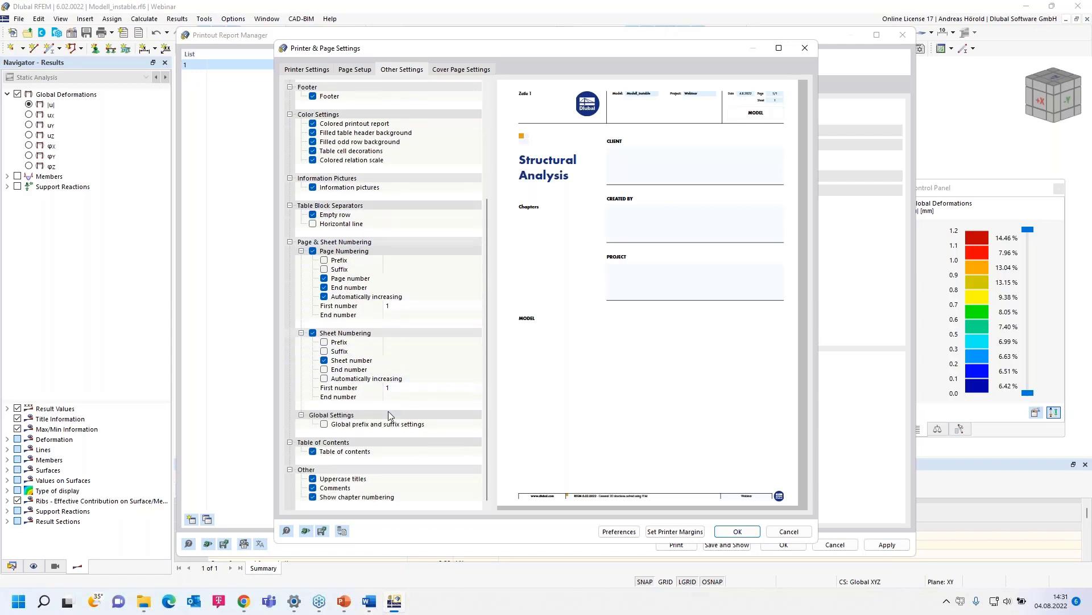
scroll(392, 410, "up", 5)
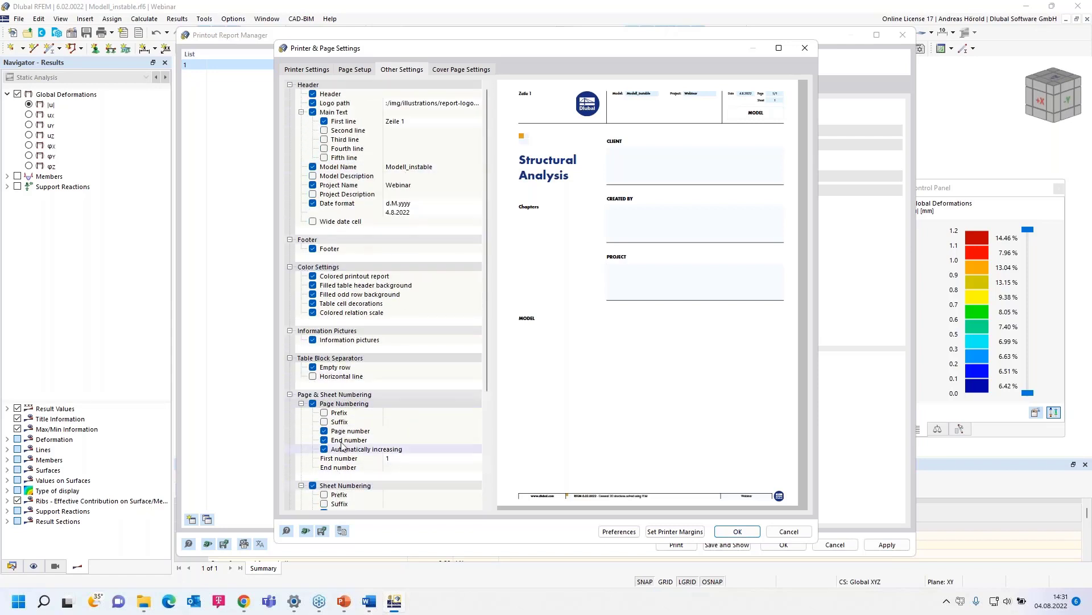
left_click(400, 121)
type("Dlubal")
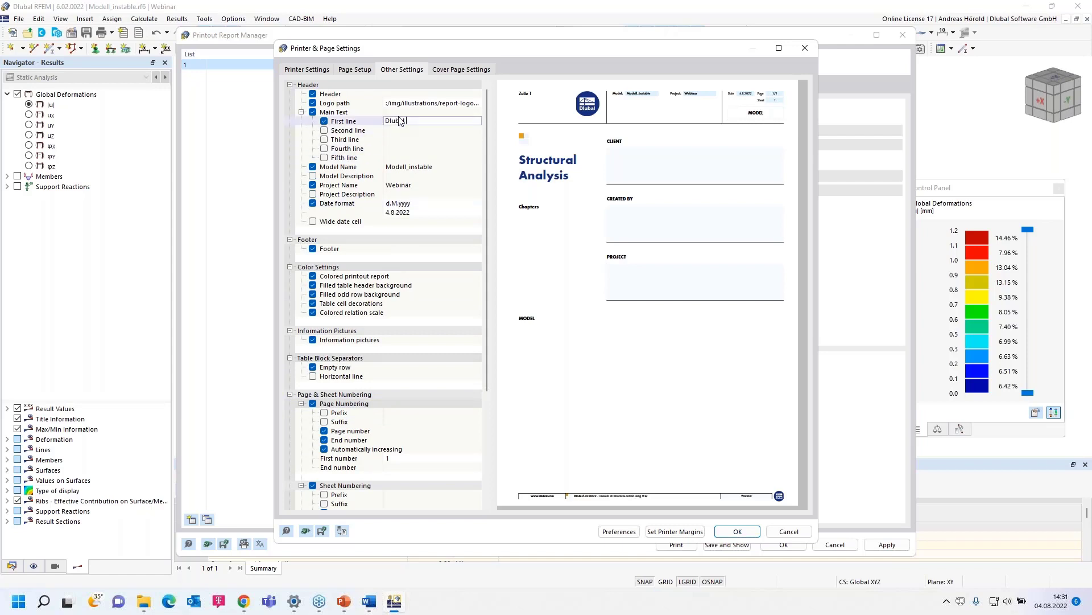
type(" Software GmbH")
- Enable the header's second and third lines and enter the company's street address and postcode with town, leaving the fourth line off
left_click(403, 132)
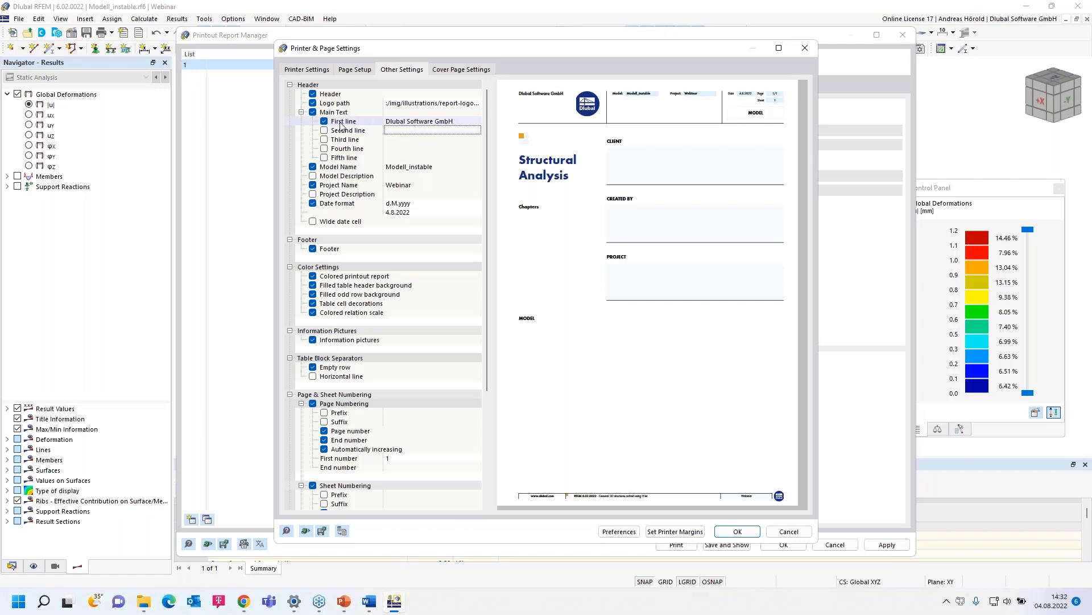
left_click(323, 130)
left_click(324, 139)
left_click(407, 130)
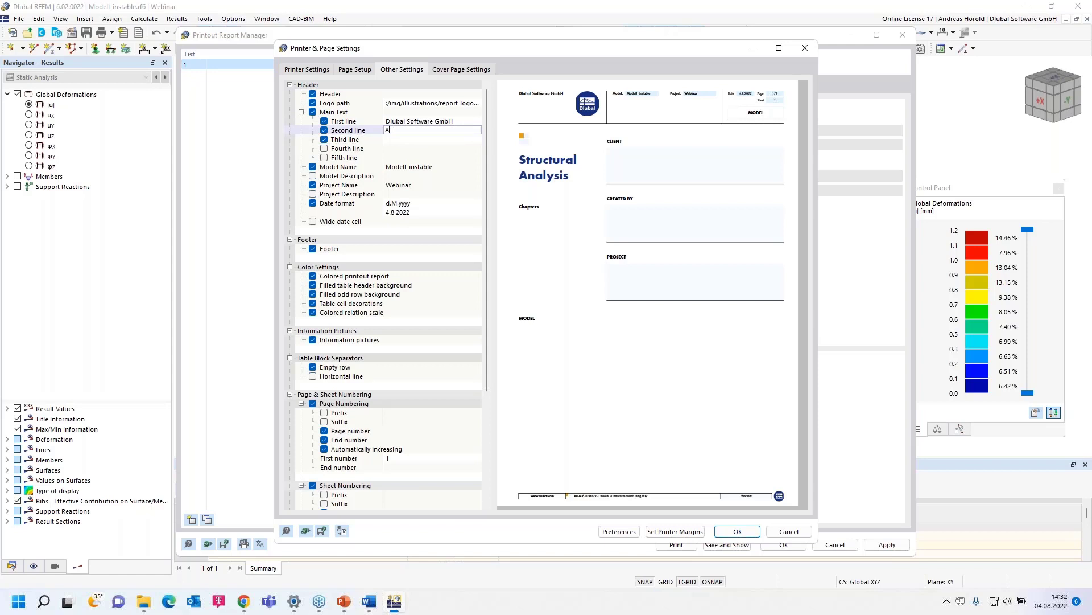
type("Am Zellweg 2")
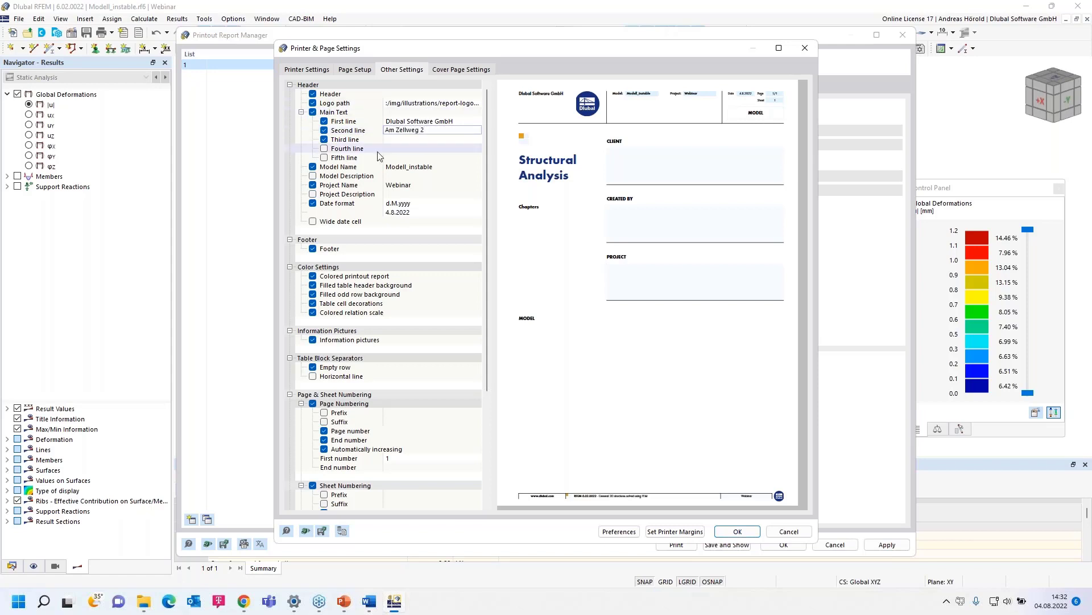
left_click(404, 140)
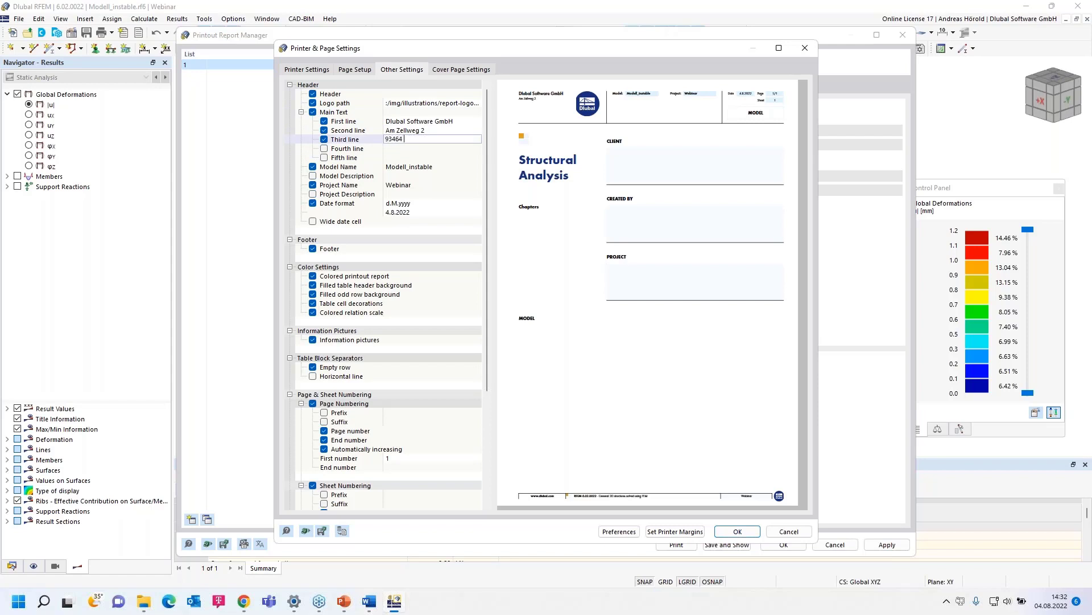
type("93464 Tiefenbach")
left_click(324, 149)
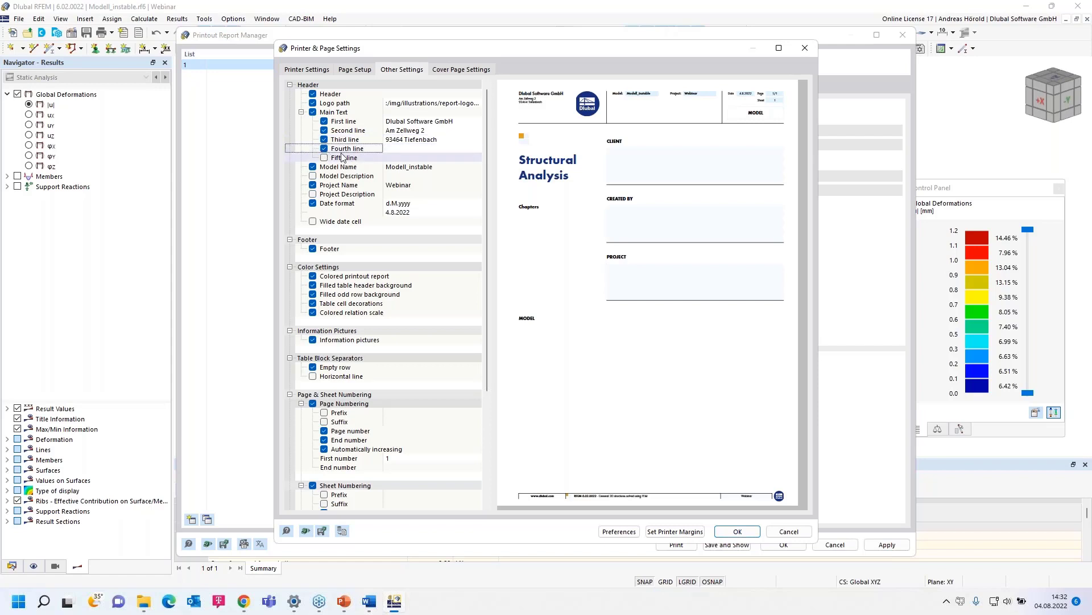
left_click(324, 148)
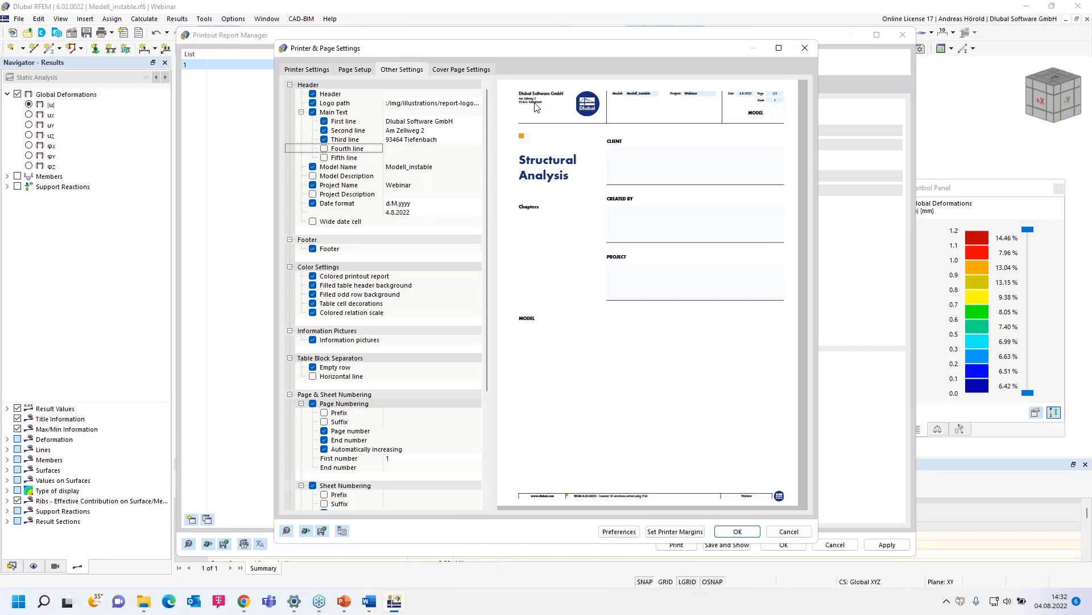
- Browse the page settings templates, preview Dlubal Standard Toner Saving A4, and close the templates without applying one
left_click(305, 528)
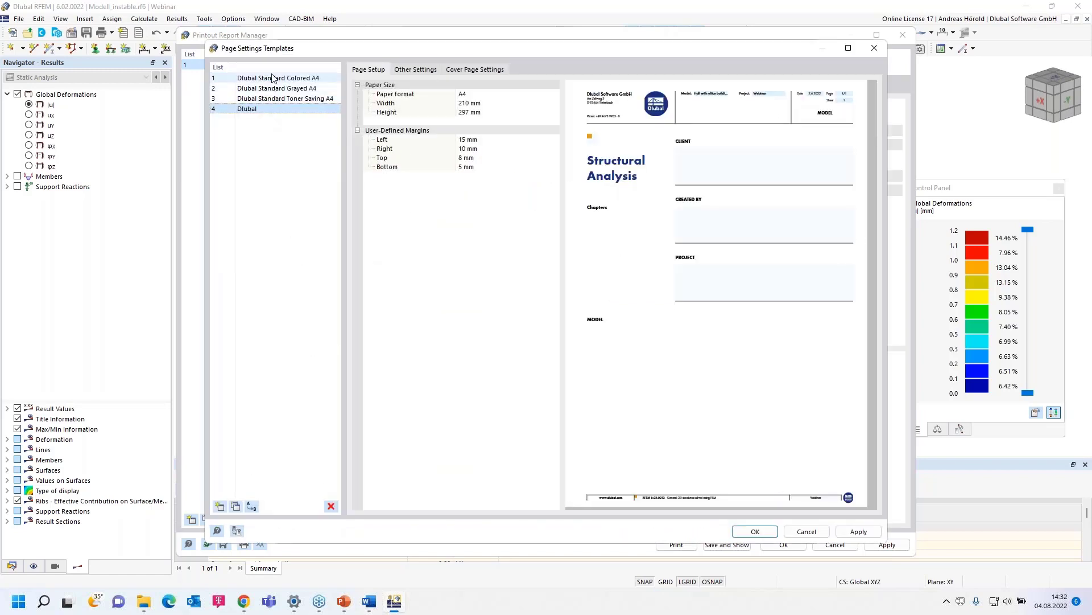
key("Up")
key("Up")
key("Up")
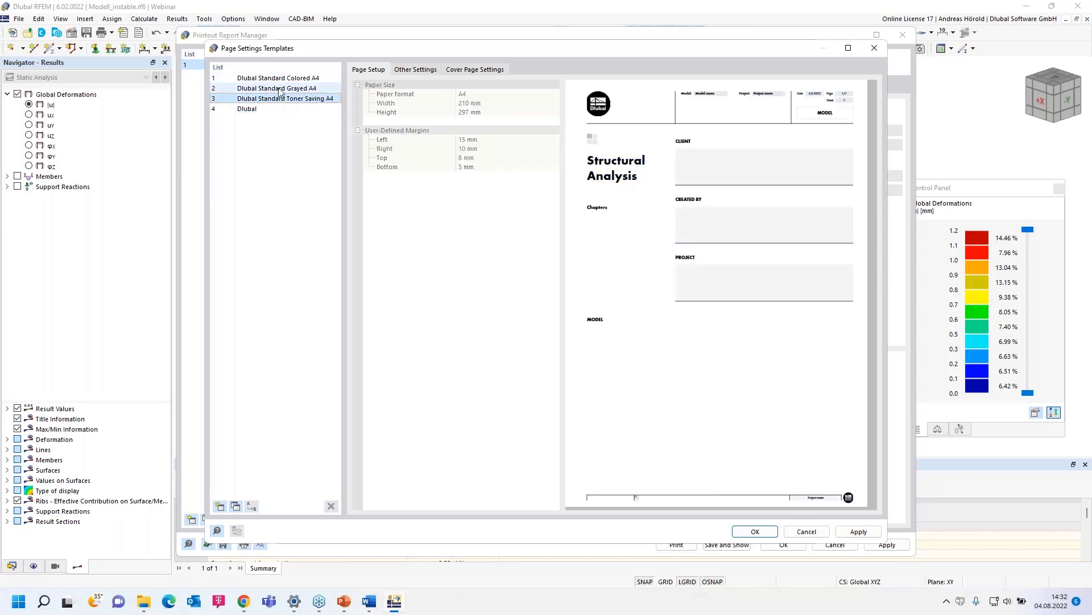
left_click(279, 100)
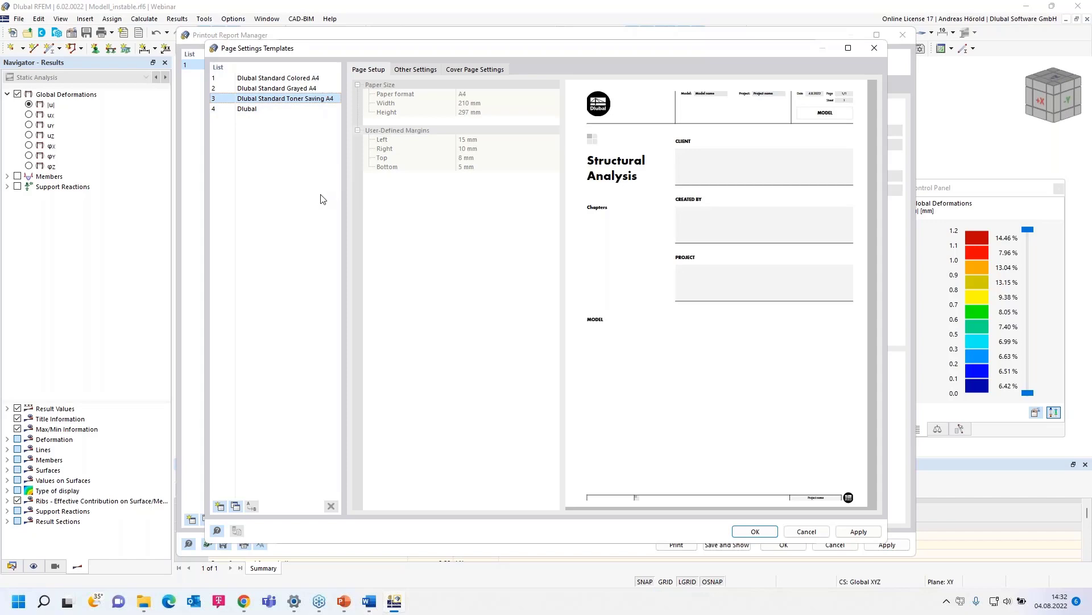
left_click(807, 532)
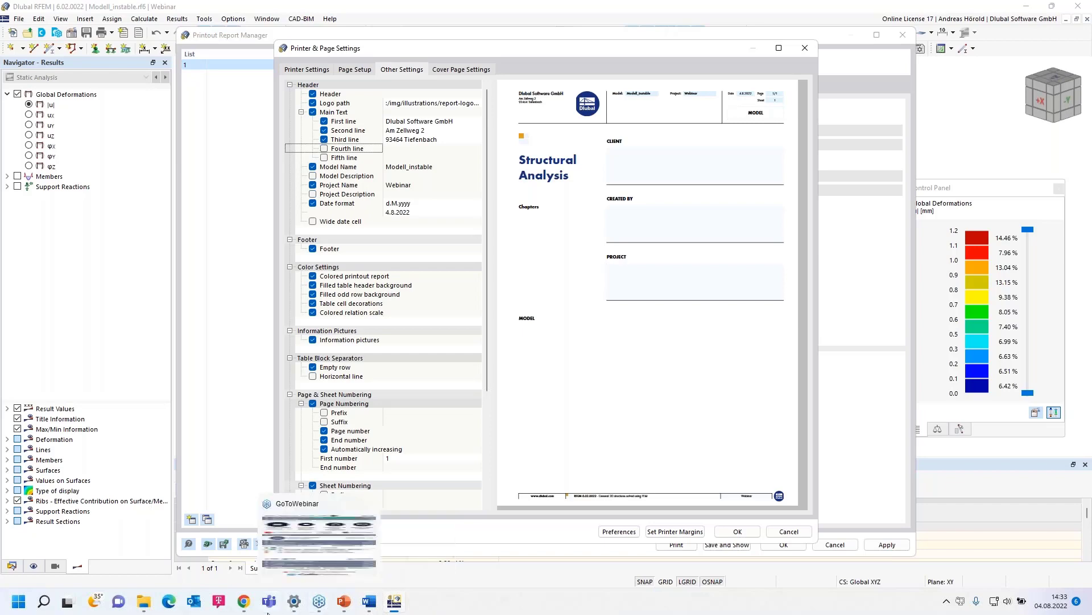
- Switch to Chrome and open the Webinars page among the events on the Dlubal website
left_click(244, 602)
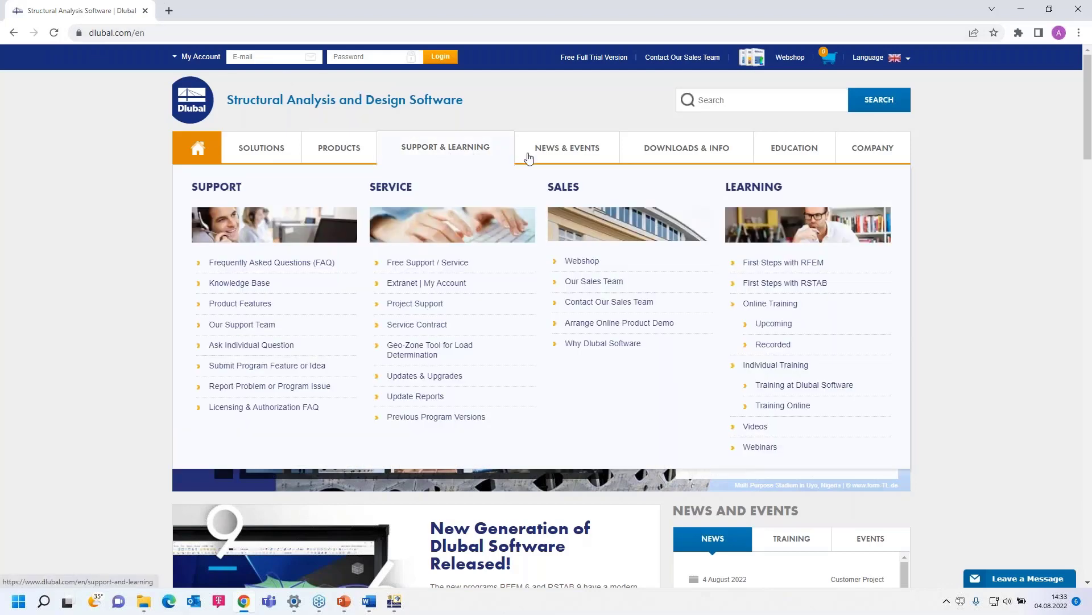
mouse_move(578, 148)
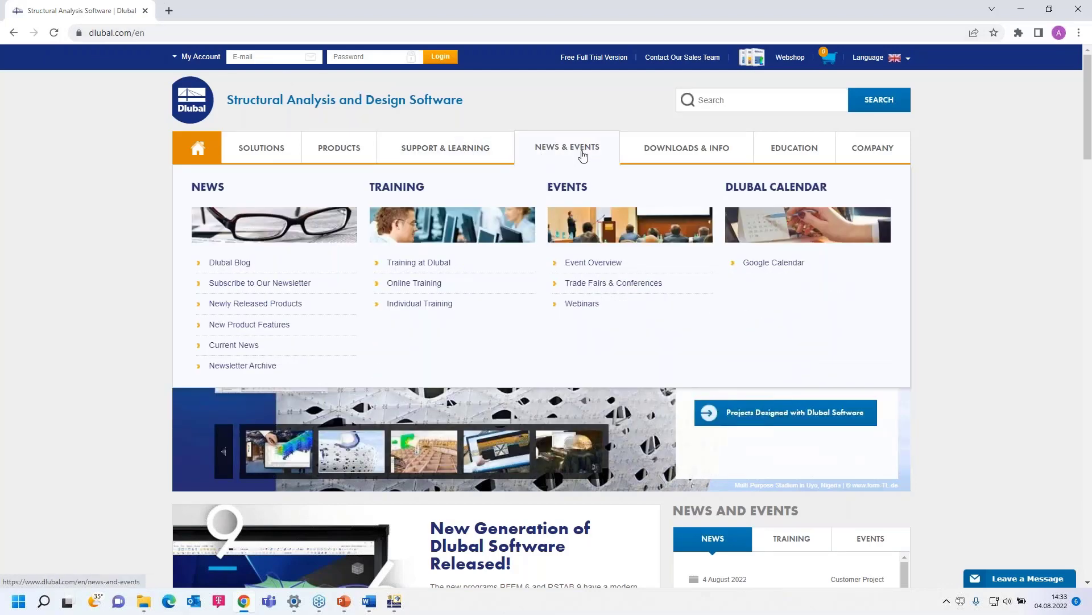
left_click(581, 305)
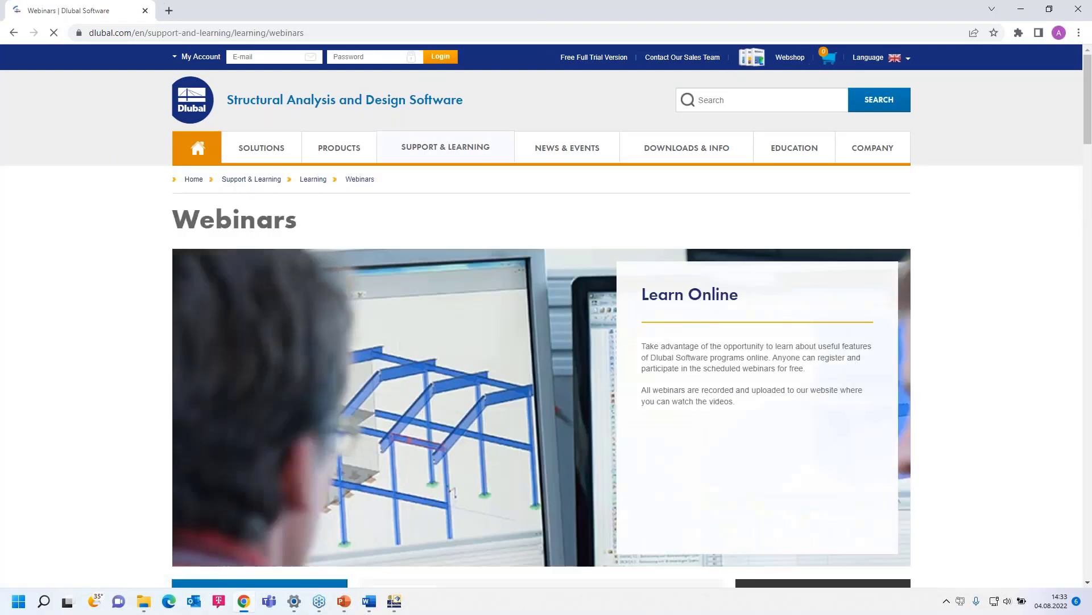
- Look through the webinars list and open the August 2022 webinar "Most Frequently Asked Questions Answered by Dlubal's Support Team"
scroll(540, 313, "down", 4)
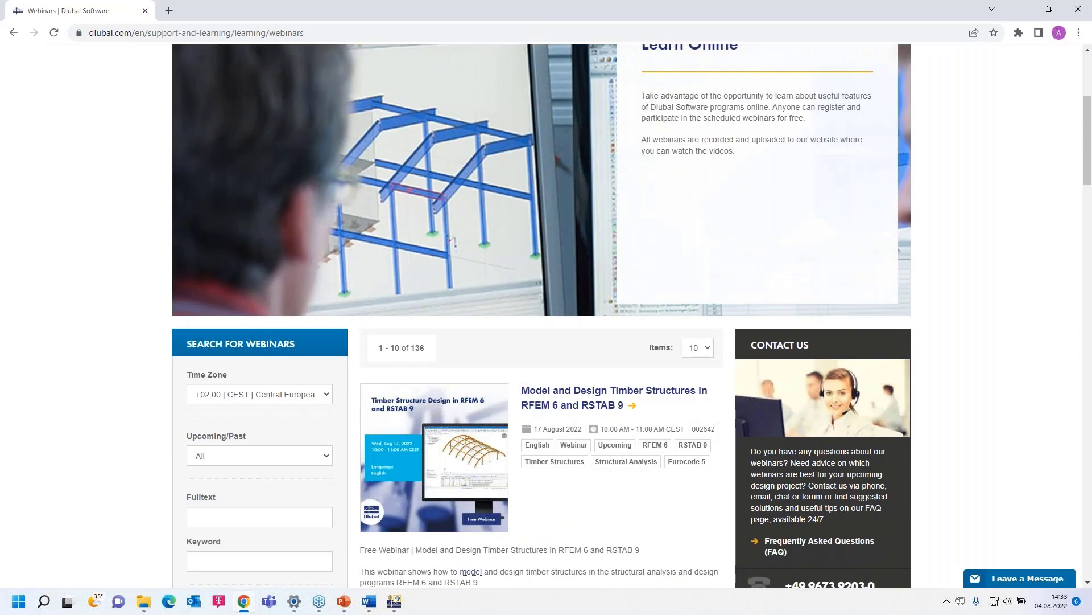
scroll(601, 209, "down", 6)
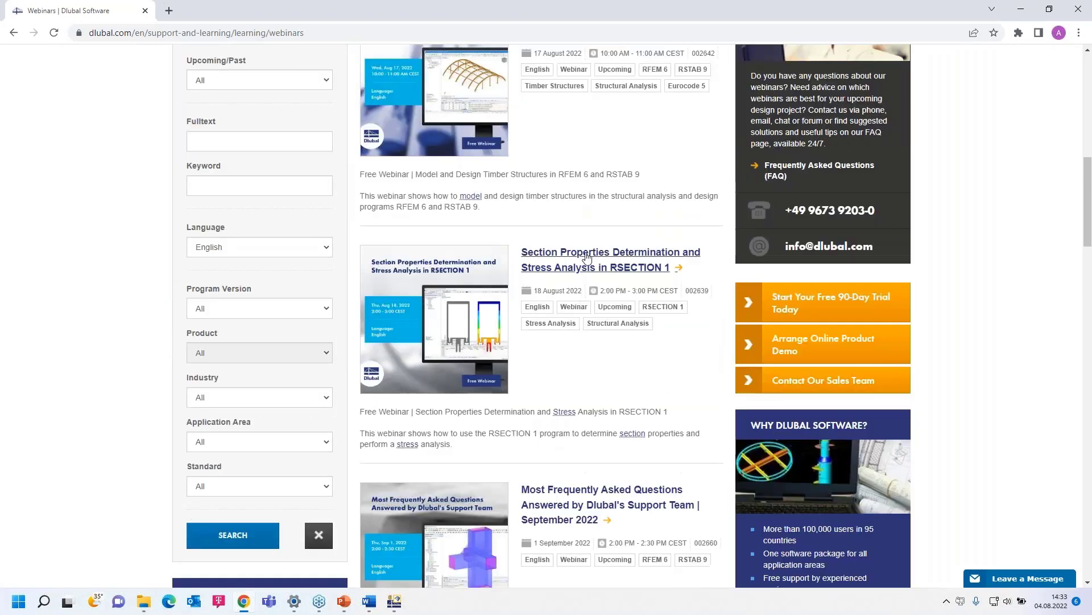
scroll(601, 209, "up", 3)
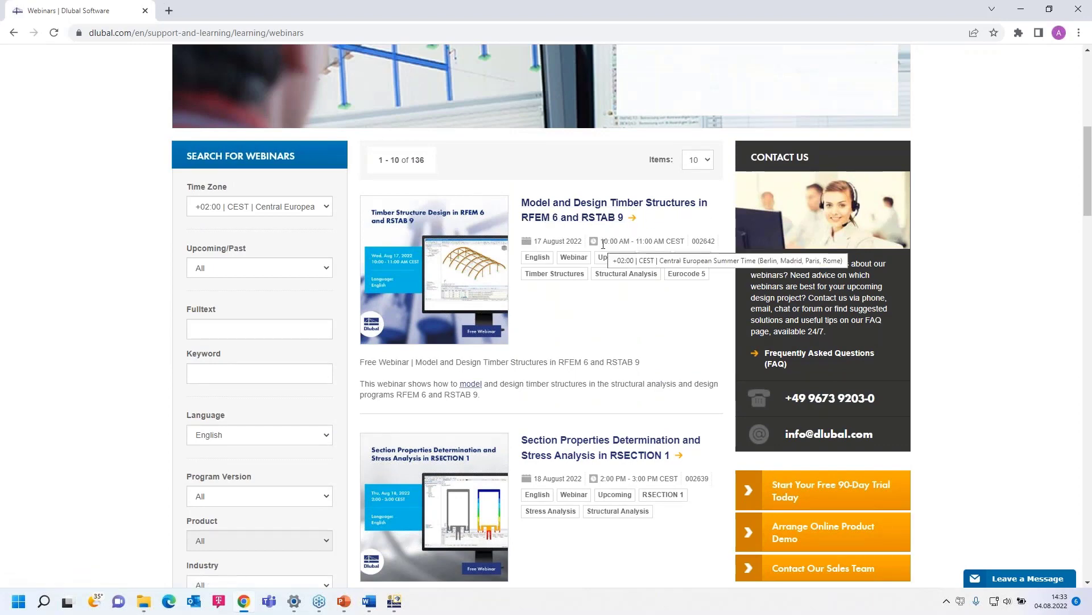
scroll(603, 242, "down", 1)
scroll(603, 244, "down", 6)
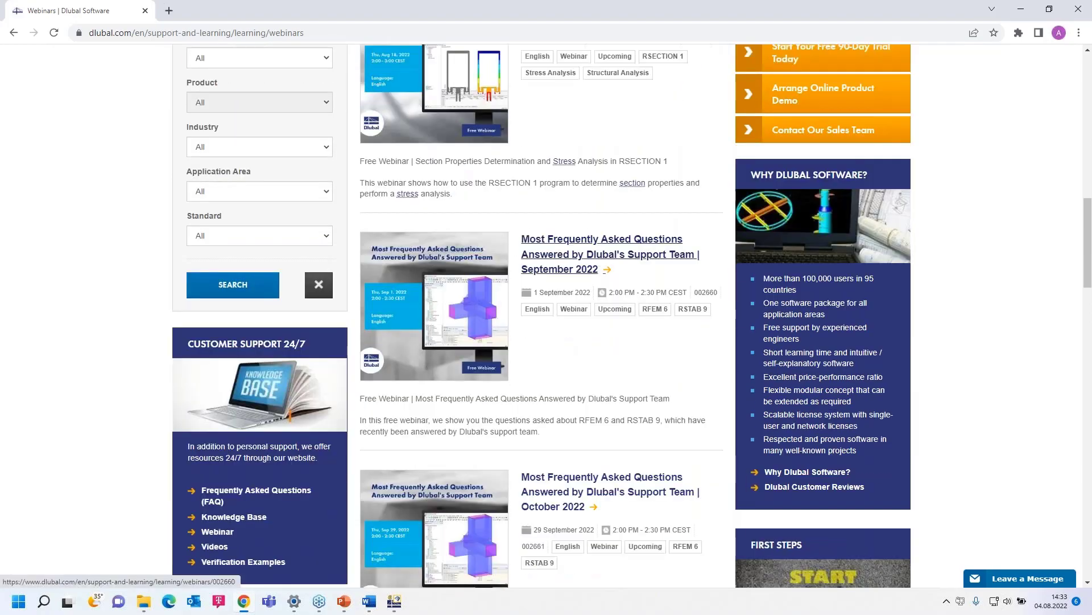
scroll(542, 169, "down", 10)
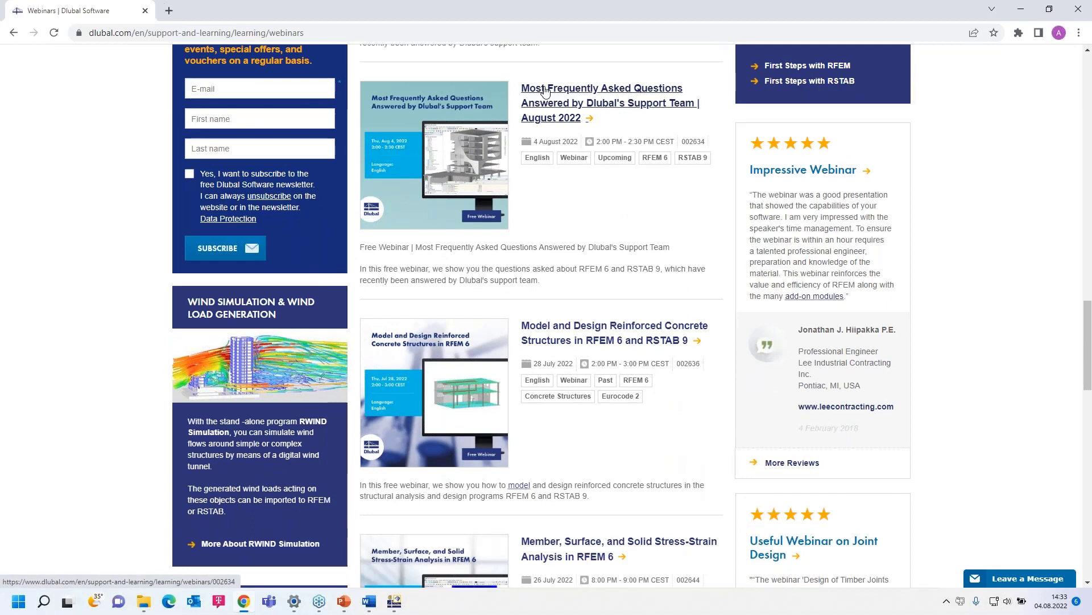
left_click(545, 92)
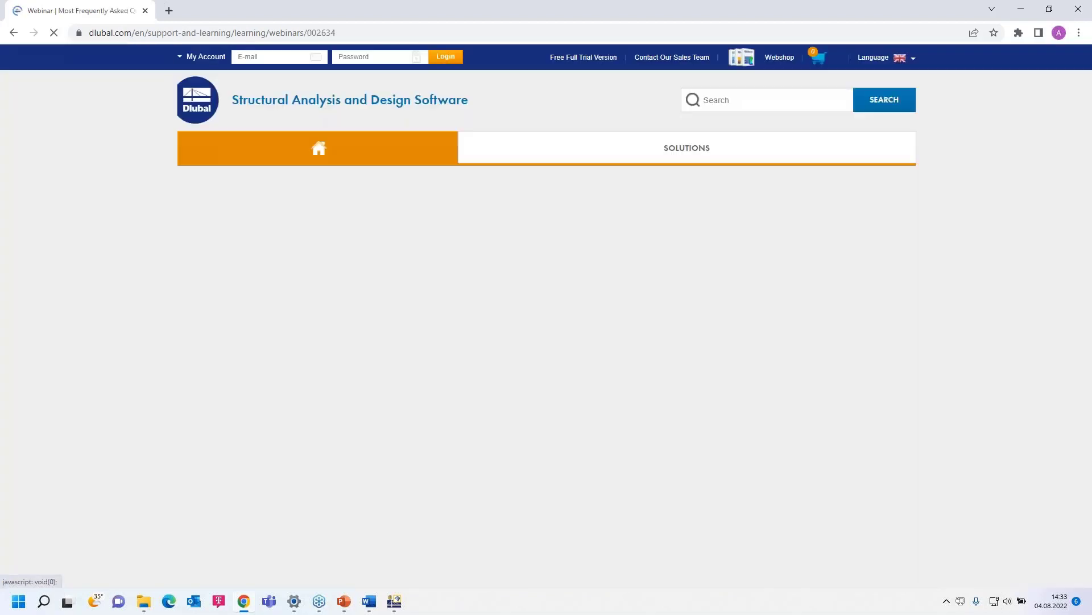
- Review the August 2022 webinar page, including its event information, downloads, links and the Models to Download section
scroll(545, 344, "down", 5)
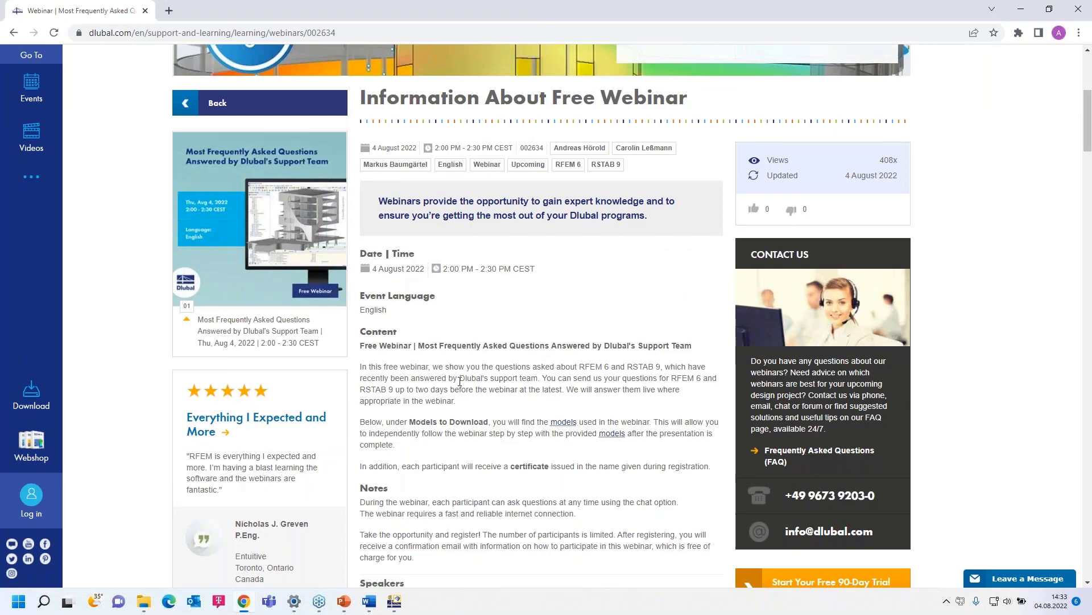
scroll(482, 361, "down", 4)
scroll(546, 316, "down", 17)
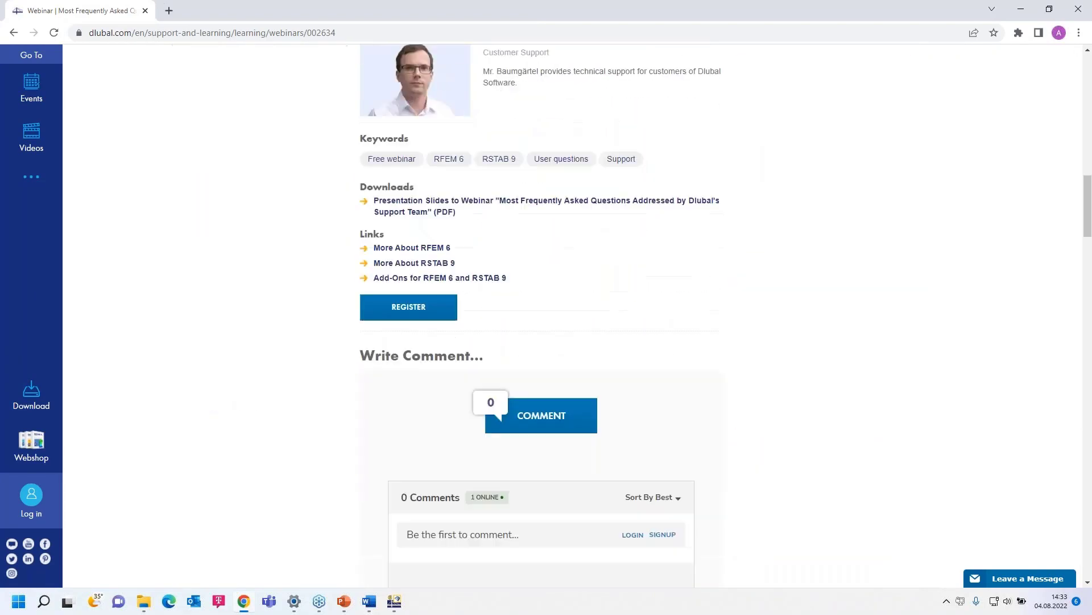
scroll(488, 362, "down", 9)
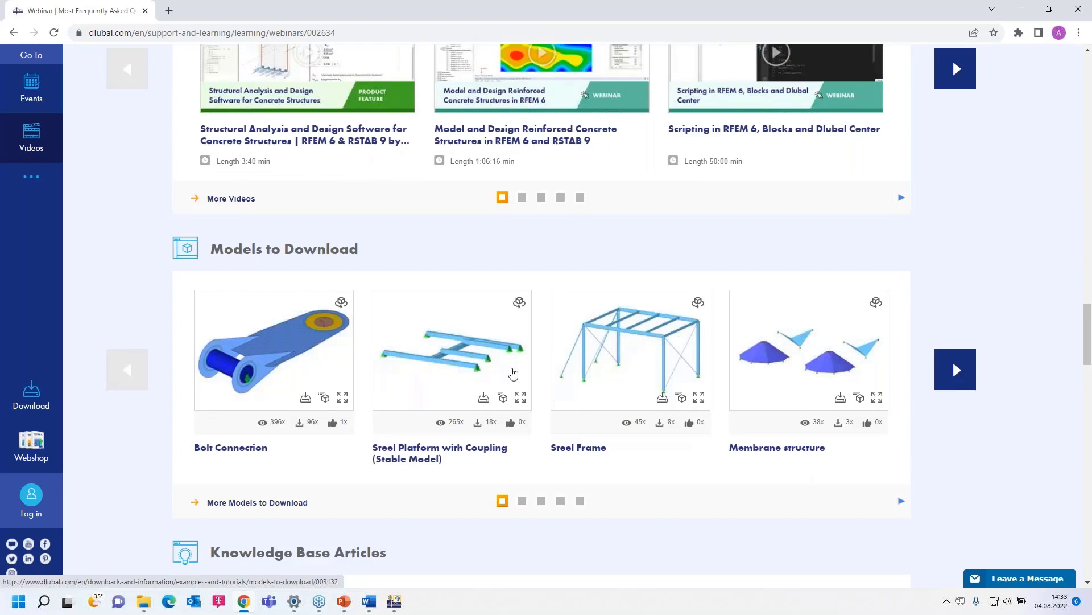
scroll(663, 393, "up", 20)
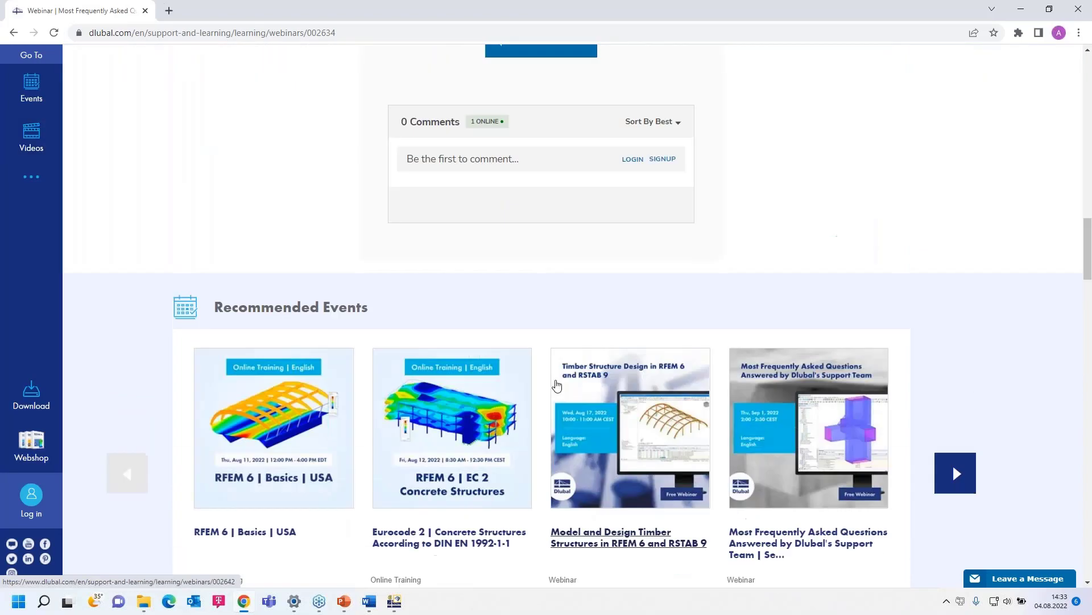
scroll(557, 385, "up", 7)
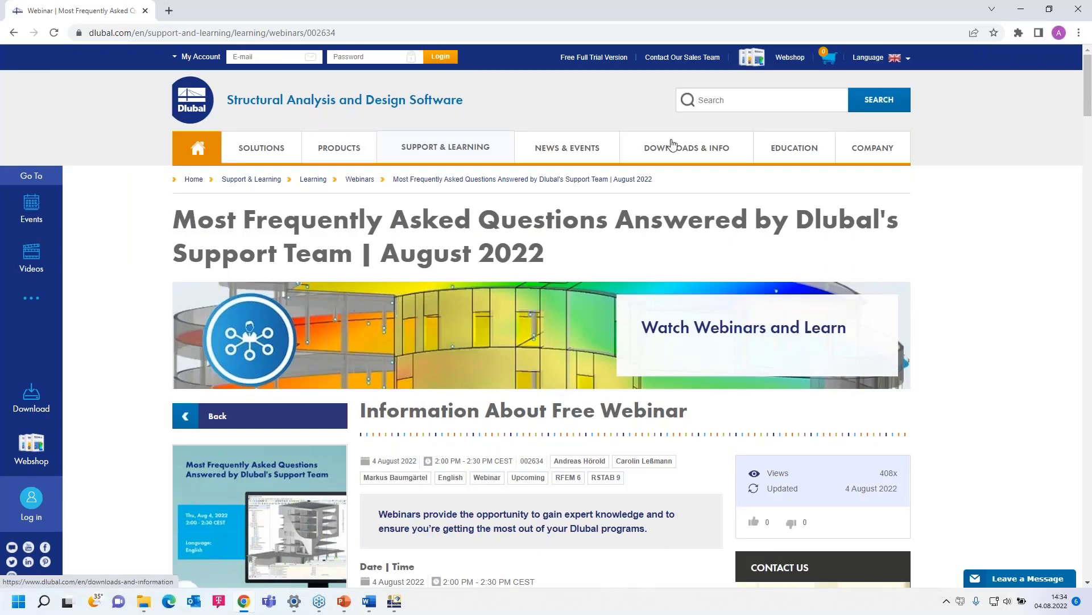
- Open the Free Full Trial Version page and look over the RFEM 6, RSTAB 9, RSECTION 1 and RWIND 2 downloads
left_click(595, 59)
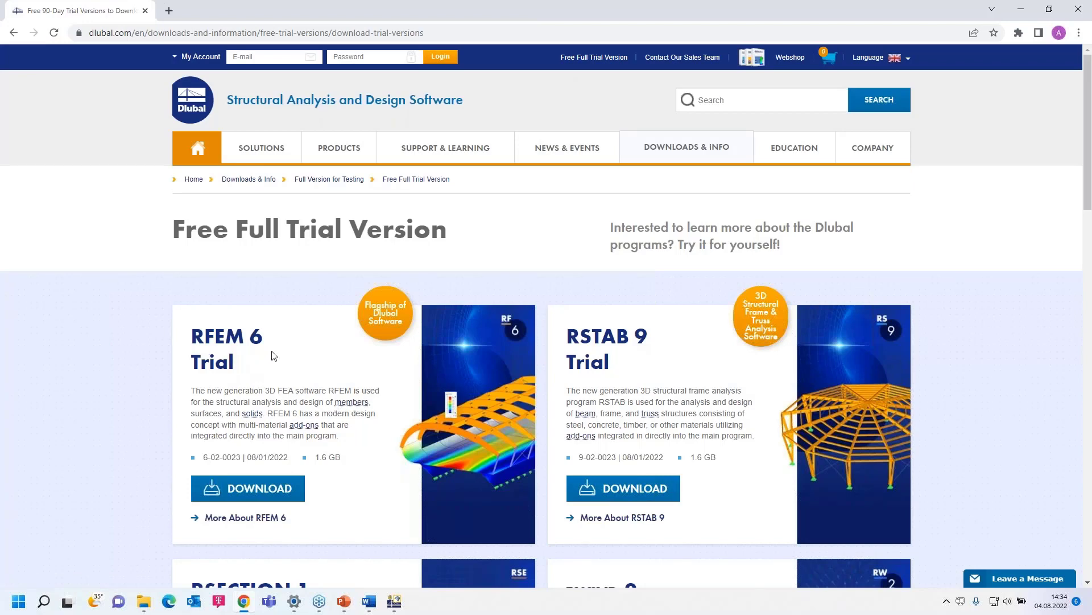
scroll(642, 371, "down", 1)
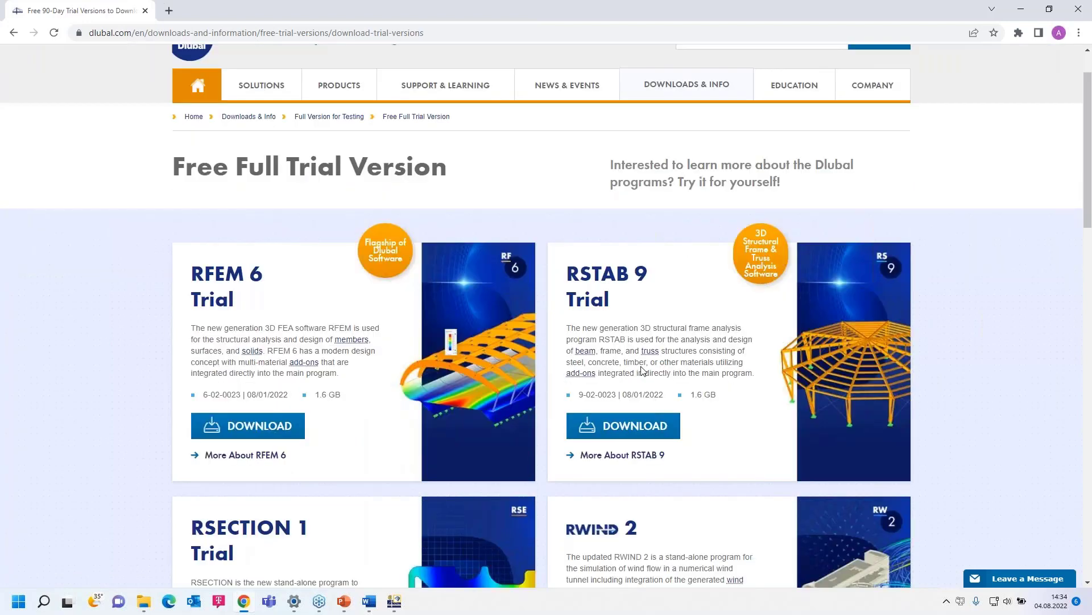
scroll(649, 325, "down", 2)
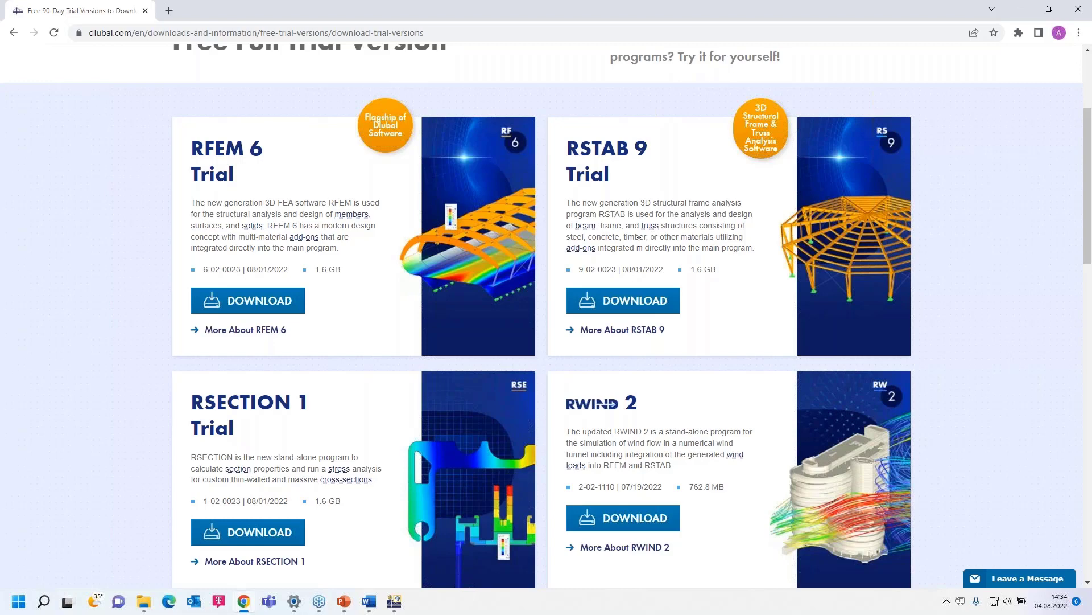
scroll(638, 242, "down", 1)
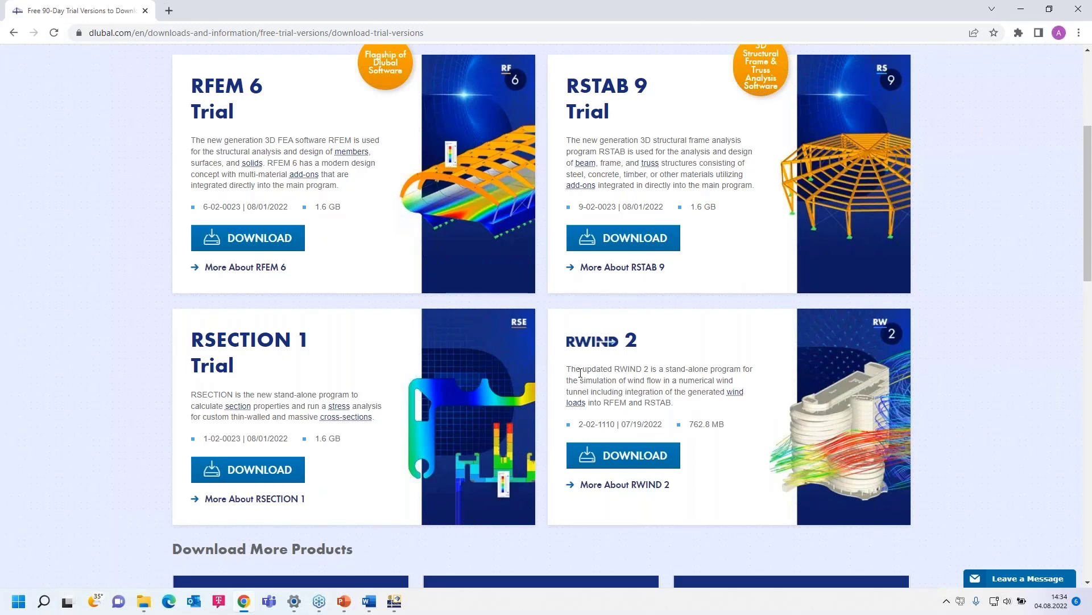
scroll(581, 372, "up", 4)
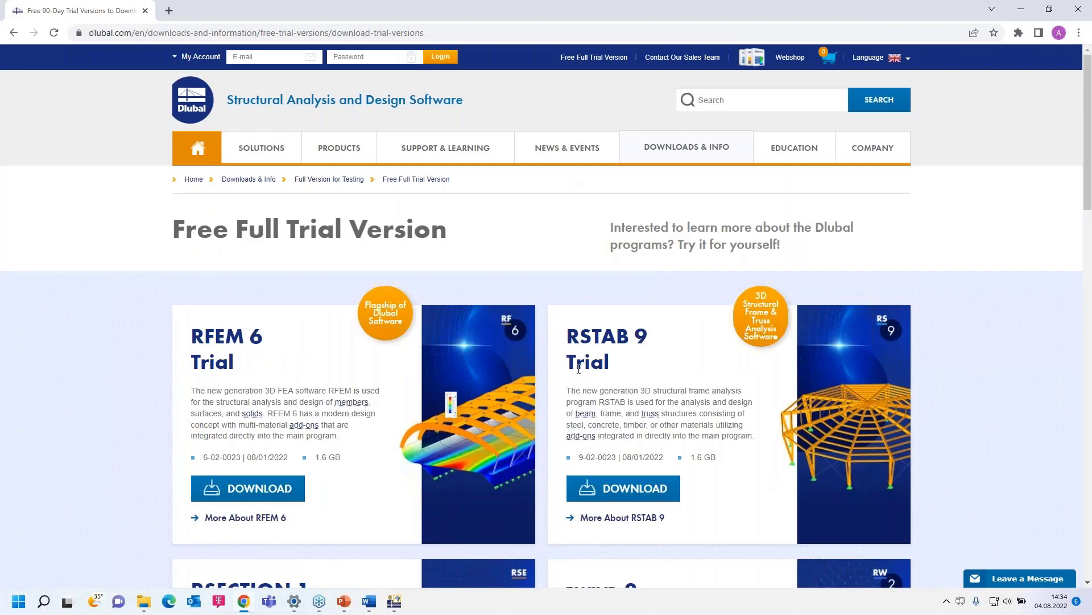